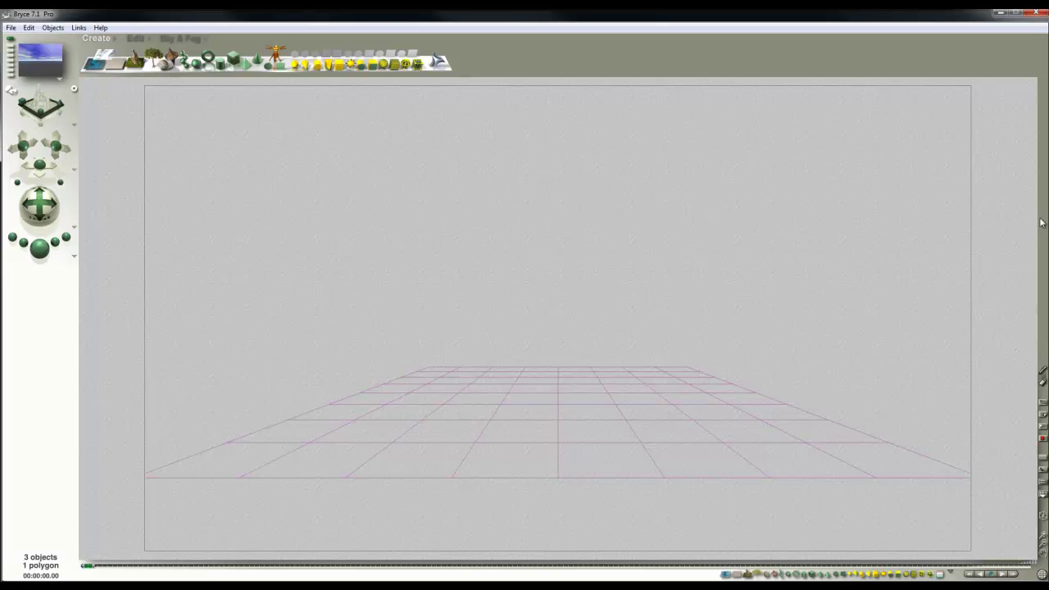
Load the Armadillo01 model from the StanfordScans1 category of the Space project object library.
{"action": "left_click", "coordinate": [116, 38]}
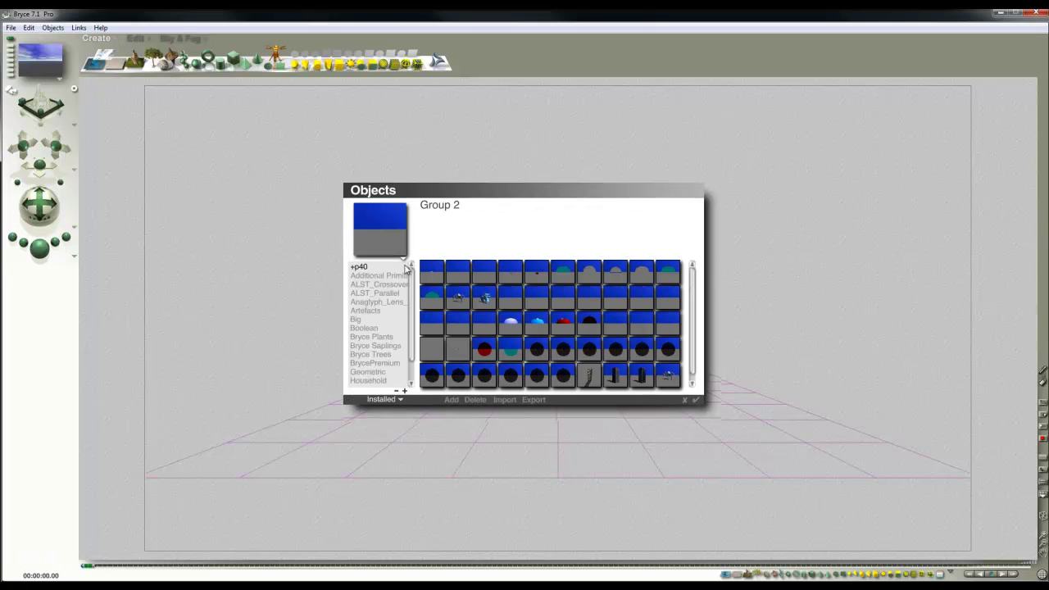
{"action": "left_click_drag", "start_coordinate": [409, 289], "coordinate": [412, 327]}
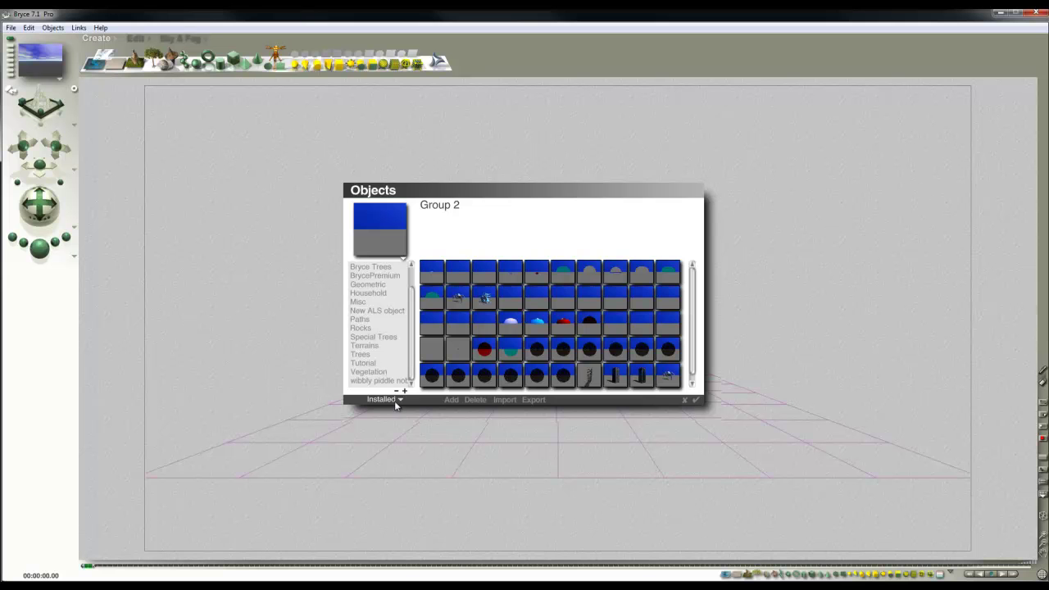
{"action": "left_click", "coordinate": [401, 400]}
{"action": "left_click", "coordinate": [425, 418]}
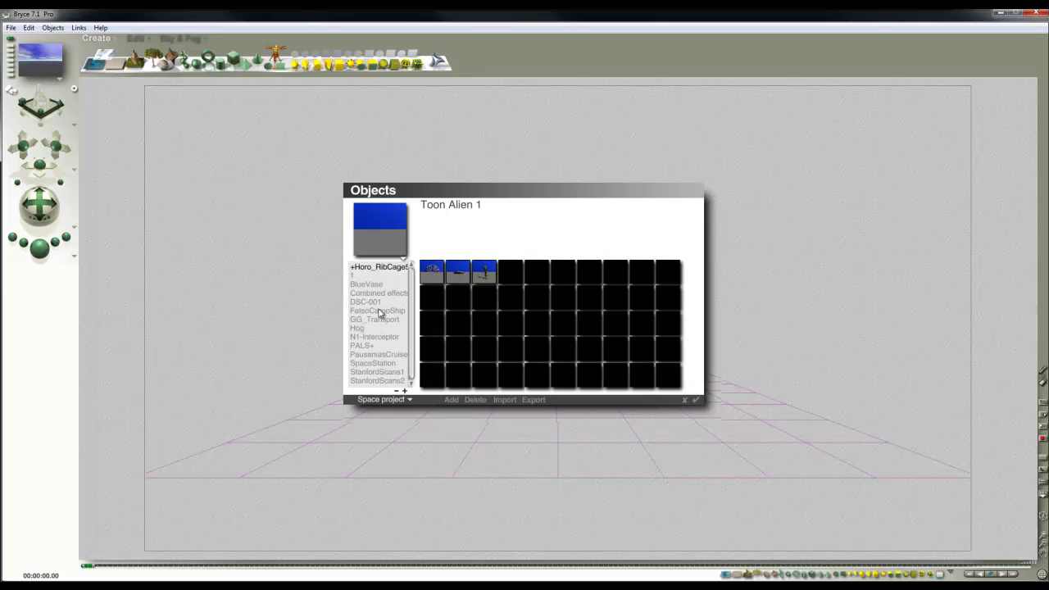
{"action": "left_click", "coordinate": [377, 370]}
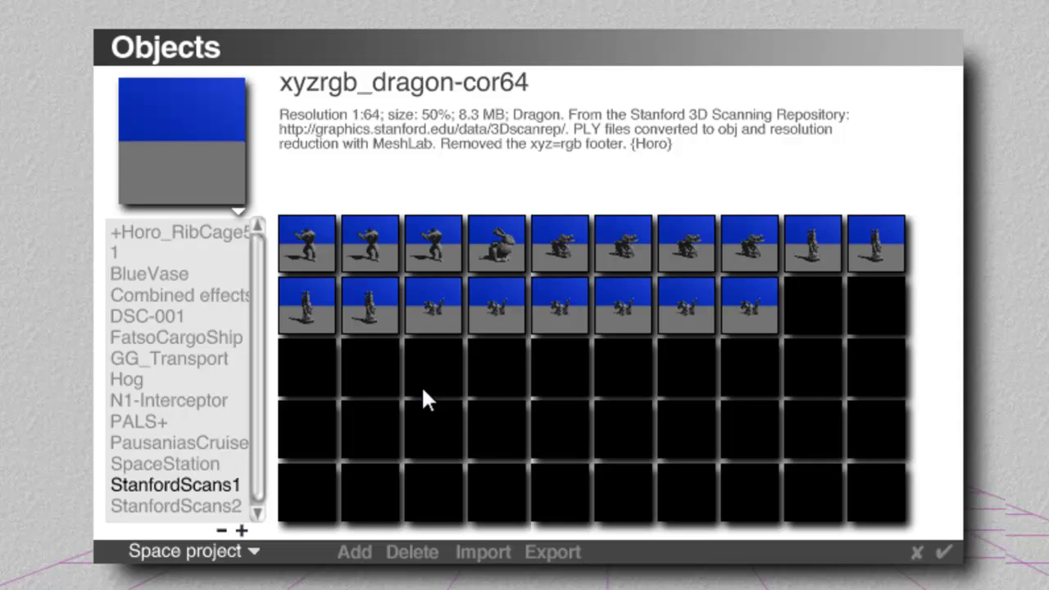
{"action": "left_click", "coordinate": [314, 248]}
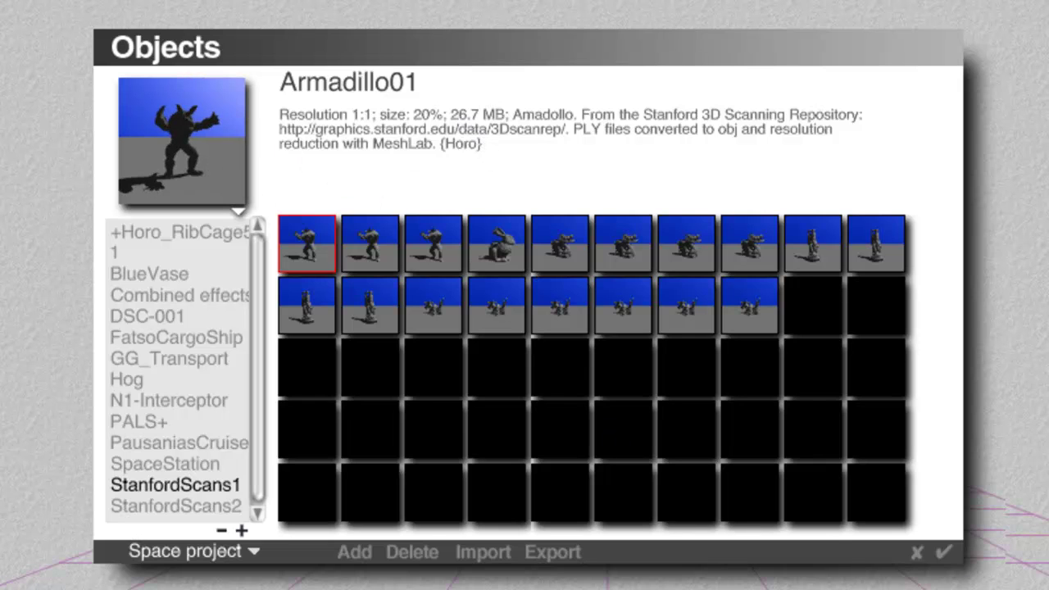
{"action": "left_click", "coordinate": [943, 552]}
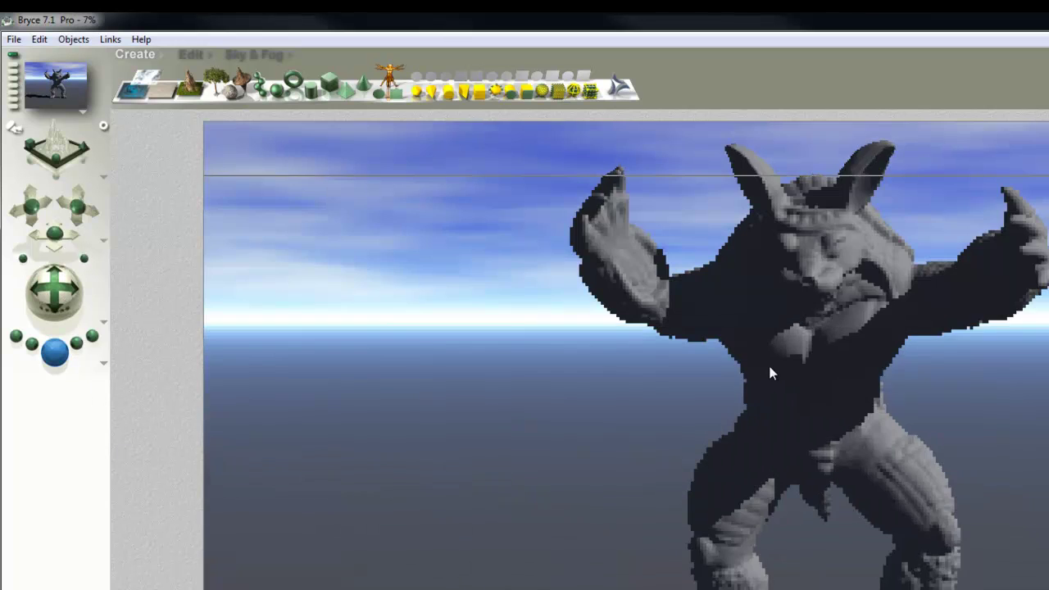
Stop the running render and render the armadillo scene again.
{"action": "key", "text": "Escape"}
{"action": "left_click", "coordinate": [196, 55]}
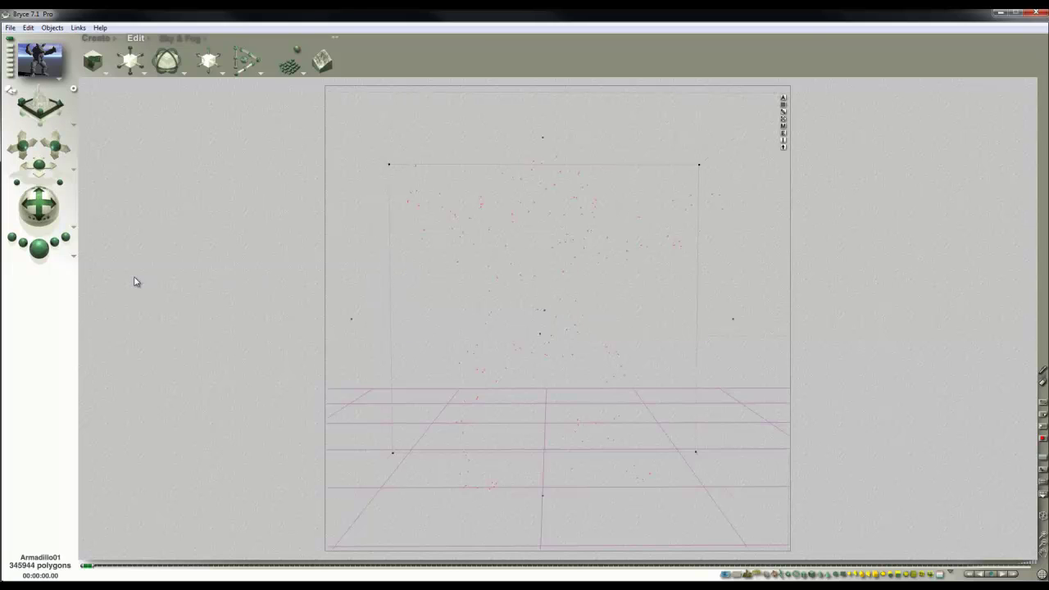
{"action": "key", "text": "ctrl+r"}
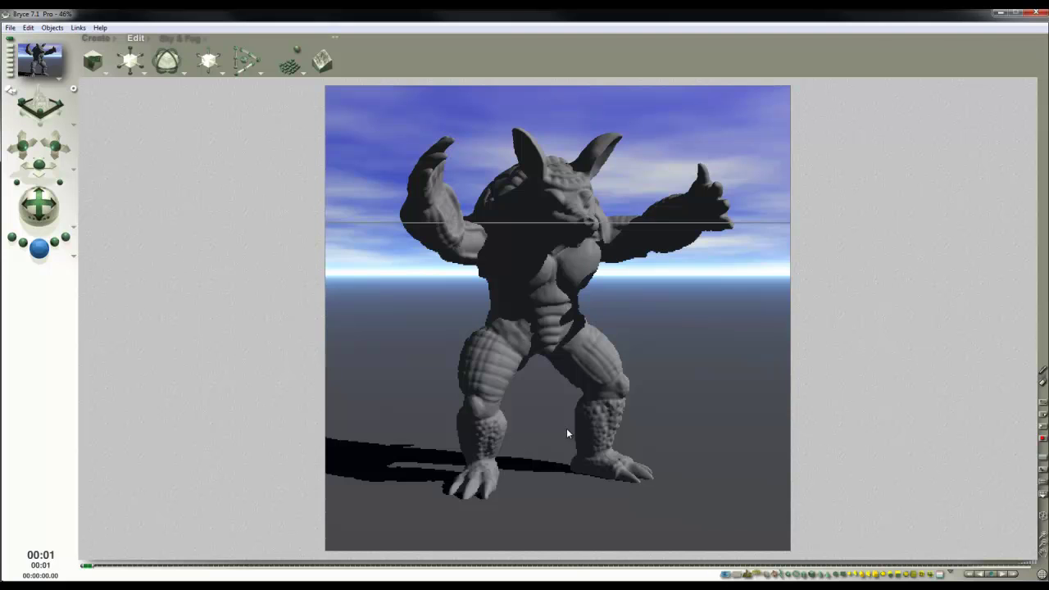
{"action": "left_click", "coordinate": [549, 350]}
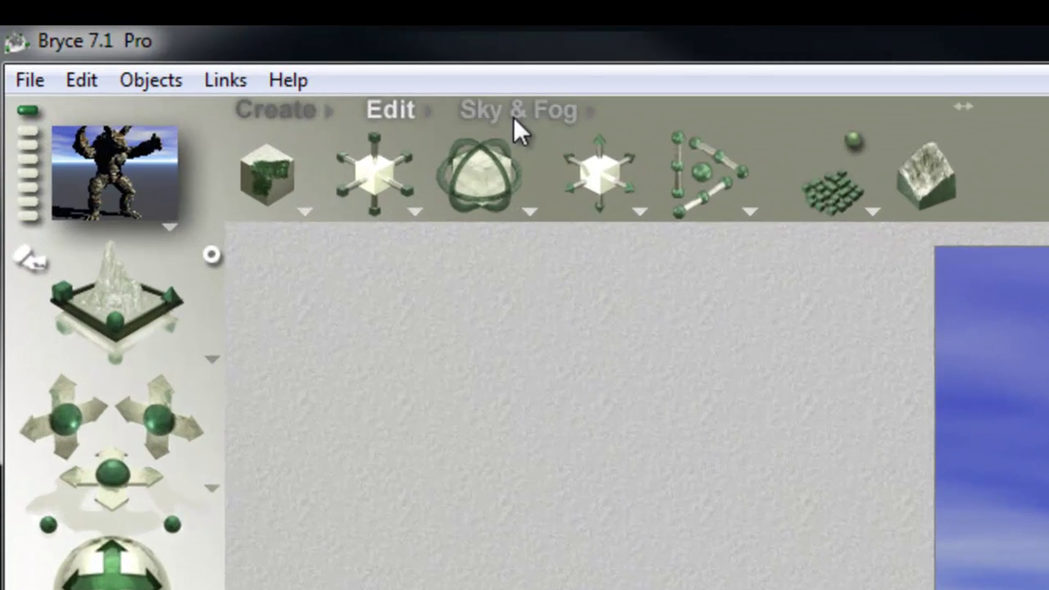
Turn the sky's atmosphere off and set its background colour to black.
{"action": "left_click", "coordinate": [516, 112]}
{"action": "left_click", "coordinate": [293, 214]}
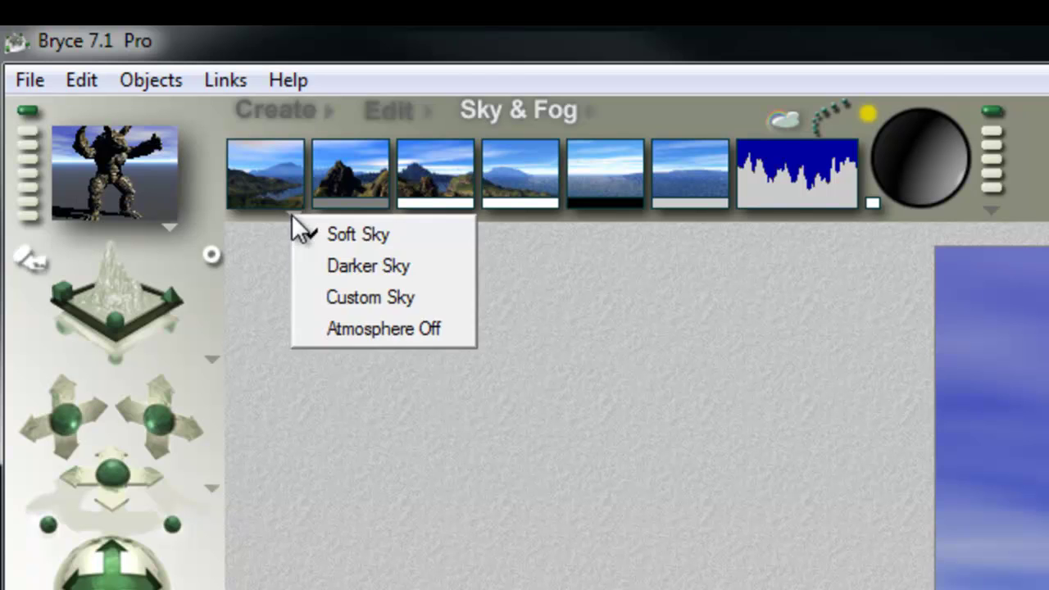
{"action": "left_click", "coordinate": [364, 326]}
{"action": "left_click_drag", "start_coordinate": [288, 204], "coordinate": [585, 194]}
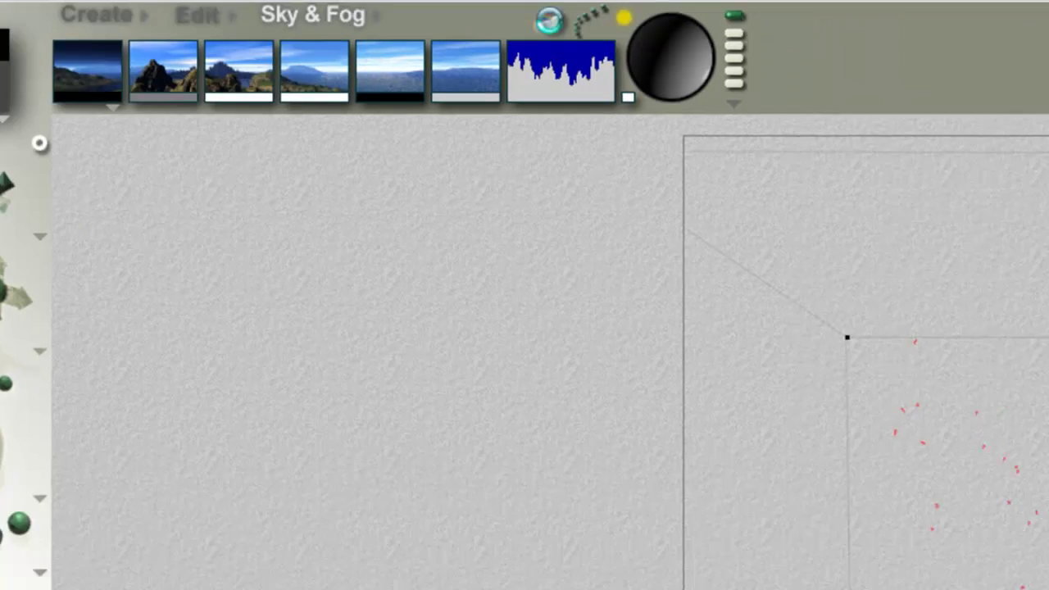
Enable image-based lighting in the Sky Lab and load Treppenhalle2_1280.hdr as the HDRI image.
{"action": "left_click", "coordinate": [782, 123]}
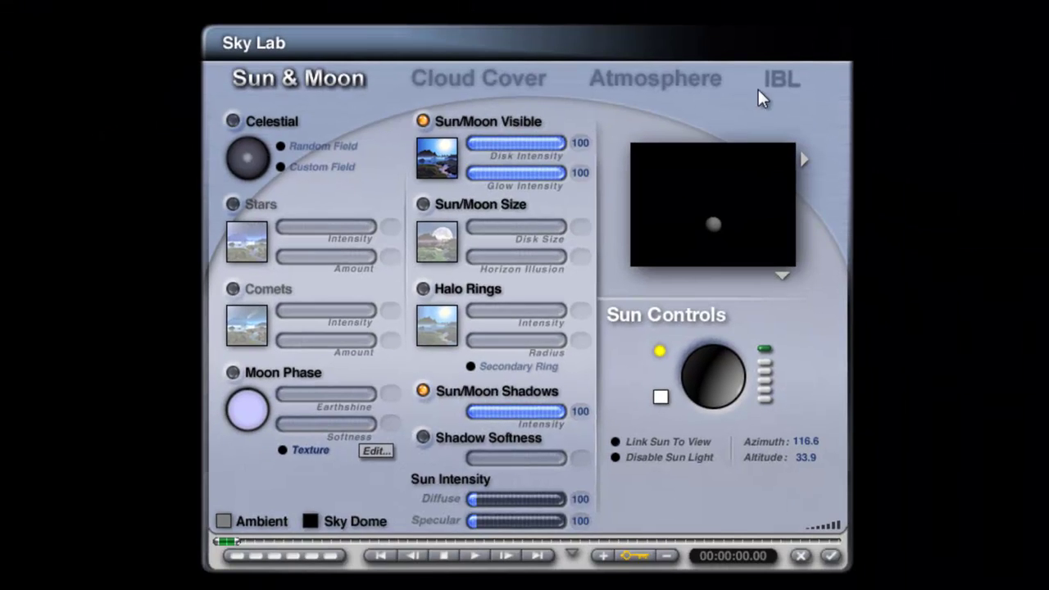
{"action": "left_click", "coordinate": [775, 83]}
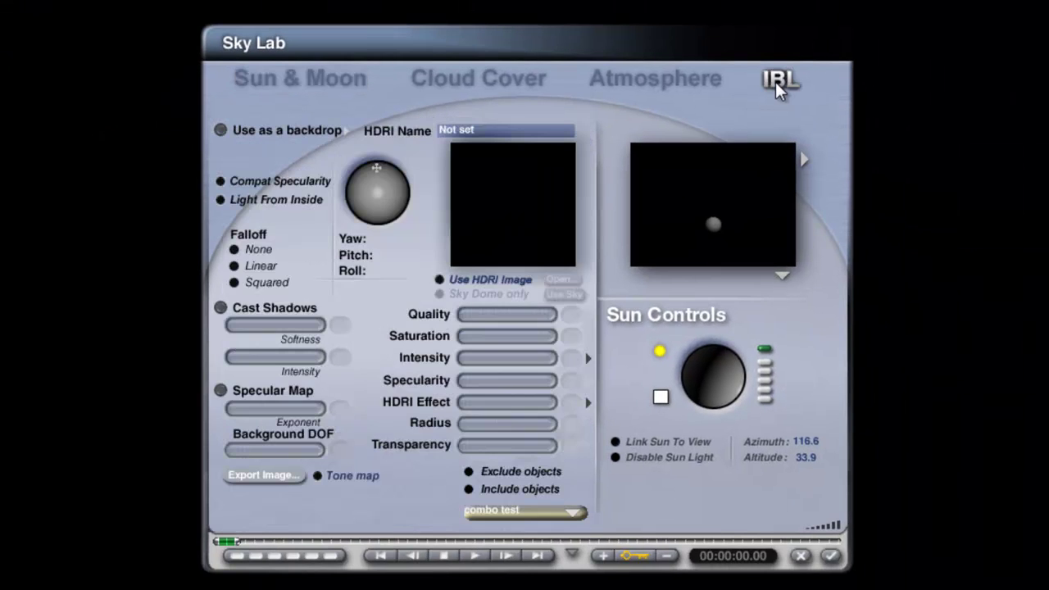
{"action": "left_click", "coordinate": [440, 279]}
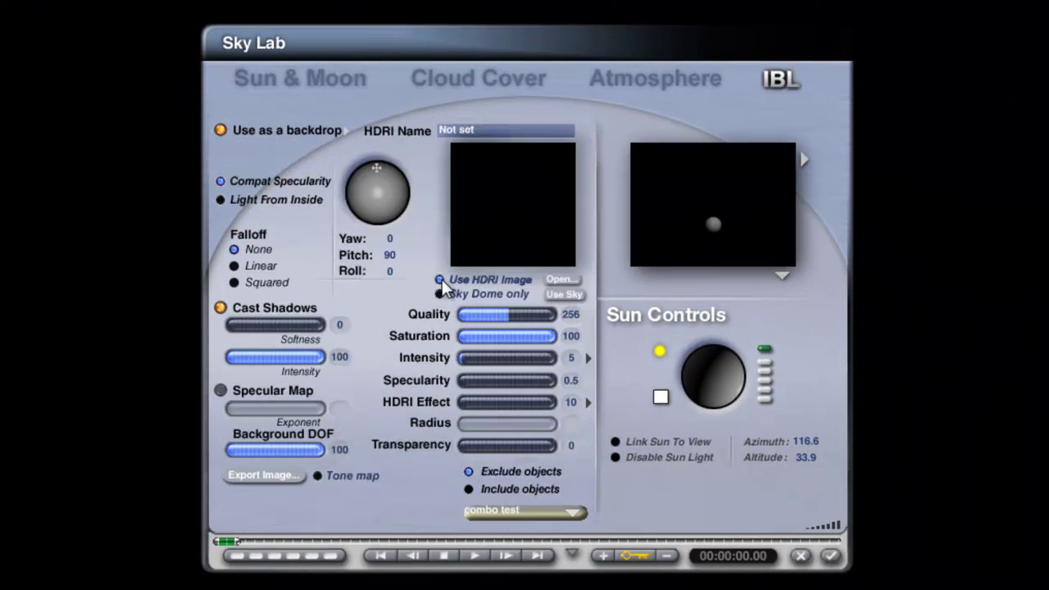
{"action": "left_click", "coordinate": [562, 280]}
{"action": "left_click", "coordinate": [413, 319]}
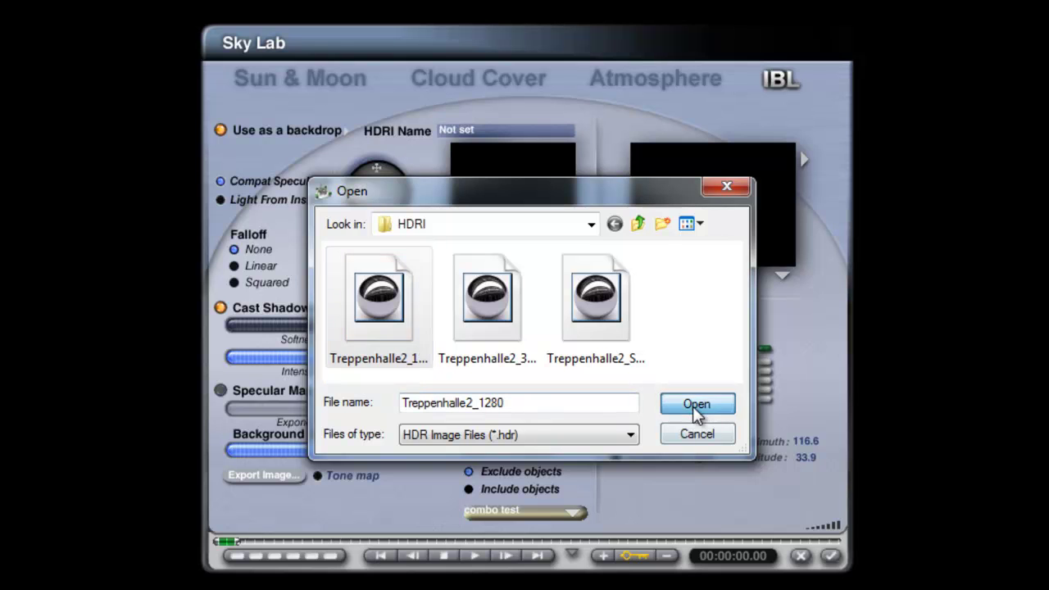
{"action": "left_click", "coordinate": [694, 407]}
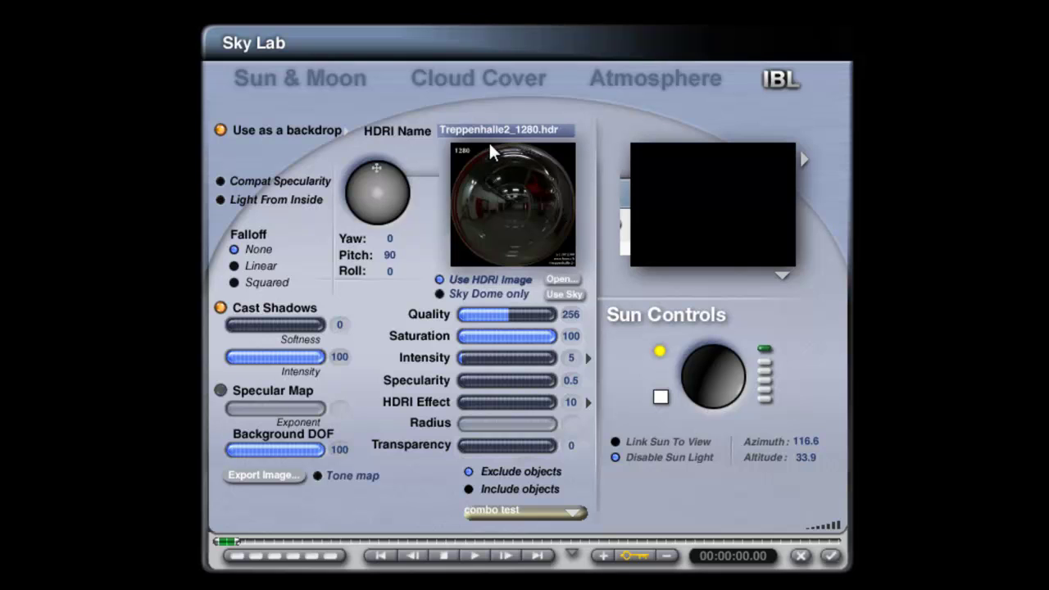
Set the image-based light's quality to 16, and its specularity and HDRI effect to 0.
{"action": "left_click", "coordinate": [506, 313]}
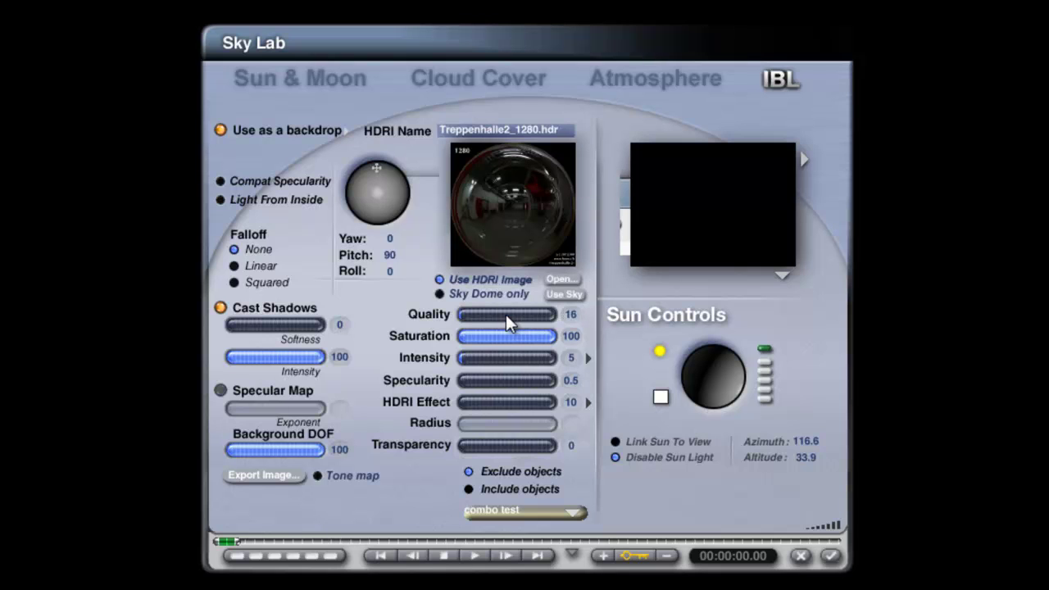
{"action": "type", "text": "0"}
{"action": "left_click", "coordinate": [569, 402]}
{"action": "type", "text": "0"}
{"action": "key", "text": "Return"}
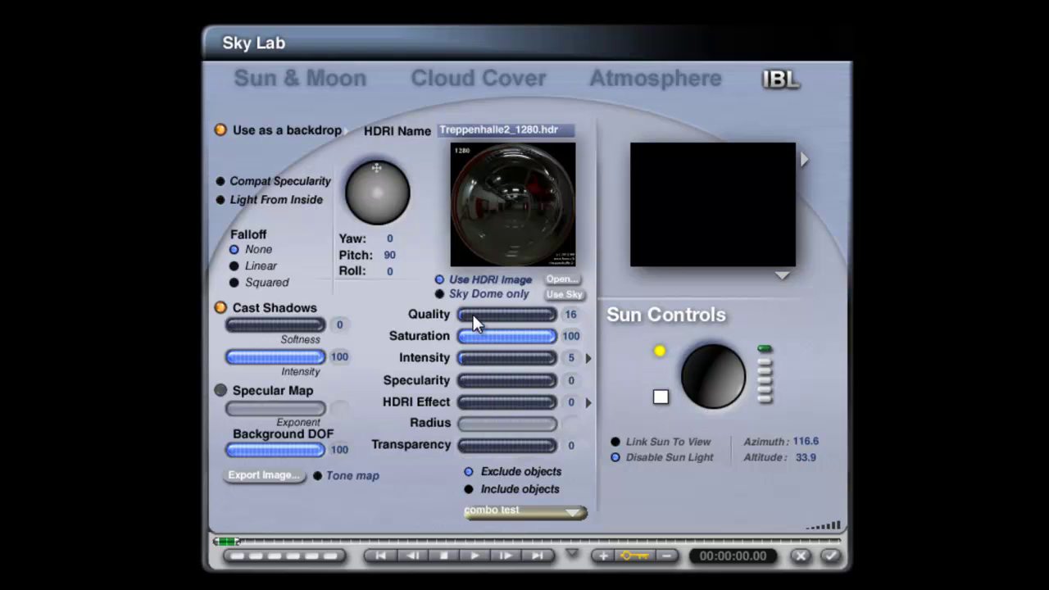
Blend the HDRI backdrop with the sky and set the HDRI intensity to 50, previewing it on the scene.
{"action": "left_click_drag", "start_coordinate": [510, 357], "coordinate": [508, 358]}
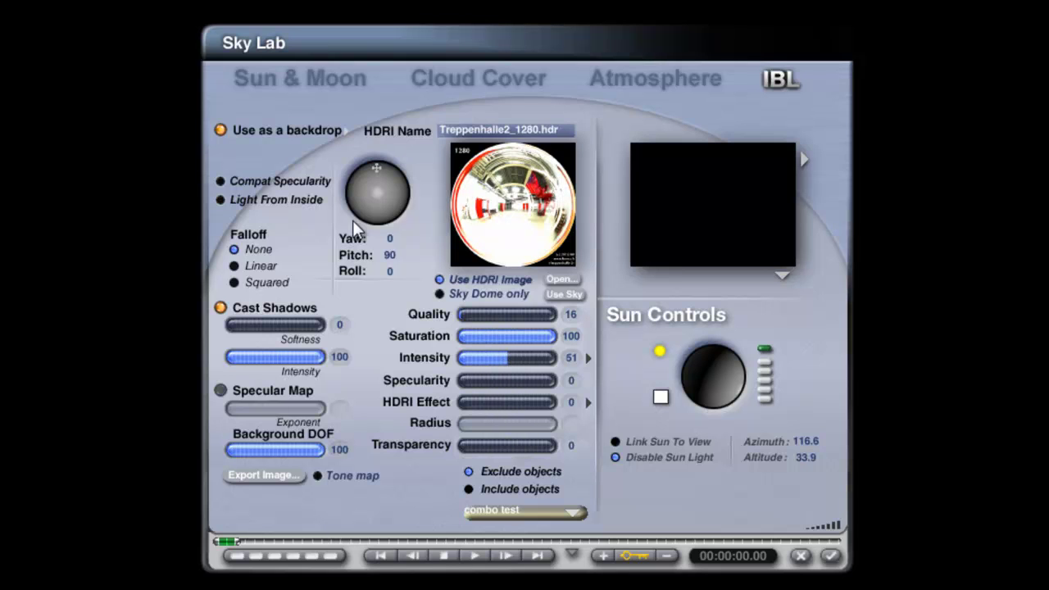
{"action": "left_click", "coordinate": [348, 133]}
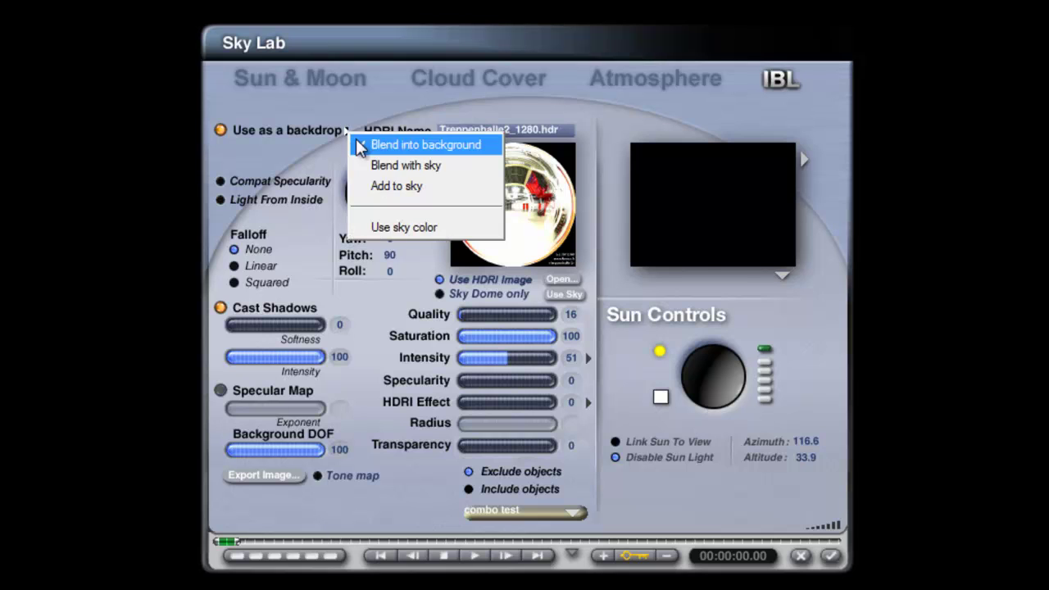
{"action": "left_click", "coordinate": [360, 168]}
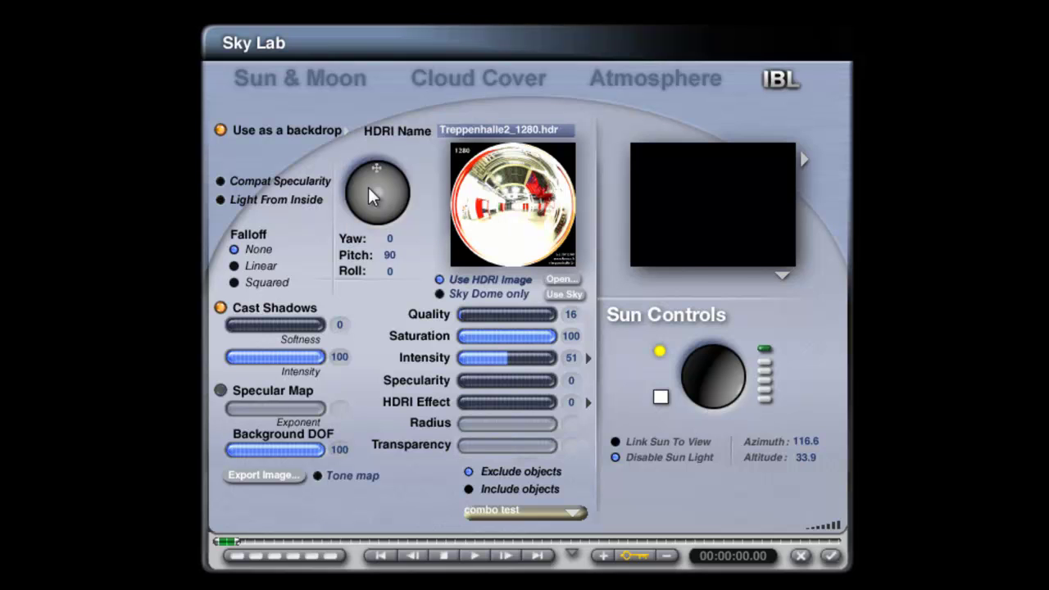
{"action": "left_click", "coordinate": [568, 357]}
{"action": "type", "text": "50"}
{"action": "key", "text": "Return"}
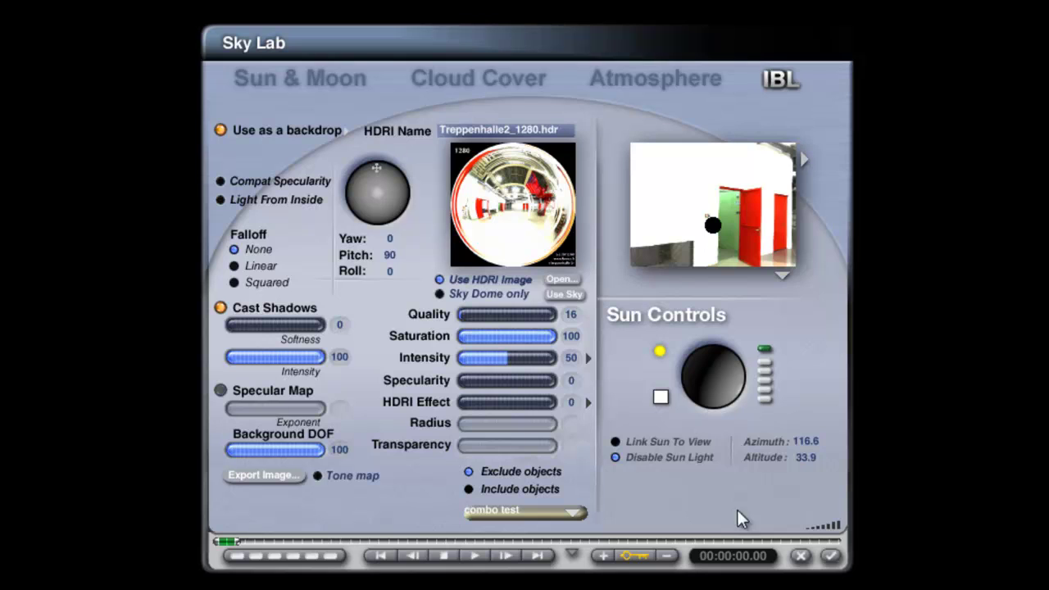
{"action": "left_click", "coordinate": [782, 276]}
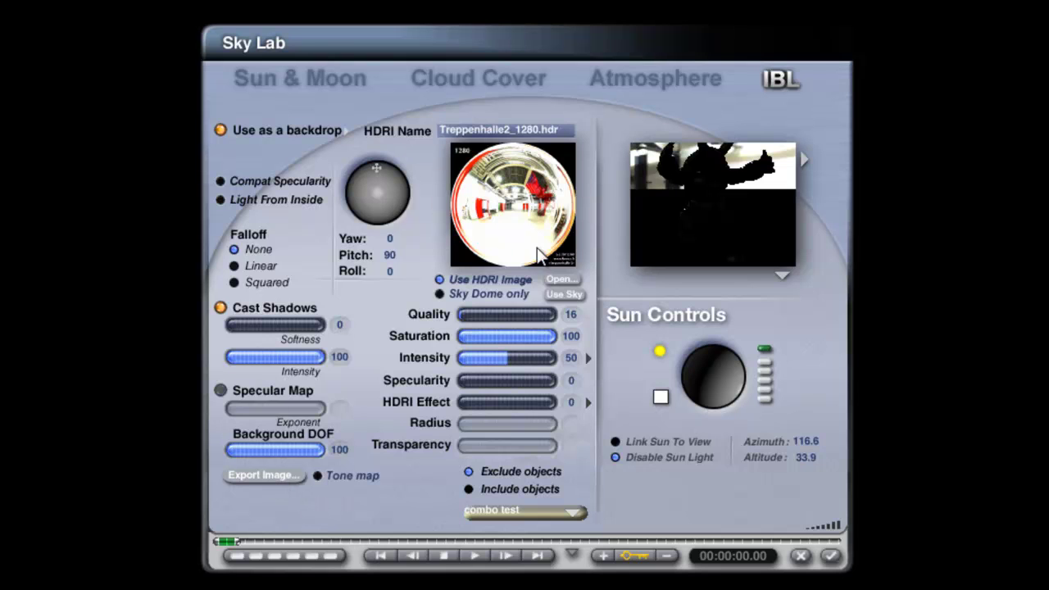
Export the HDRI as a spherical 24-bit bitmap named "Sm of background" and accept the Sky Lab settings.
{"action": "left_click", "coordinate": [284, 478]}
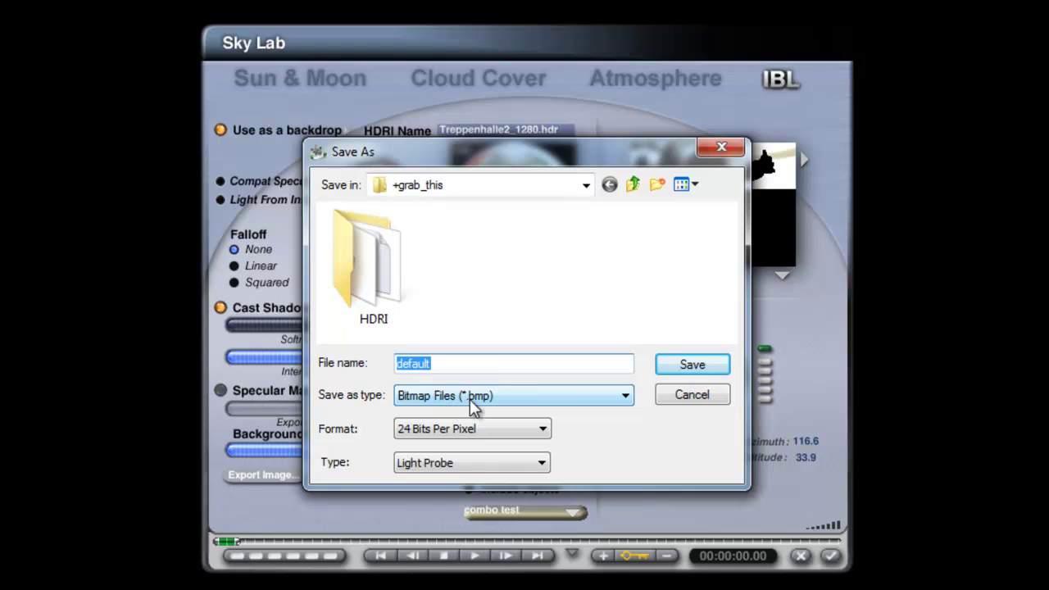
{"action": "left_click", "coordinate": [542, 471]}
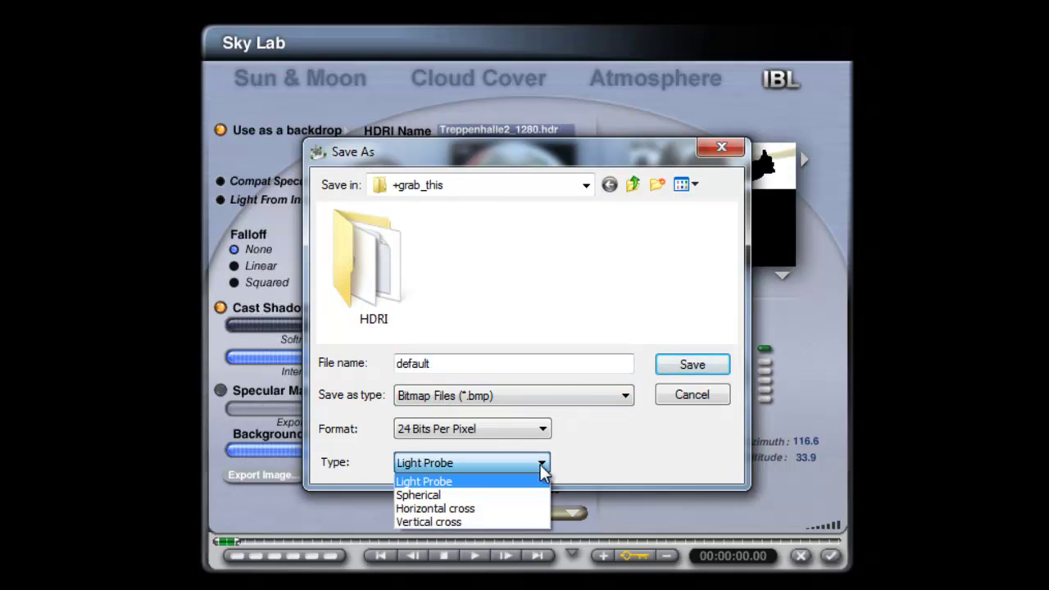
{"action": "left_click", "coordinate": [463, 491]}
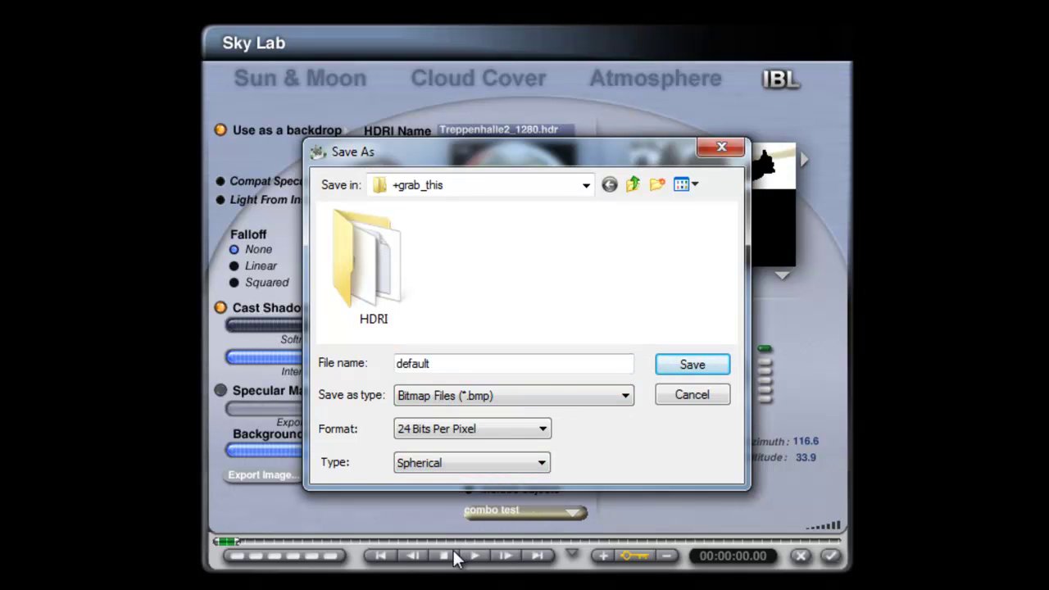
{"action": "double_click", "coordinate": [418, 363]}
{"action": "type", "text": "Sm "}
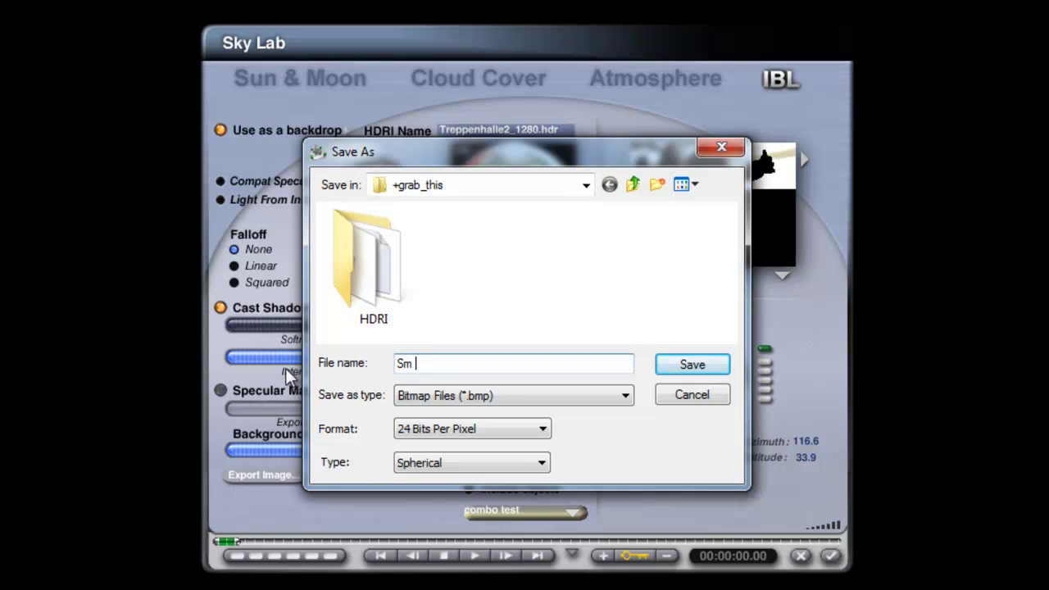
{"action": "type", "text": "of background"}
{"action": "key", "text": "Return"}
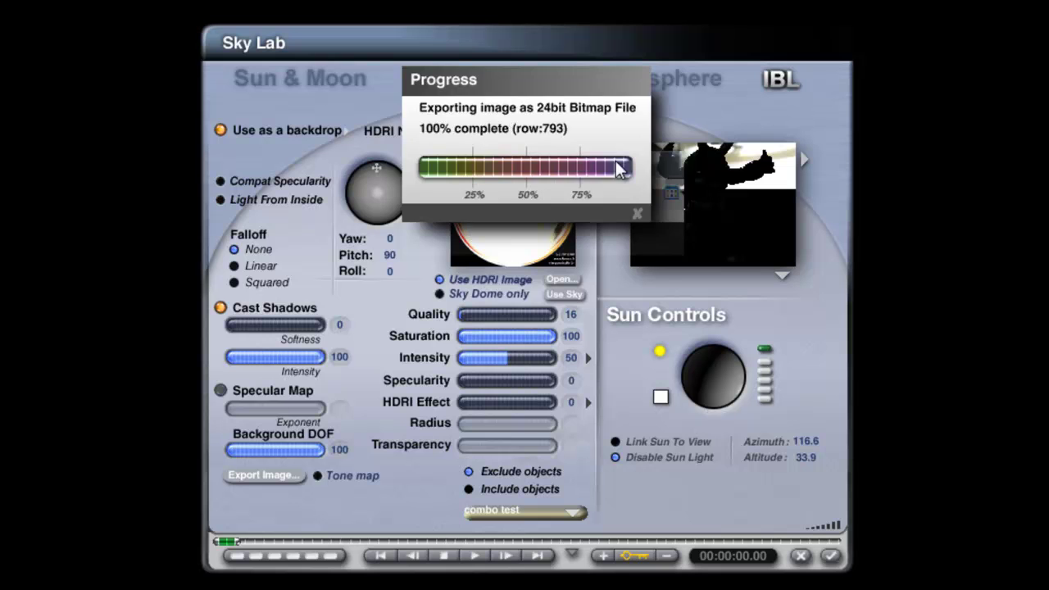
{"action": "left_click", "coordinate": [830, 555]}
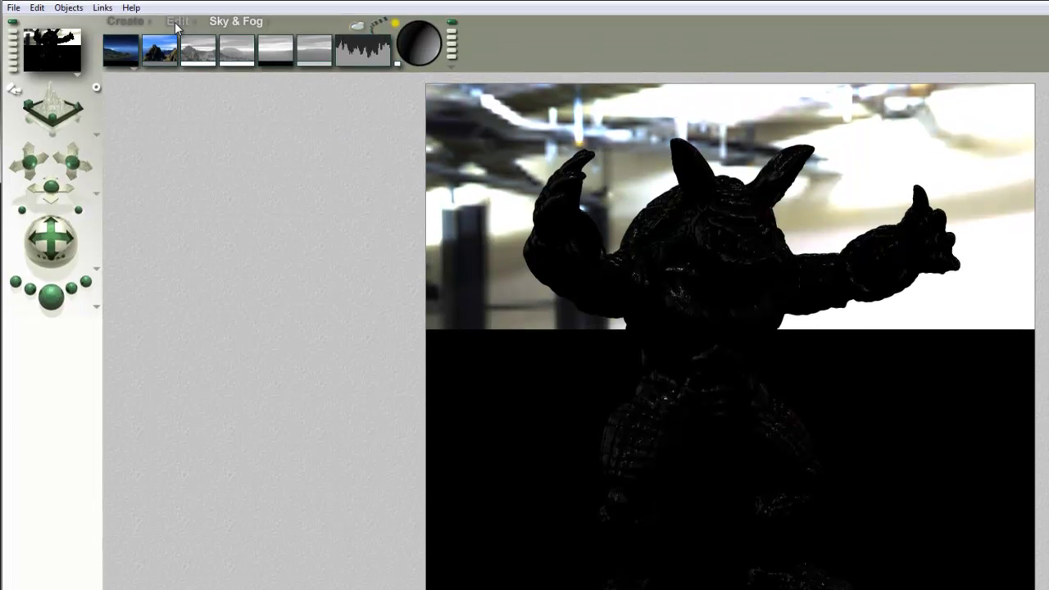
Create a cube that encloses the armadillo model.
{"action": "left_click", "coordinate": [133, 30]}
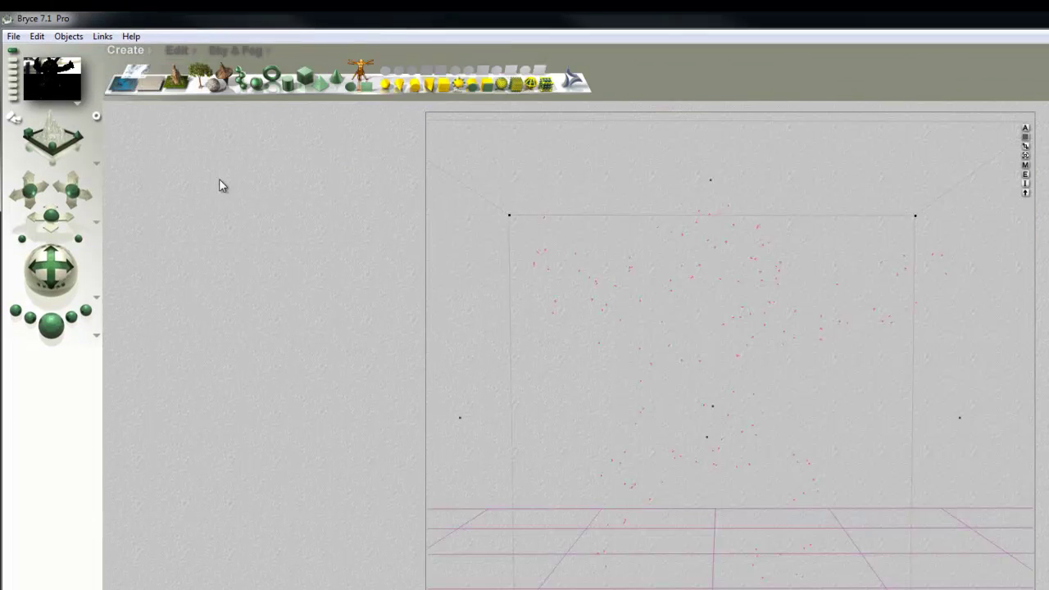
{"action": "left_click", "coordinate": [306, 78]}
{"action": "left_click", "coordinate": [837, 479]}
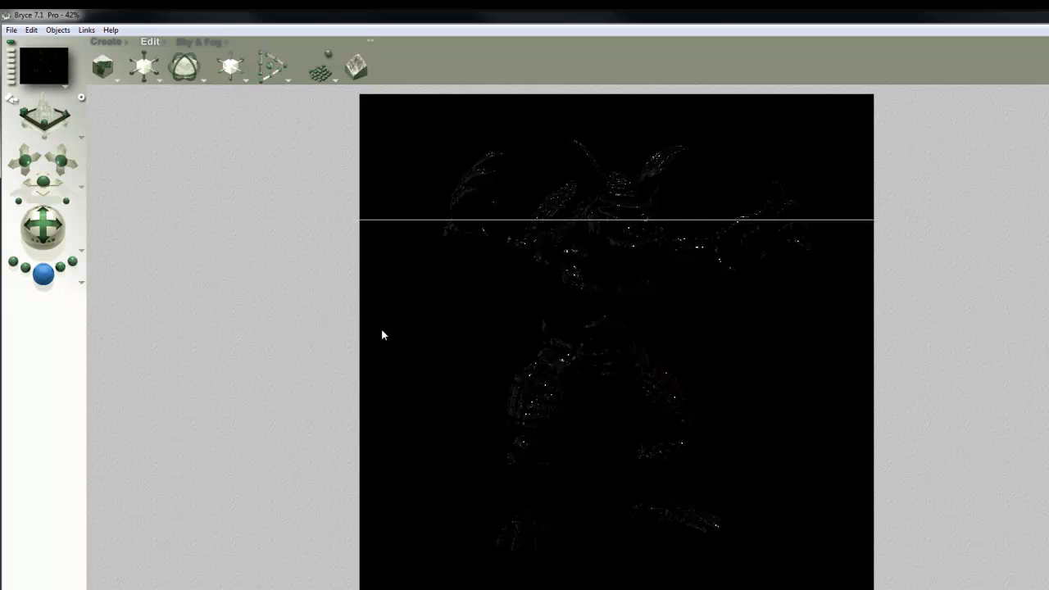
Set the render options to Premium quality with 4 rays per pixel and True Ambience enabled.
{"action": "left_click_drag", "start_coordinate": [65, 115], "coordinate": [90, 124]}
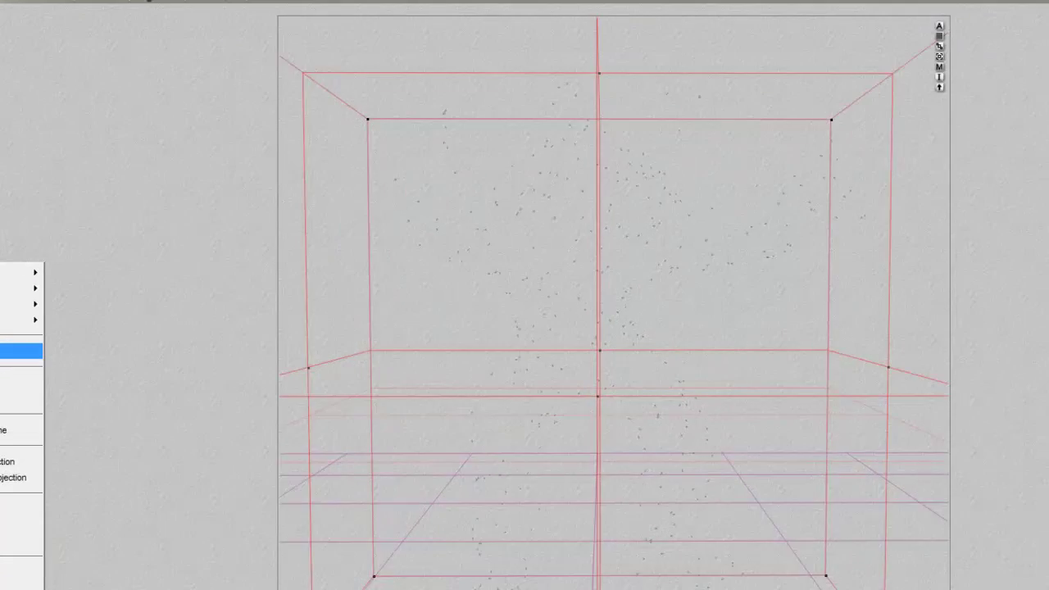
{"action": "left_click", "coordinate": [21, 350]}
{"action": "left_click", "coordinate": [66, 186]}
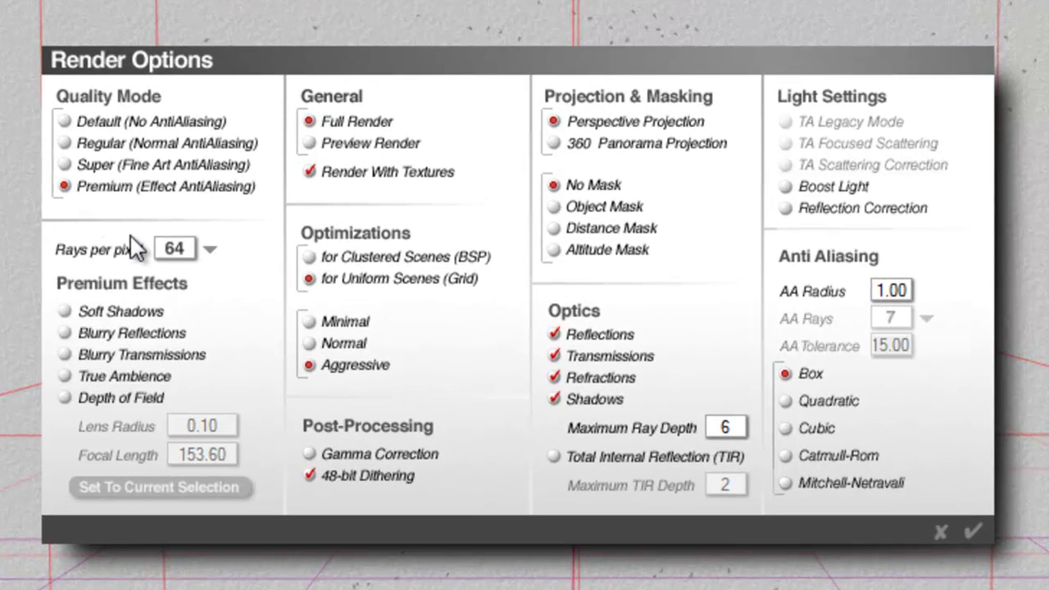
{"action": "left_click", "coordinate": [211, 249]}
{"action": "left_click", "coordinate": [254, 270]}
{"action": "left_click", "coordinate": [66, 376]}
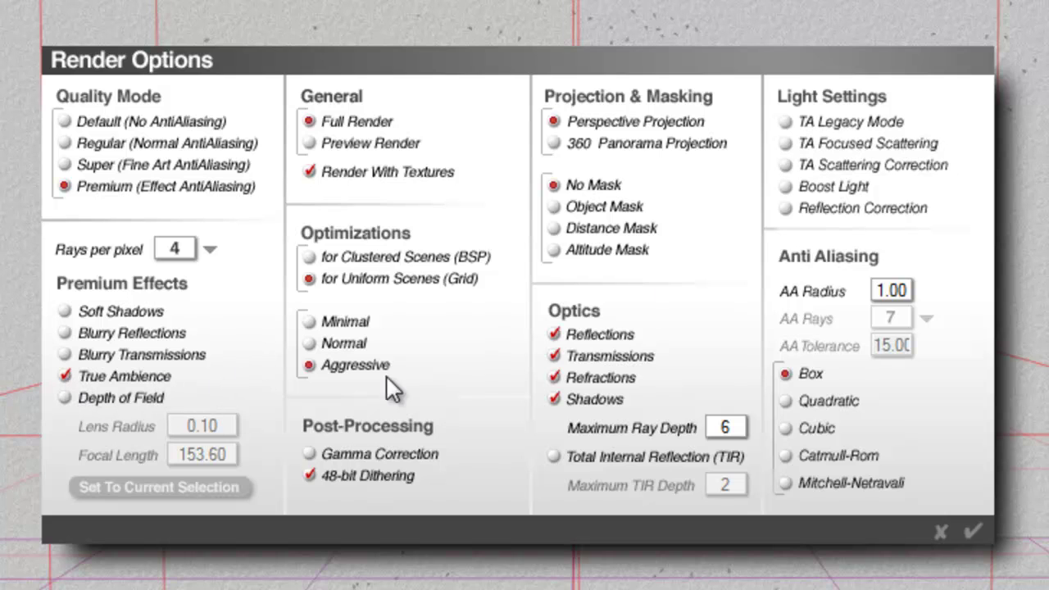
Enable TA Scattering Correction and Boost Light, and set the maximum ray depth to 4.
{"action": "left_click", "coordinate": [787, 164]}
{"action": "left_click", "coordinate": [787, 187]}
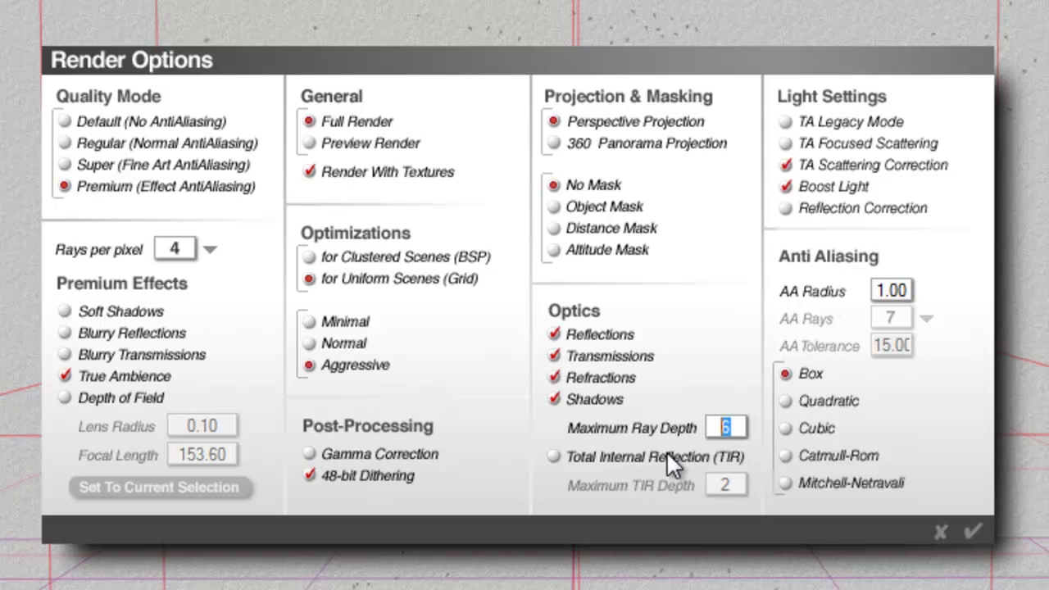
{"action": "type", "text": "4"}
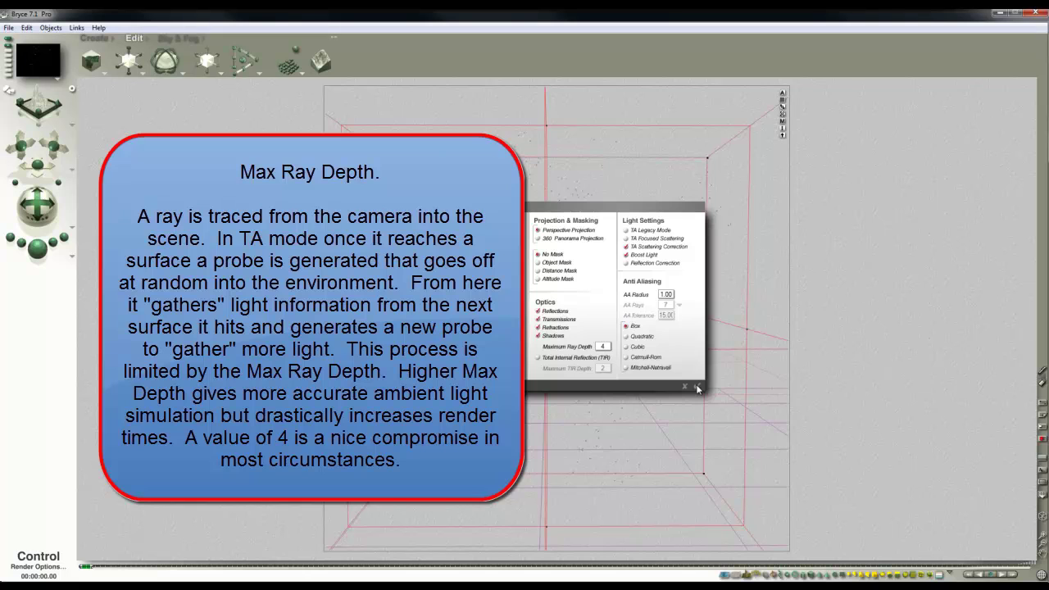
Accept the render options and render the armadillo scene to preview the True Ambience lighting.
{"action": "left_click", "coordinate": [697, 387]}
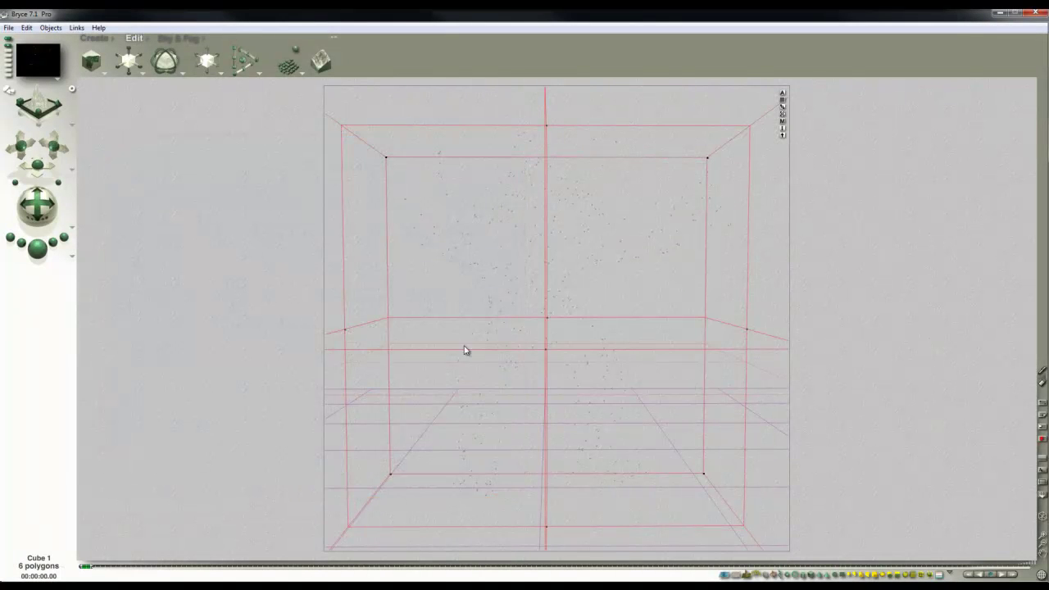
{"action": "left_click", "coordinate": [38, 249]}
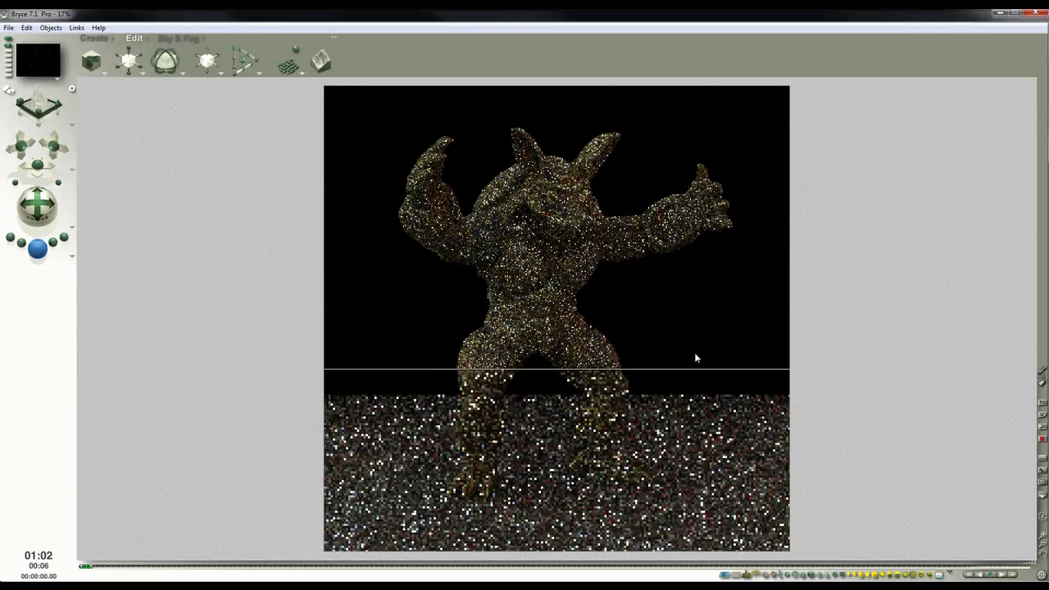
{"action": "left_click", "coordinate": [703, 307]}
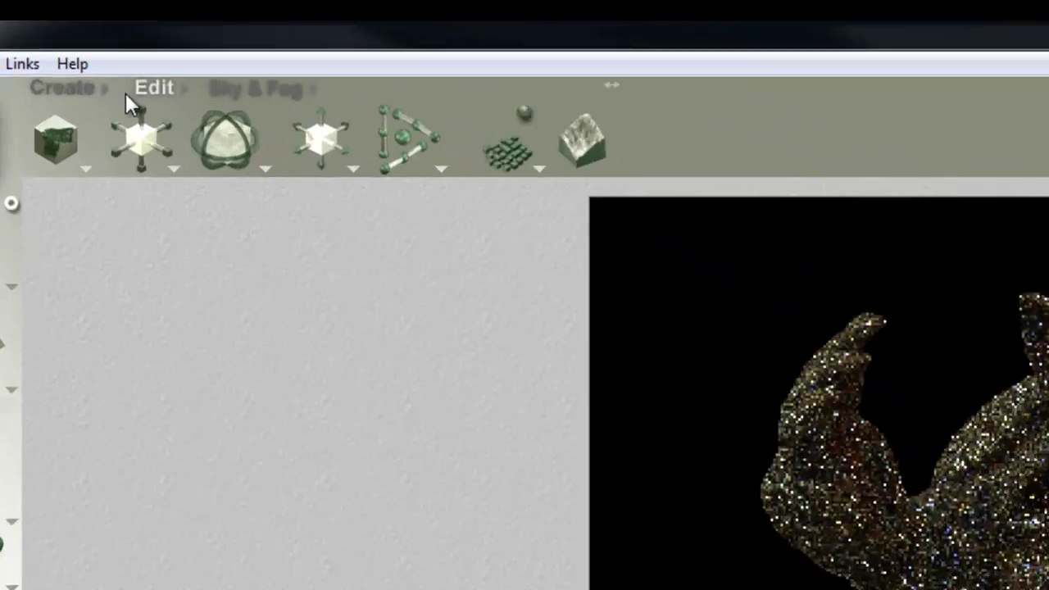
Create a radial light and enable True Ambience Optimization and Use Gel for it.
{"action": "left_click", "coordinate": [105, 38]}
{"action": "left_click", "coordinate": [543, 156]}
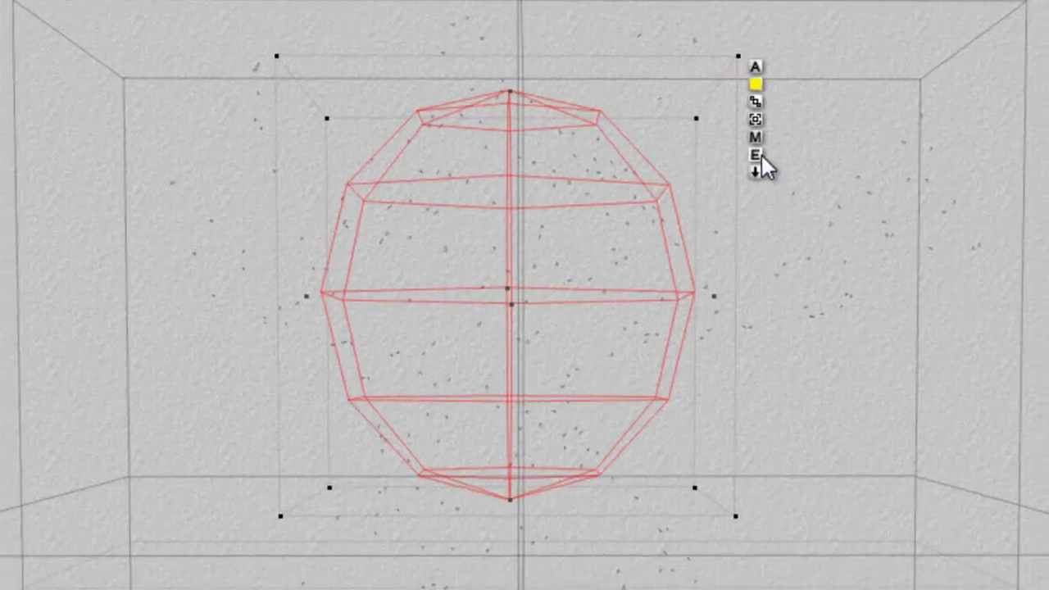
{"action": "left_click", "coordinate": [756, 166]}
{"action": "left_click", "coordinate": [648, 281]}
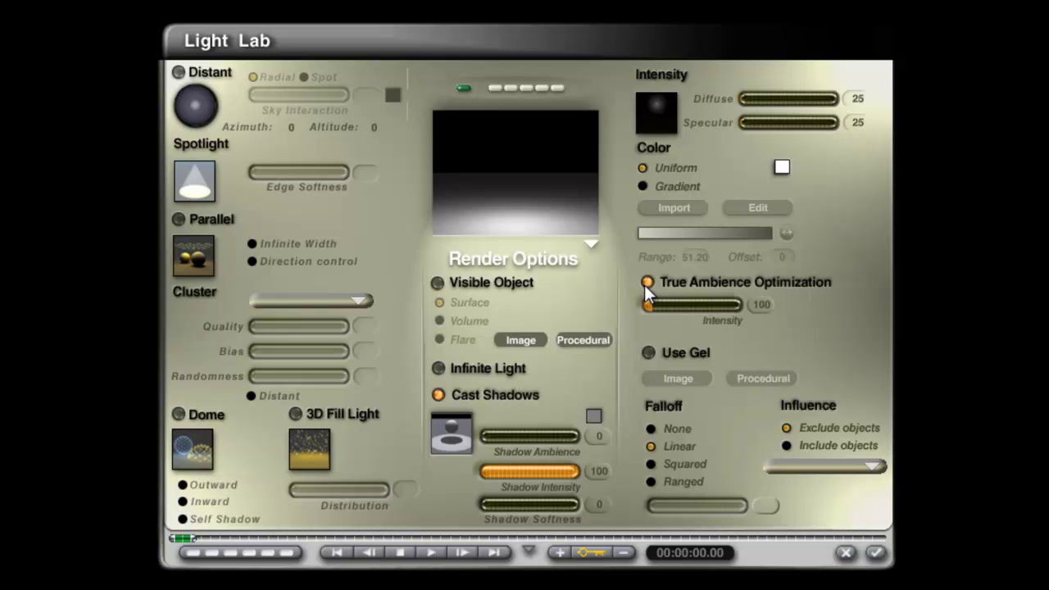
{"action": "left_click", "coordinate": [648, 353]}
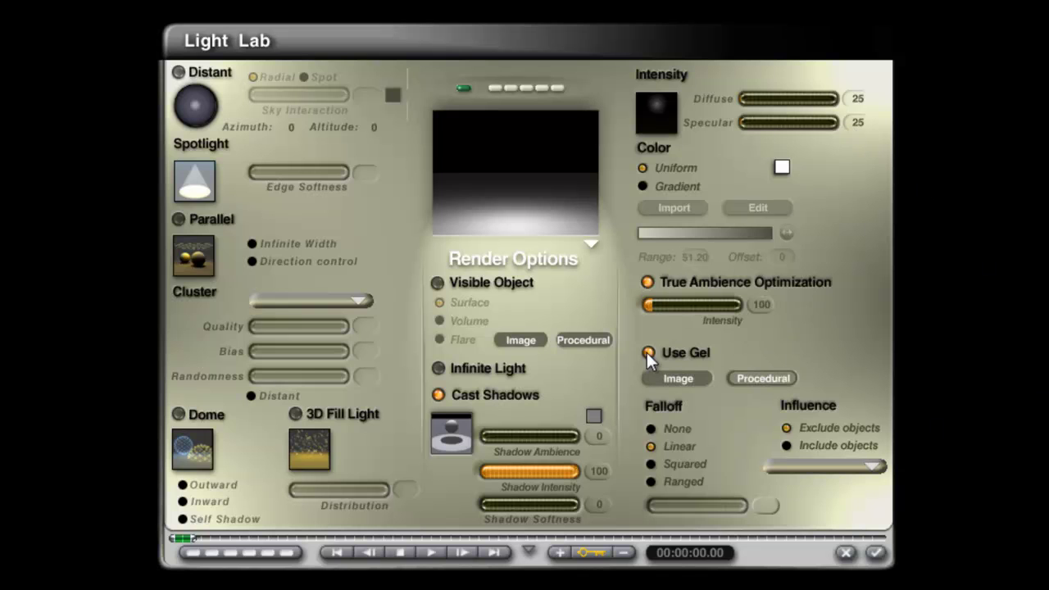
Change the procedural gel's shading mode, set its Diffusion and Transparency to 0, and accept the light settings.
{"action": "left_click", "coordinate": [774, 382]}
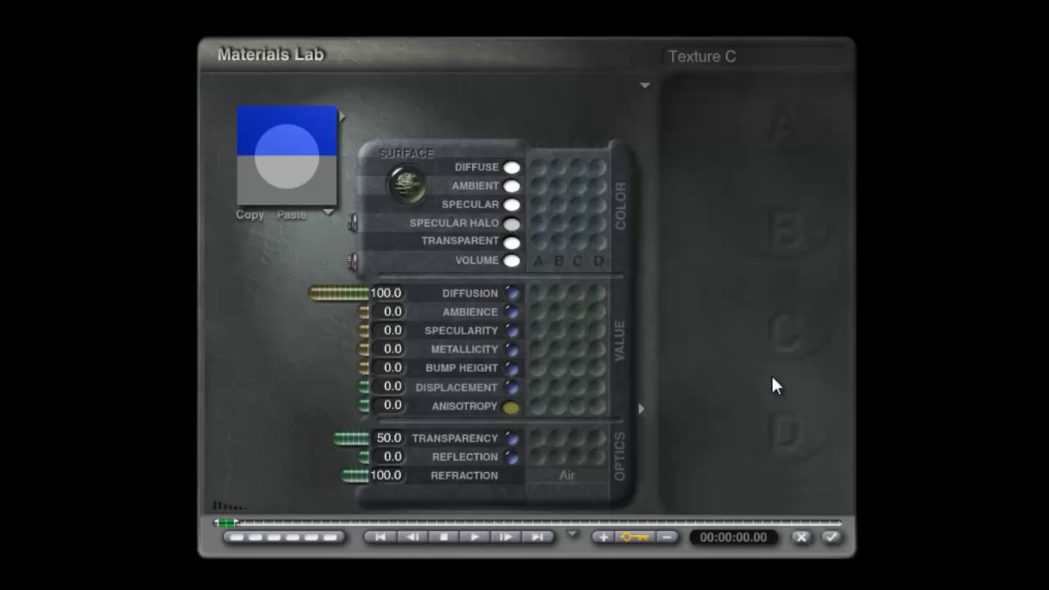
{"action": "left_click", "coordinate": [642, 88]}
{"action": "left_click", "coordinate": [677, 98]}
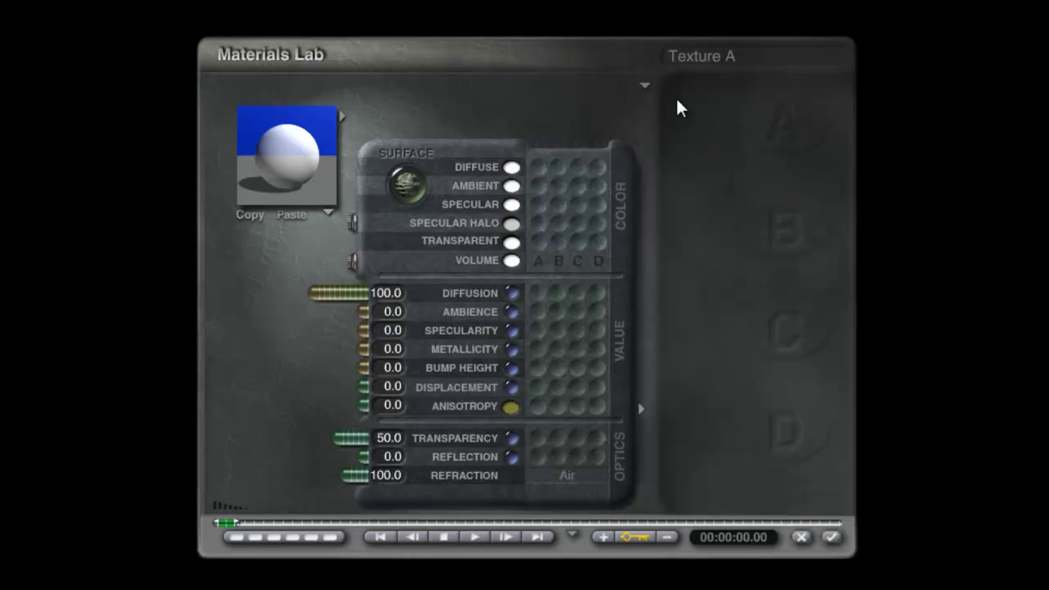
{"action": "left_click_drag", "start_coordinate": [312, 303], "coordinate": [426, 295]}
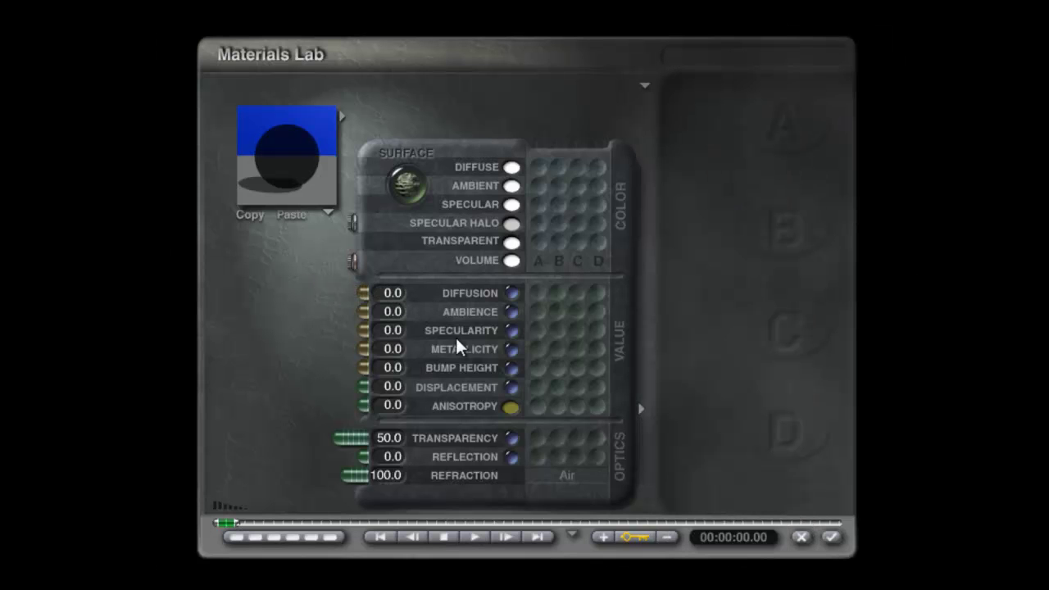
{"action": "left_click_drag", "start_coordinate": [347, 435], "coordinate": [425, 442]}
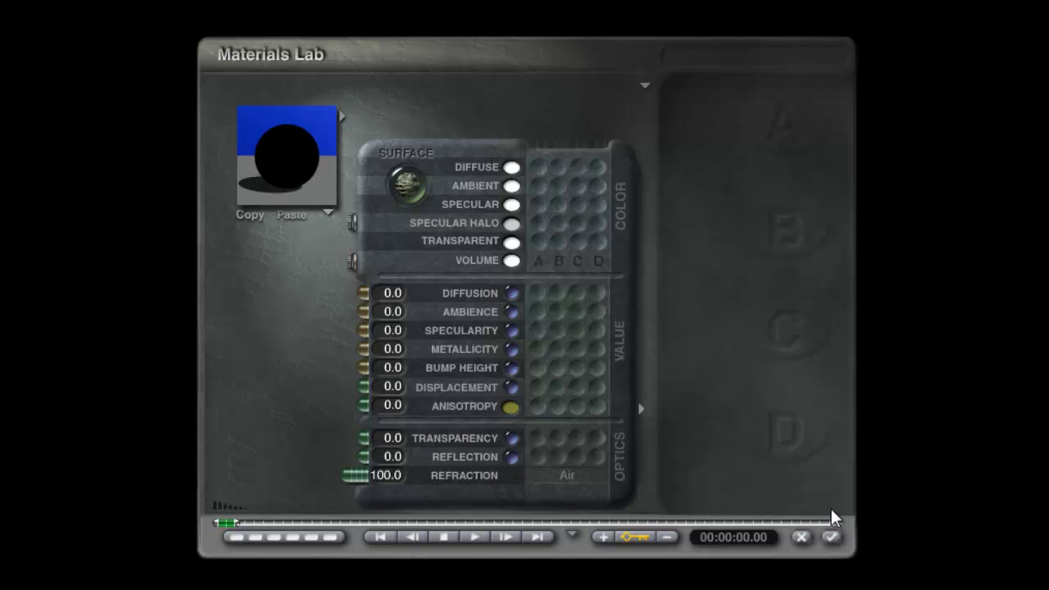
{"action": "left_click", "coordinate": [833, 547]}
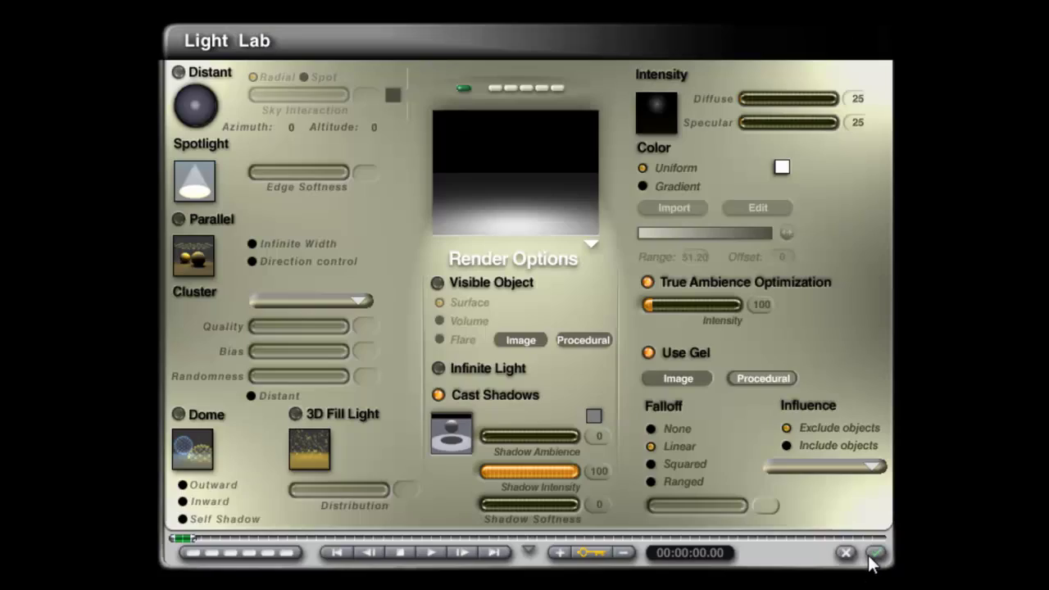
{"action": "left_click", "coordinate": [873, 556]}
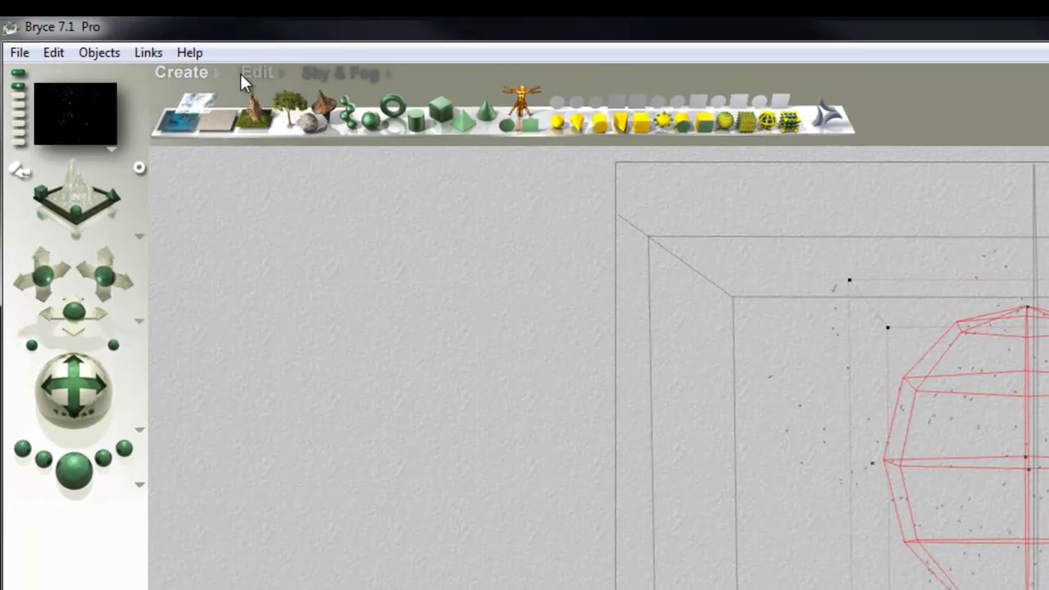
Enlarge the radial light to 102400 on every axis and name it "TA firewall".
{"action": "left_click", "coordinate": [254, 72]}
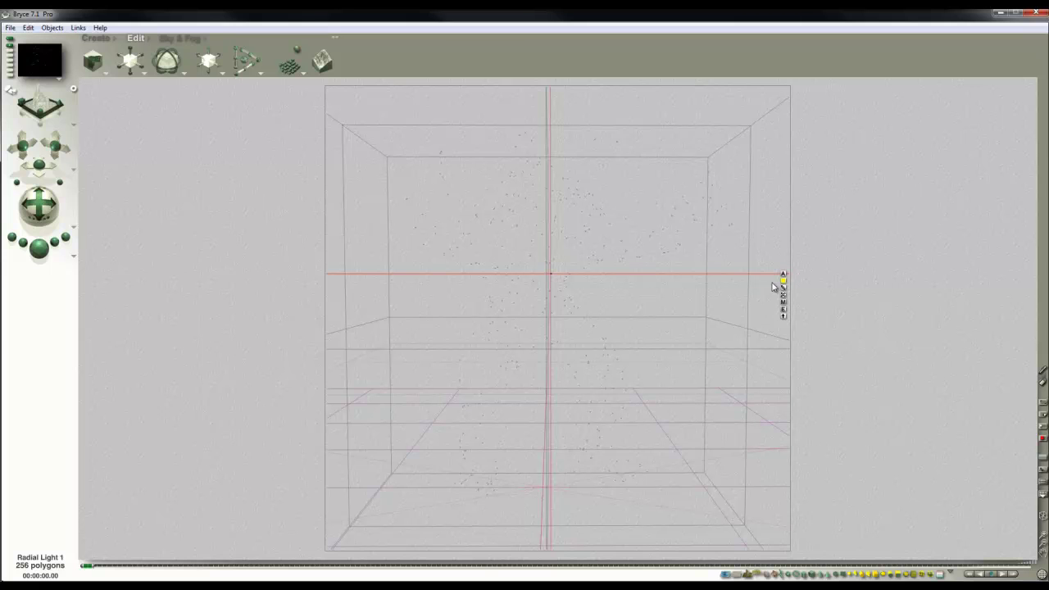
{"action": "left_click", "coordinate": [783, 273]}
{"action": "type", "text": "TA"}
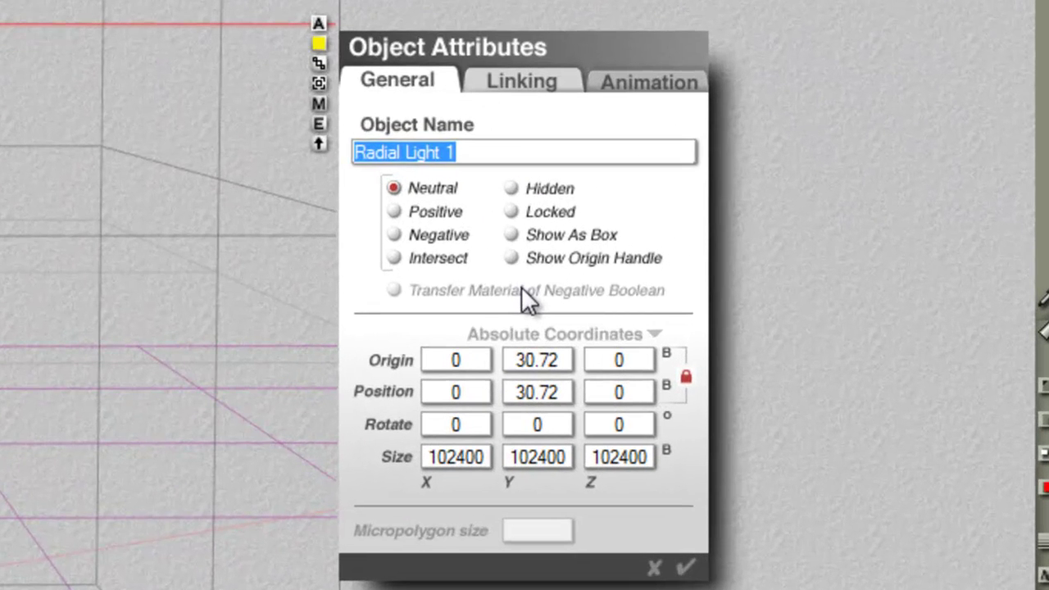
{"action": "type", "text": " firewall"}
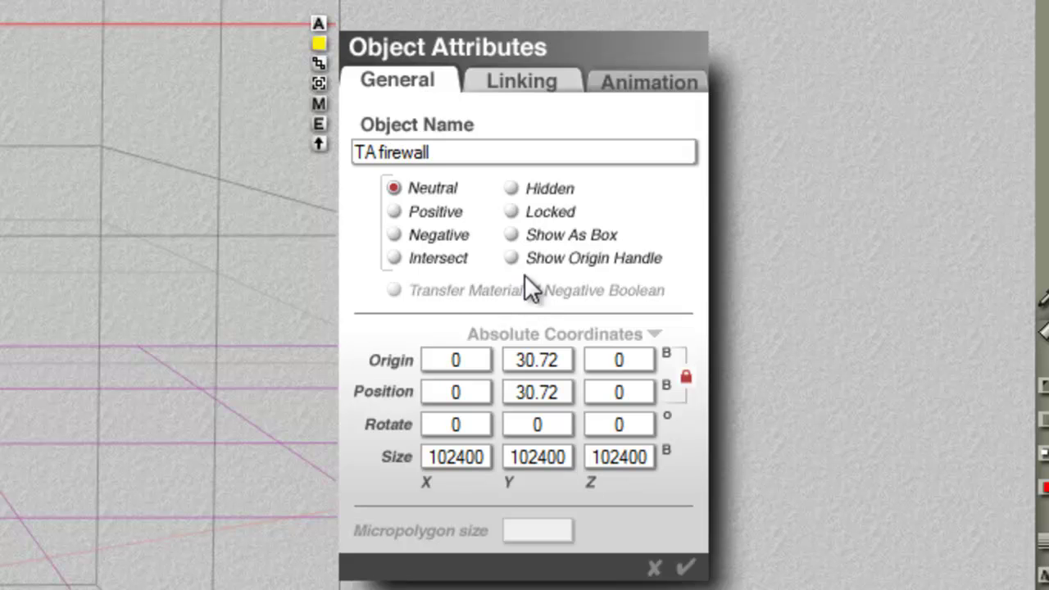
{"action": "left_click", "coordinate": [685, 567]}
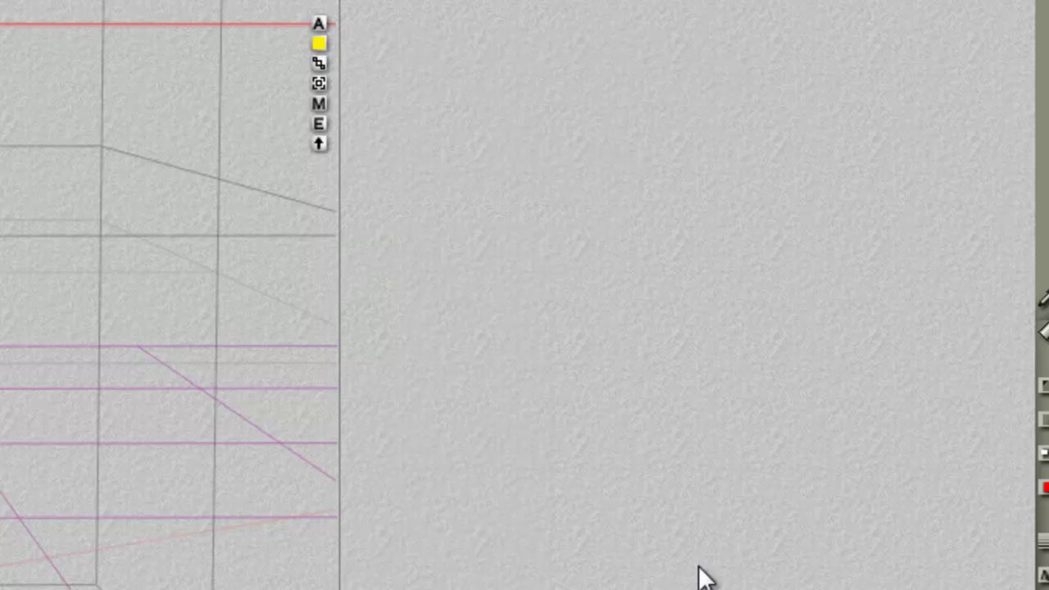
Lock the TA firewall light in its attributes and render the scene.
{"action": "left_click", "coordinate": [319, 23]}
{"action": "left_click", "coordinate": [526, 210]}
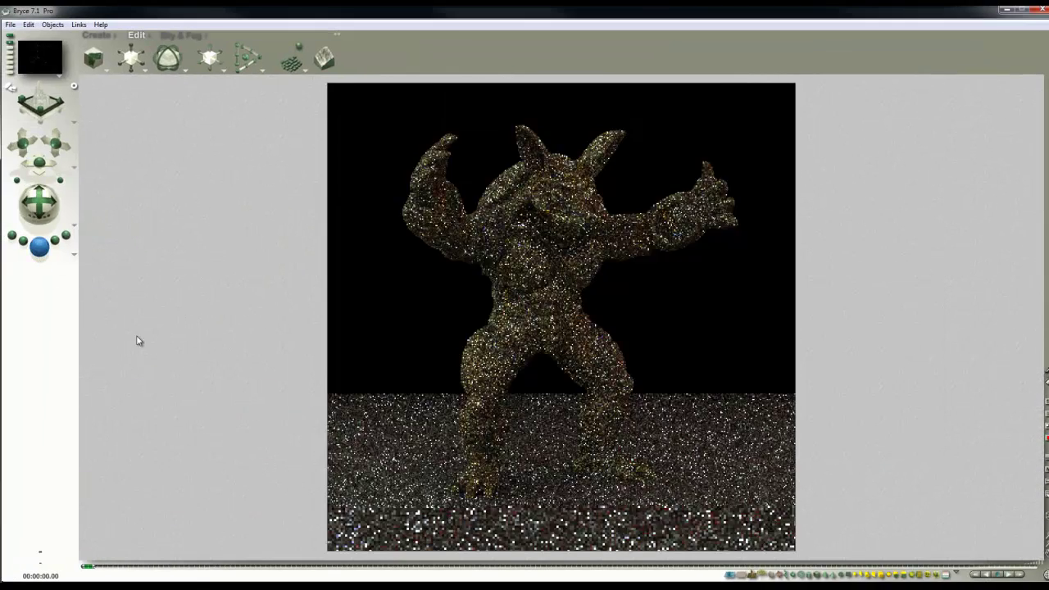
{"action": "key", "text": "ctrl+r"}
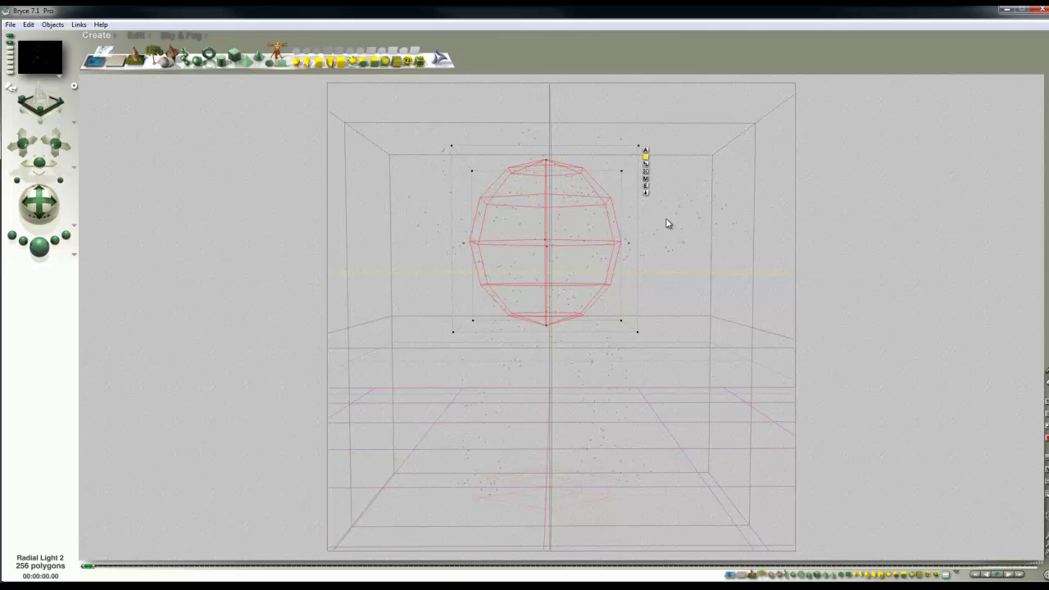
Enable True Ambience Optimization and Use Gel on the second radial light and restrict its influence to include only Background.
{"action": "left_click", "coordinate": [646, 186]}
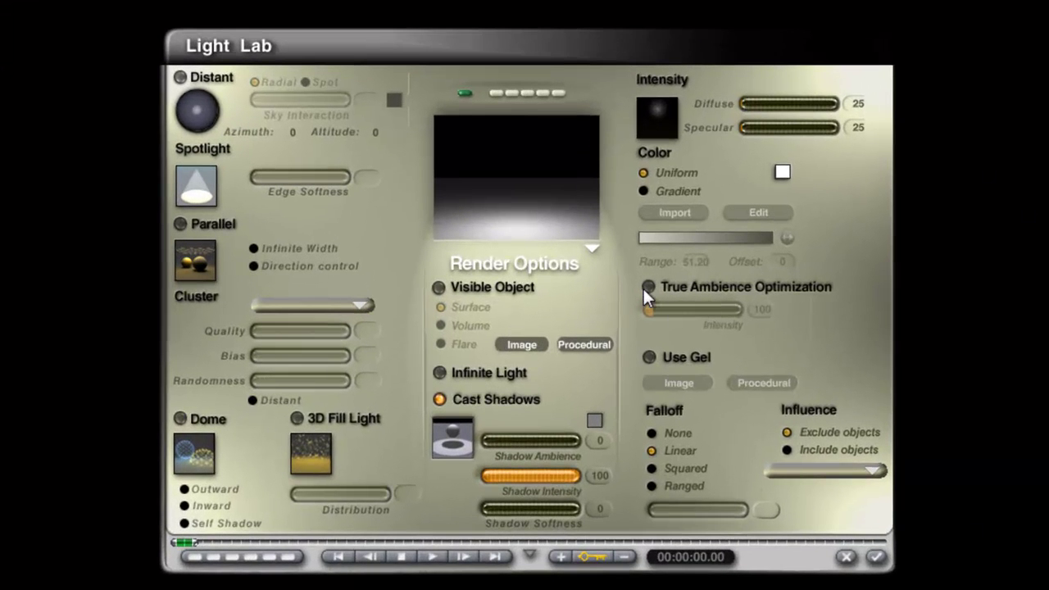
{"action": "left_click", "coordinate": [647, 287]}
{"action": "left_click", "coordinate": [649, 357]}
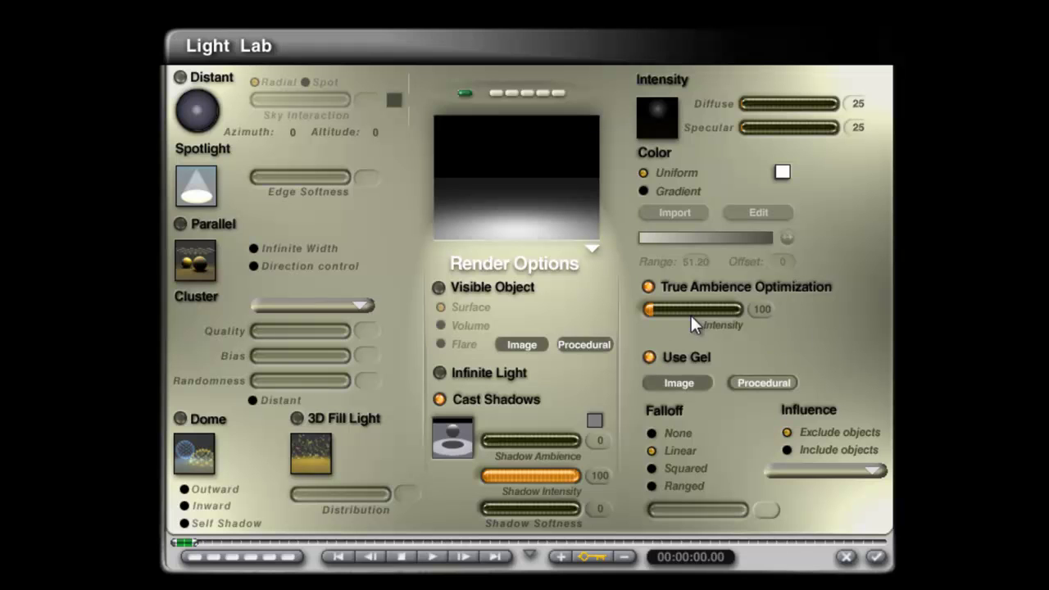
{"action": "left_click", "coordinate": [787, 450]}
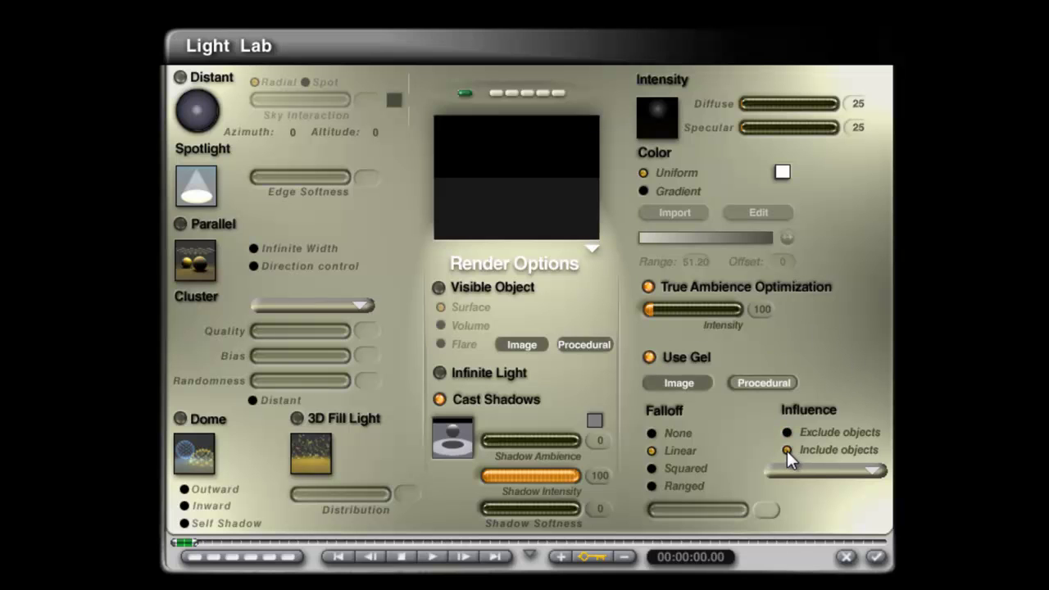
{"action": "left_click", "coordinate": [877, 472]}
{"action": "left_click", "coordinate": [926, 547]}
Change the procedural gel's shading mode, set Diffusion to 0 and Ambience to 100, and assign texture A to the ambient color.
{"action": "left_click", "coordinate": [762, 382]}
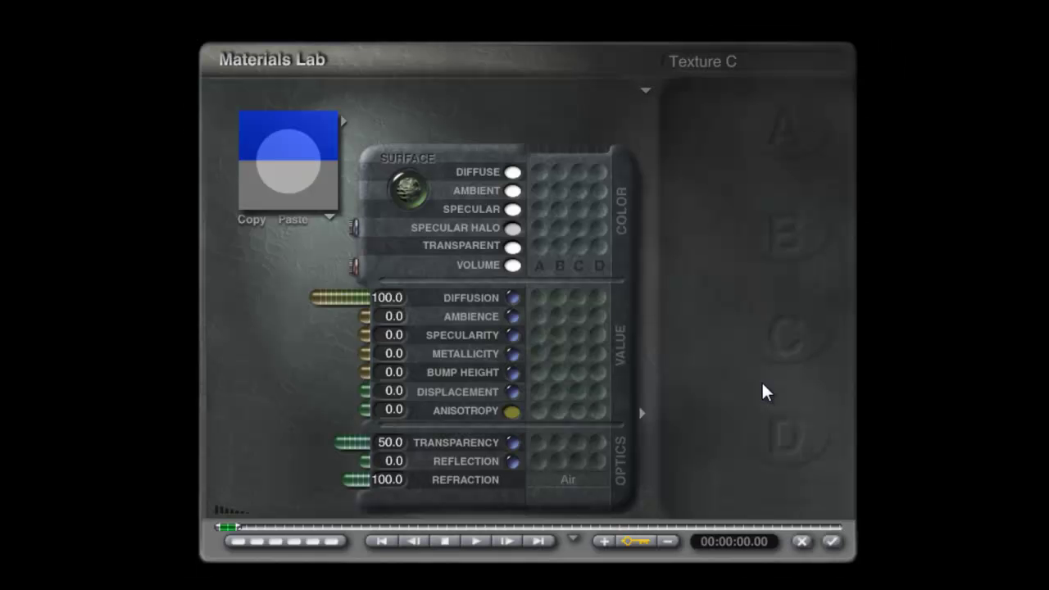
{"action": "left_click", "coordinate": [649, 88]}
{"action": "left_click", "coordinate": [678, 100]}
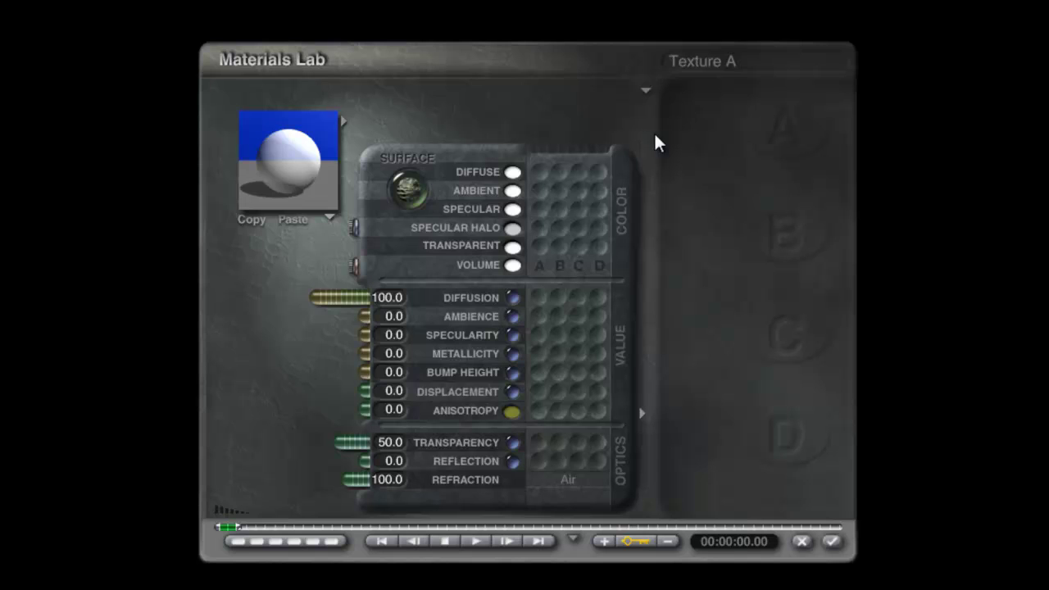
{"action": "left_click_drag", "start_coordinate": [308, 311], "coordinate": [182, 313]}
{"action": "left_click", "coordinate": [539, 189]}
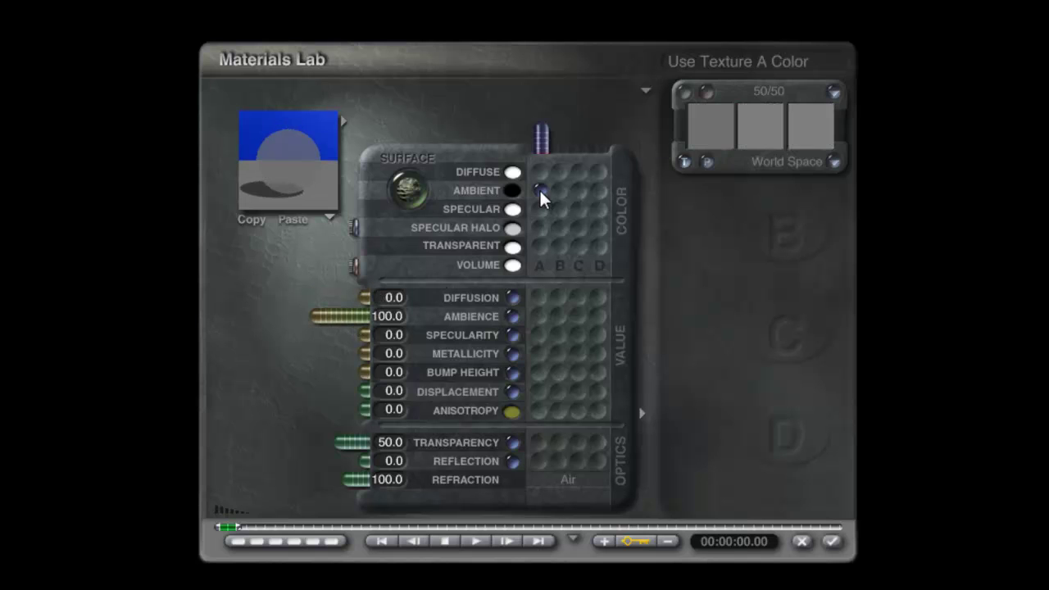
Make texture A a picture texture and load the "Sm of background" bitmap into it.
{"action": "left_click", "coordinate": [704, 163]}
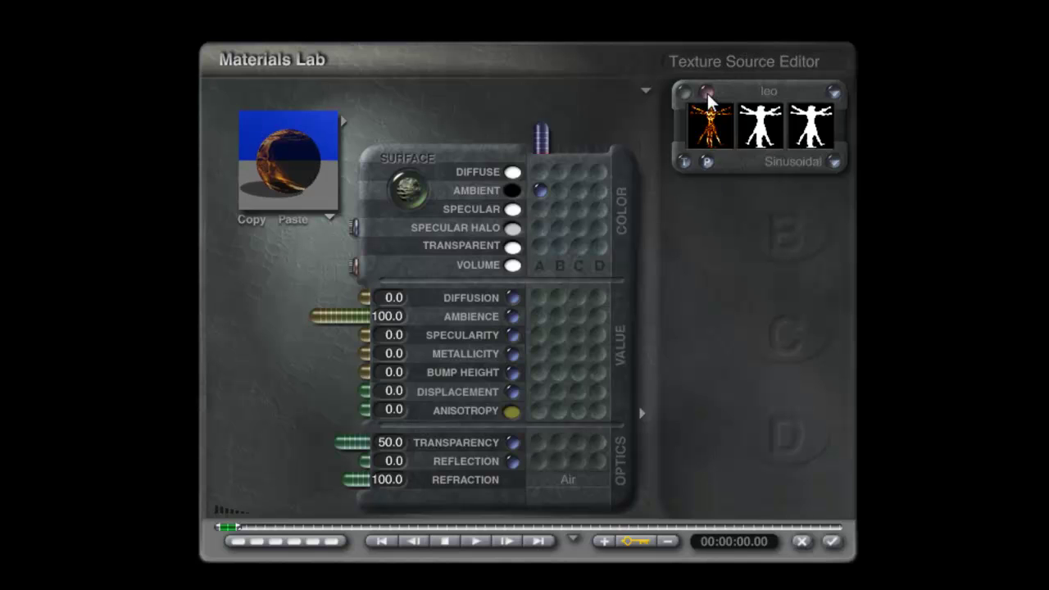
{"action": "left_click", "coordinate": [710, 110]}
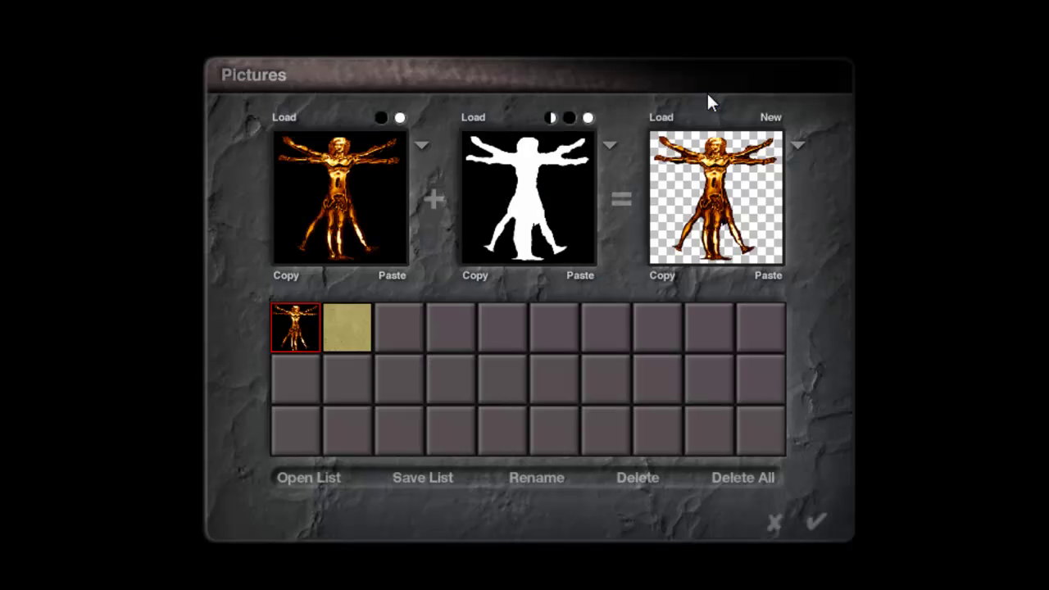
{"action": "left_click", "coordinate": [412, 330]}
{"action": "left_click", "coordinate": [483, 344]}
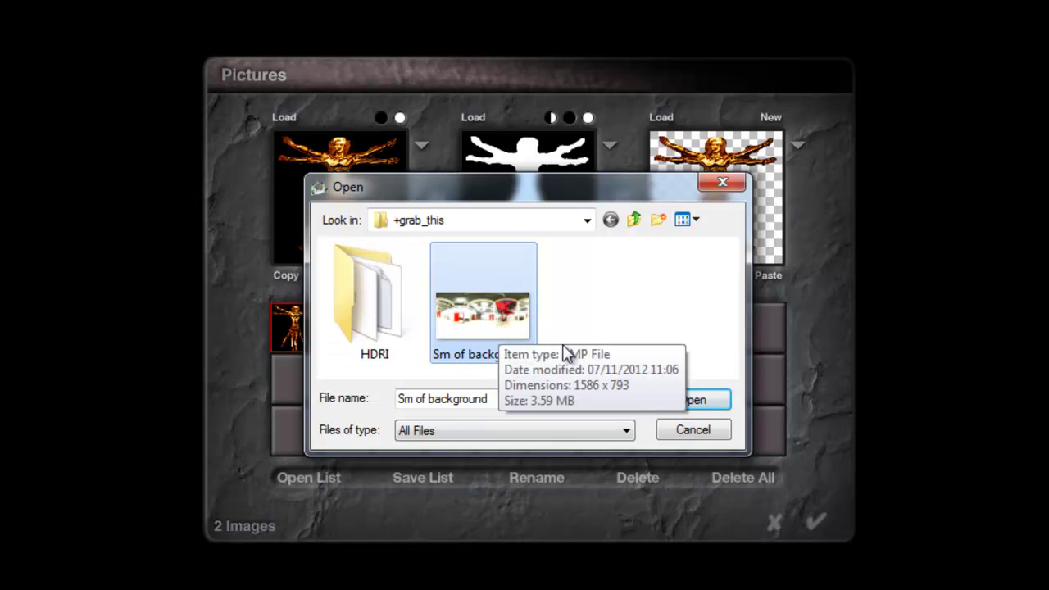
{"action": "left_click", "coordinate": [708, 405]}
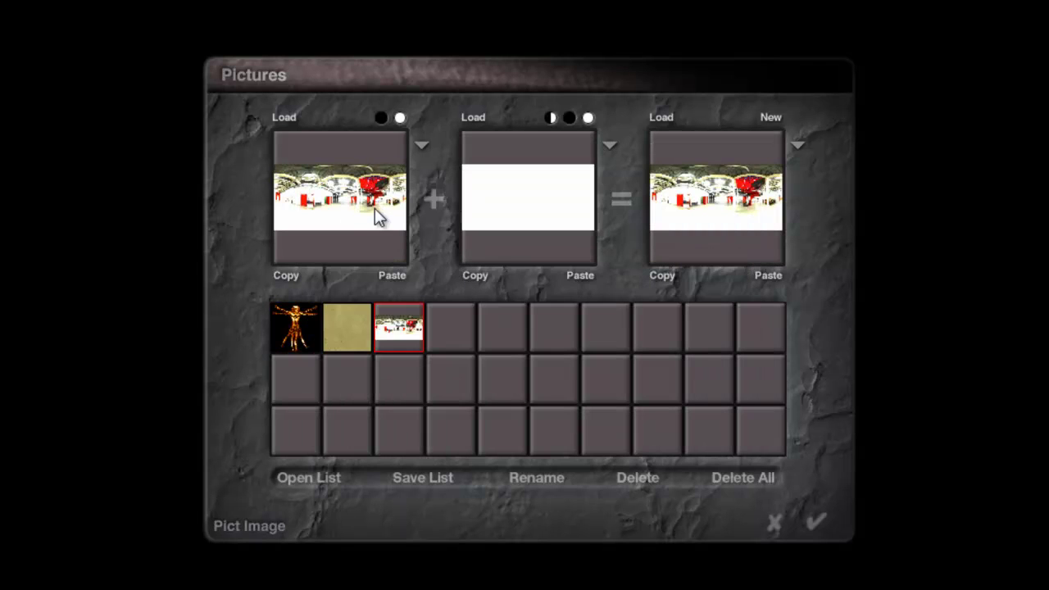
{"action": "left_click", "coordinate": [816, 521]}
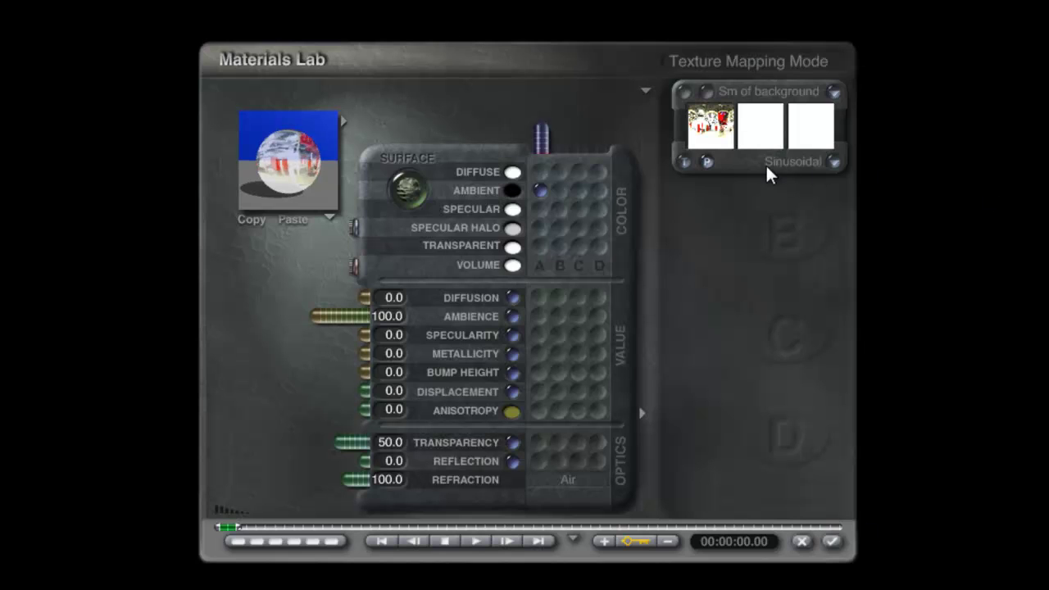
Set the picture's mapping to Spherical and Transparency to 100, and accept the gel and light settings.
{"action": "left_click", "coordinate": [834, 163]}
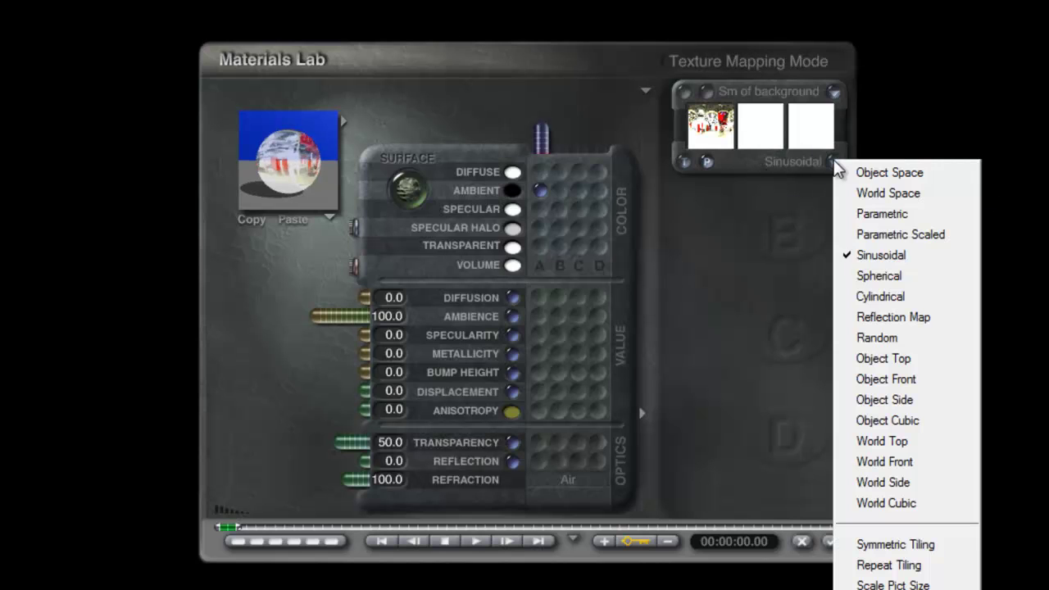
{"action": "left_click", "coordinate": [896, 276]}
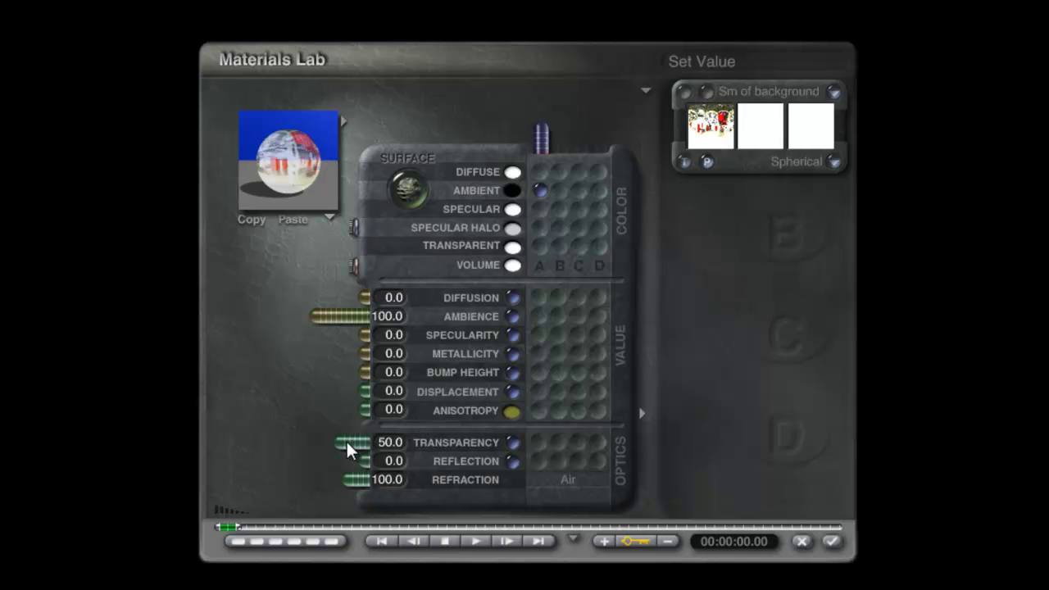
{"action": "left_click_drag", "start_coordinate": [345, 441], "coordinate": [298, 325]}
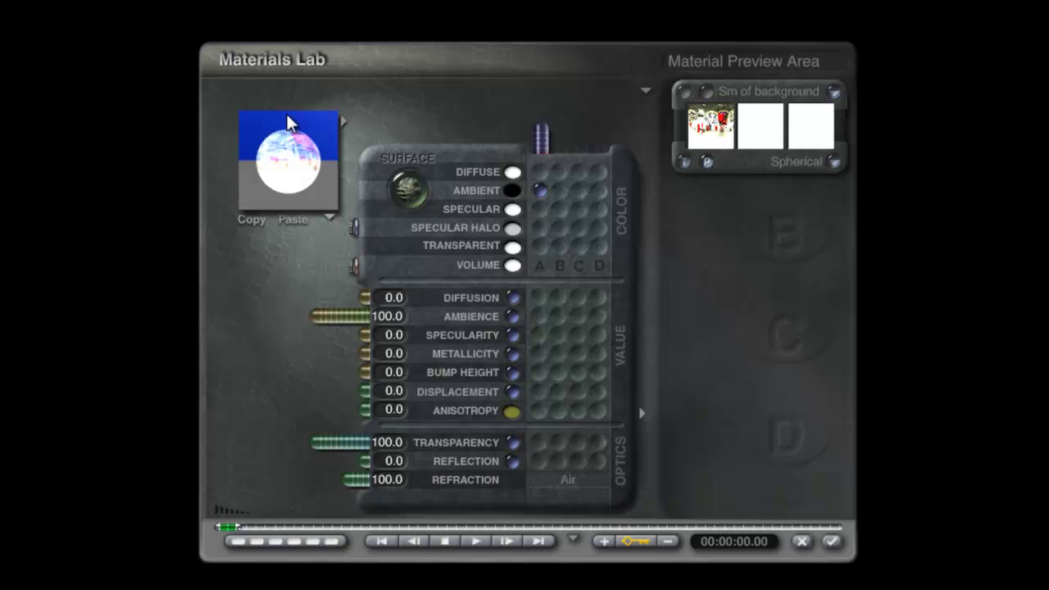
{"action": "left_click", "coordinate": [832, 540]}
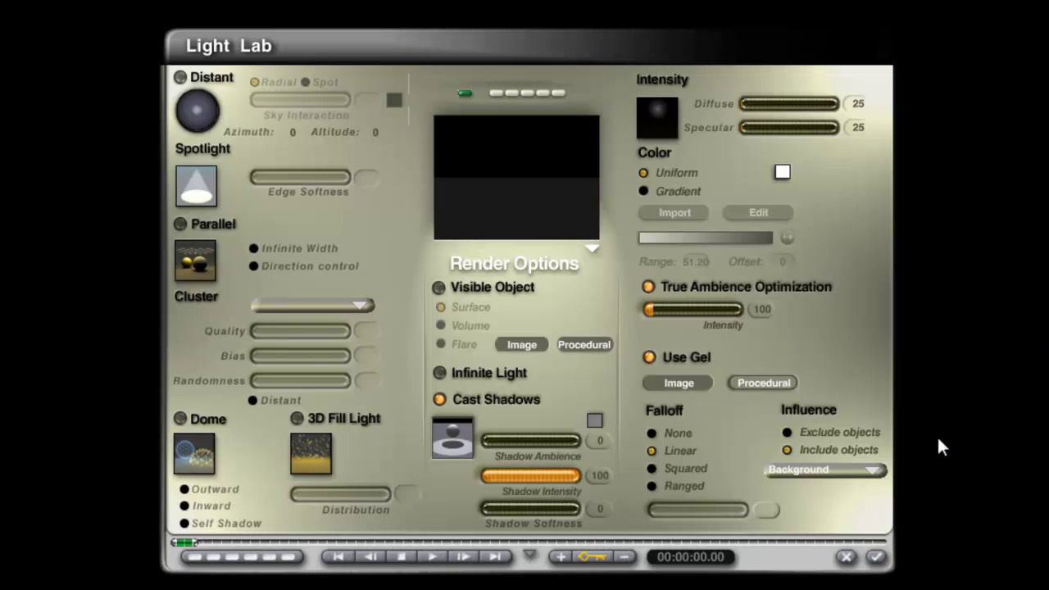
{"action": "left_click", "coordinate": [874, 557]}
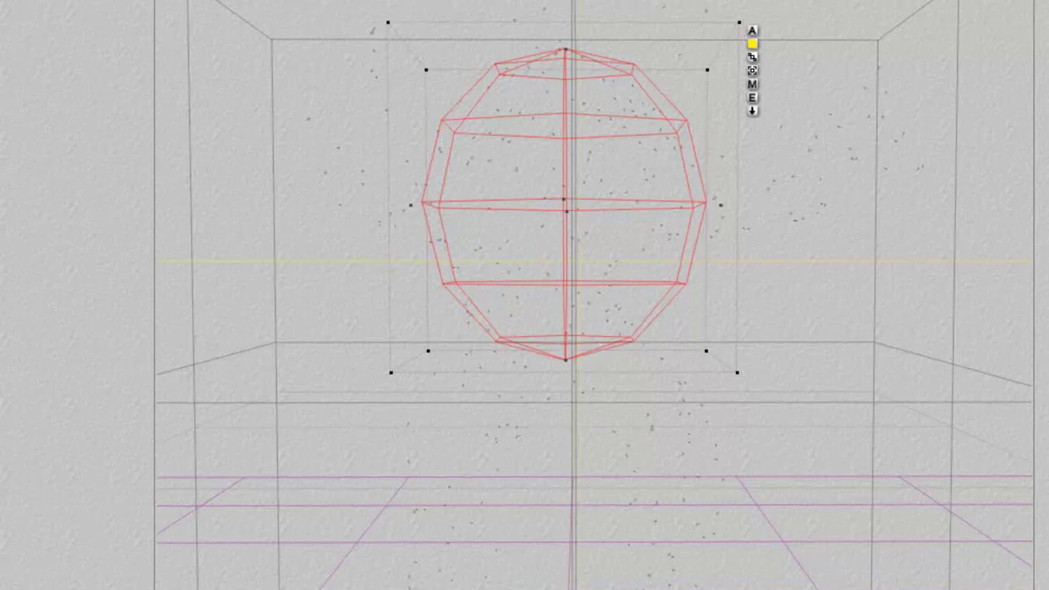
Adjust the sky's ambient color and enlarge the second radial light so it surrounds the armadillo.
{"action": "left_click", "coordinate": [354, 74]}
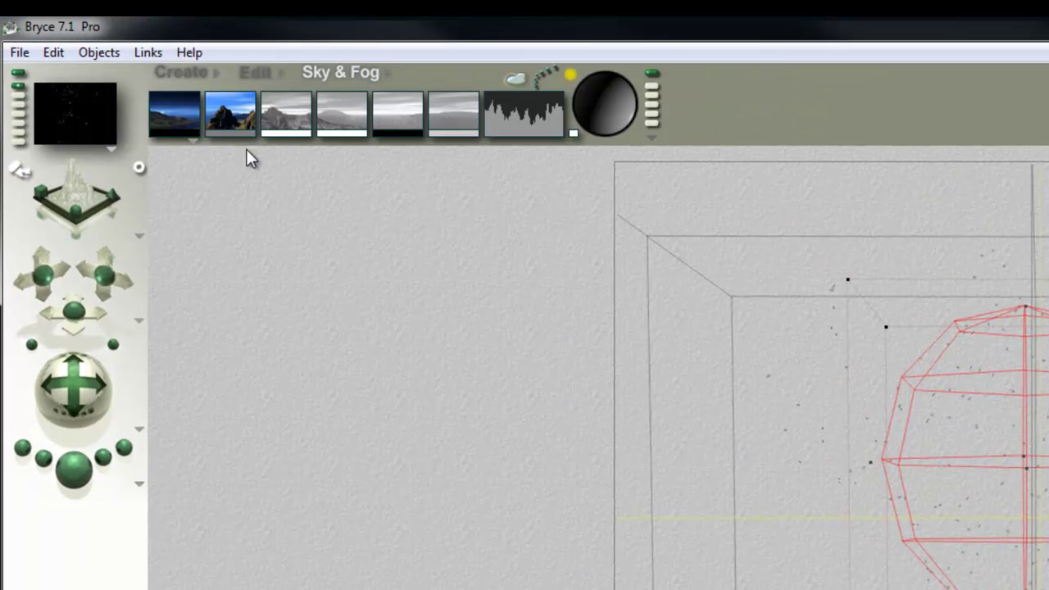
{"action": "left_click_drag", "start_coordinate": [232, 132], "coordinate": [279, 135]}
{"action": "left_click", "coordinate": [253, 73]}
{"action": "left_click_drag", "start_coordinate": [252, 116], "coordinate": [328, 117]}
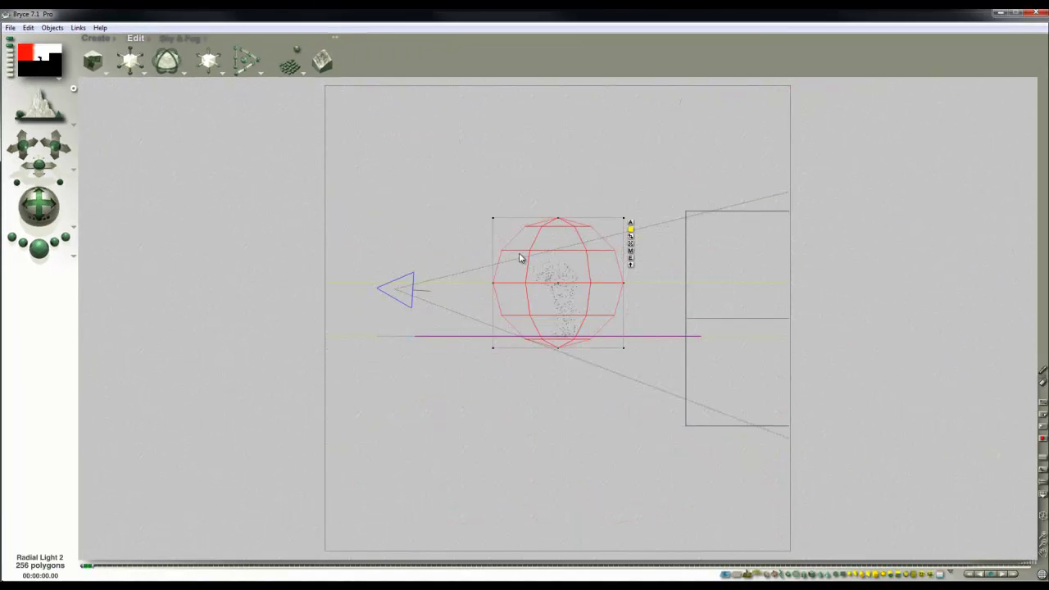
Enlarge and lower the second radial light around the armadillo, running test renders before and after the change.
{"action": "left_click", "coordinate": [38, 247]}
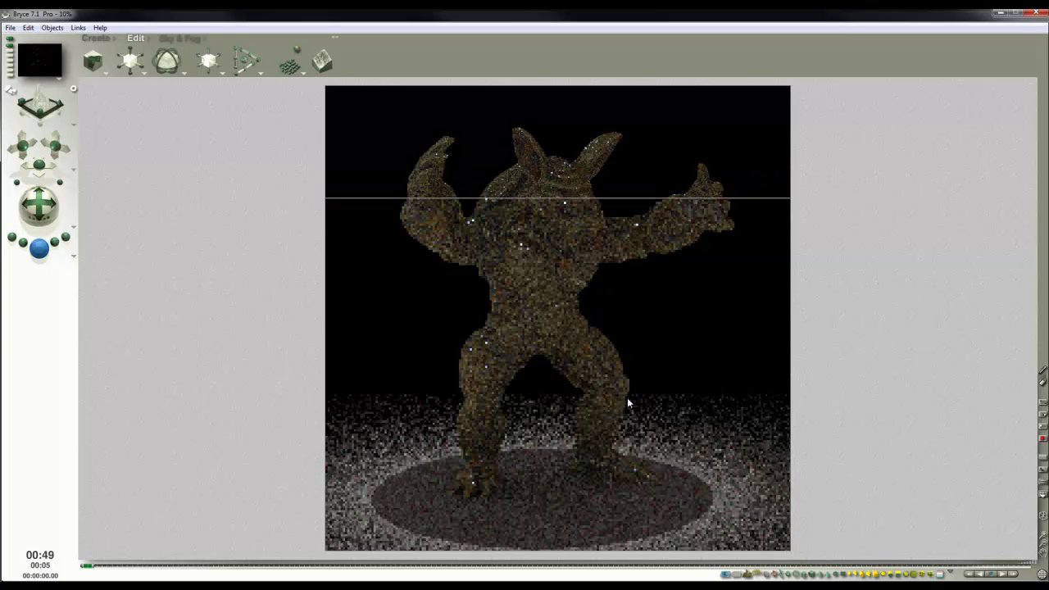
{"action": "left_click", "coordinate": [556, 320]}
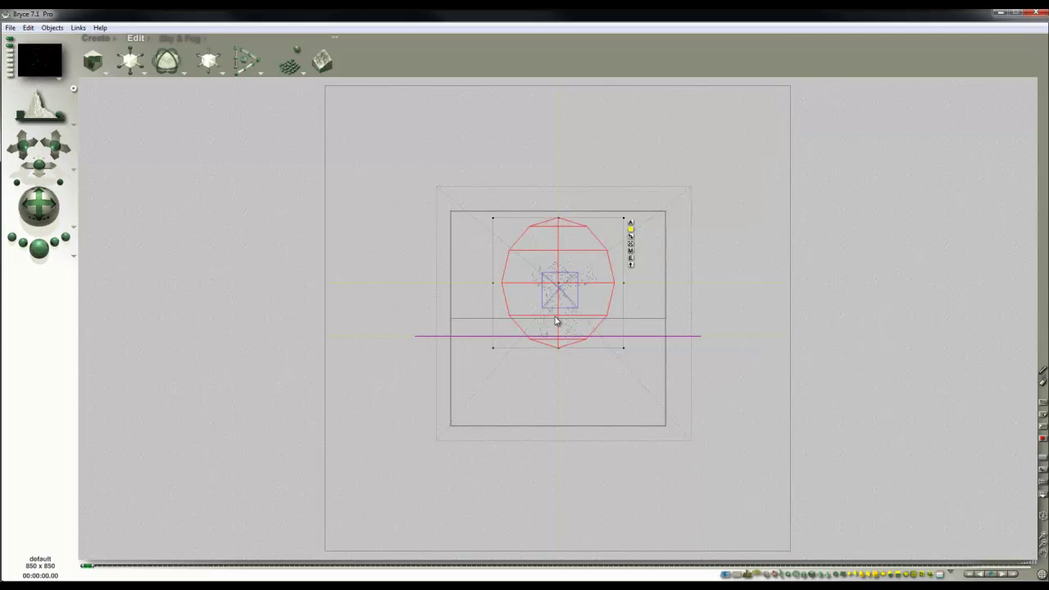
{"action": "left_click_drag", "start_coordinate": [130, 61], "coordinate": [212, 78]}
{"action": "key", "text": "1"}
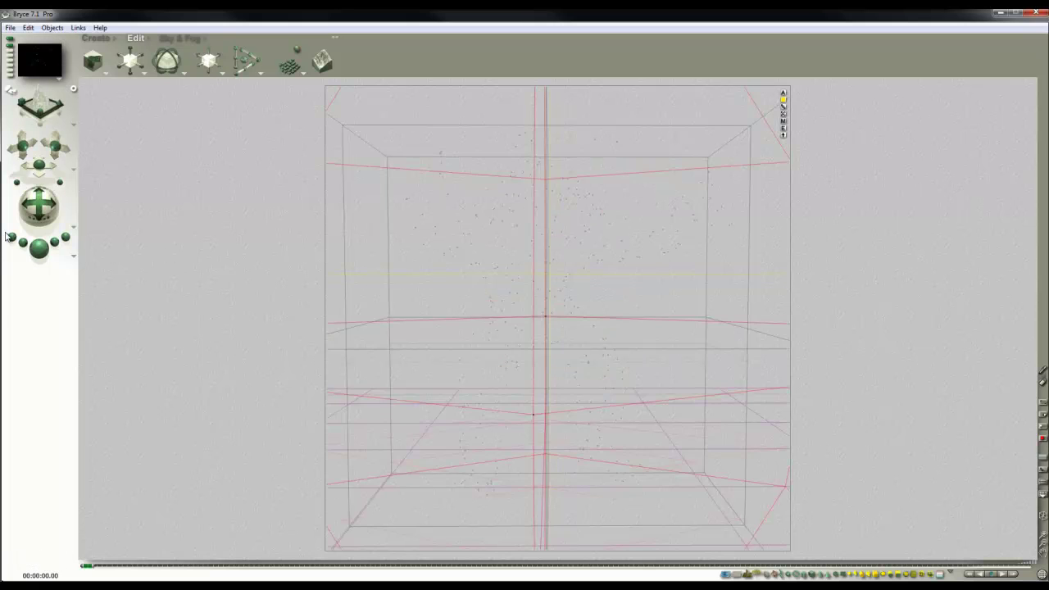
{"action": "left_click", "coordinate": [38, 251]}
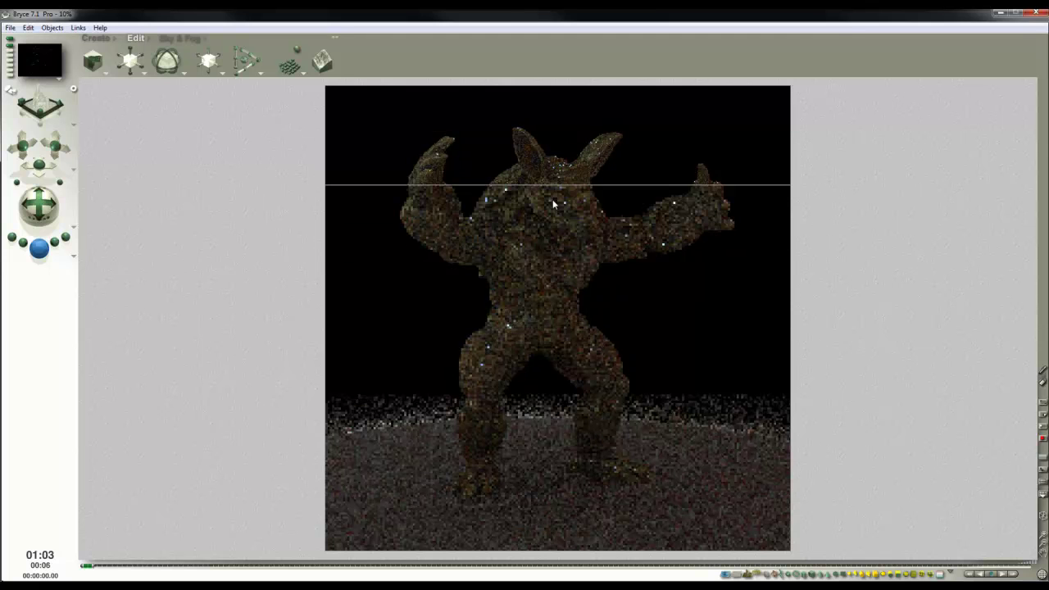
{"action": "left_click", "coordinate": [580, 247]}
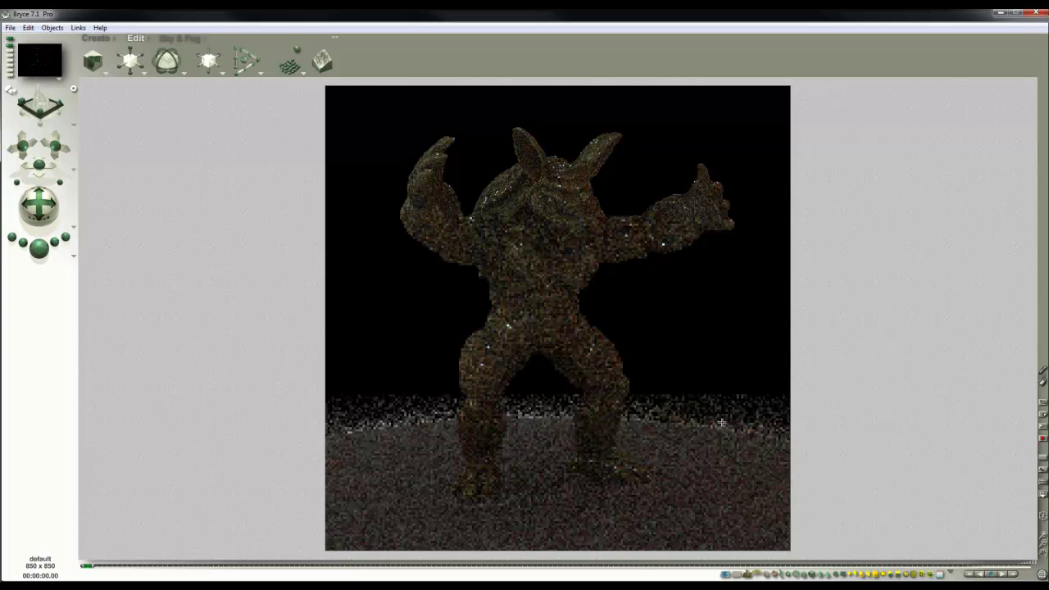
Open the ground plane's material and set Reflection to 100 and Diffusion to 0.
{"action": "key", "text": "3"}
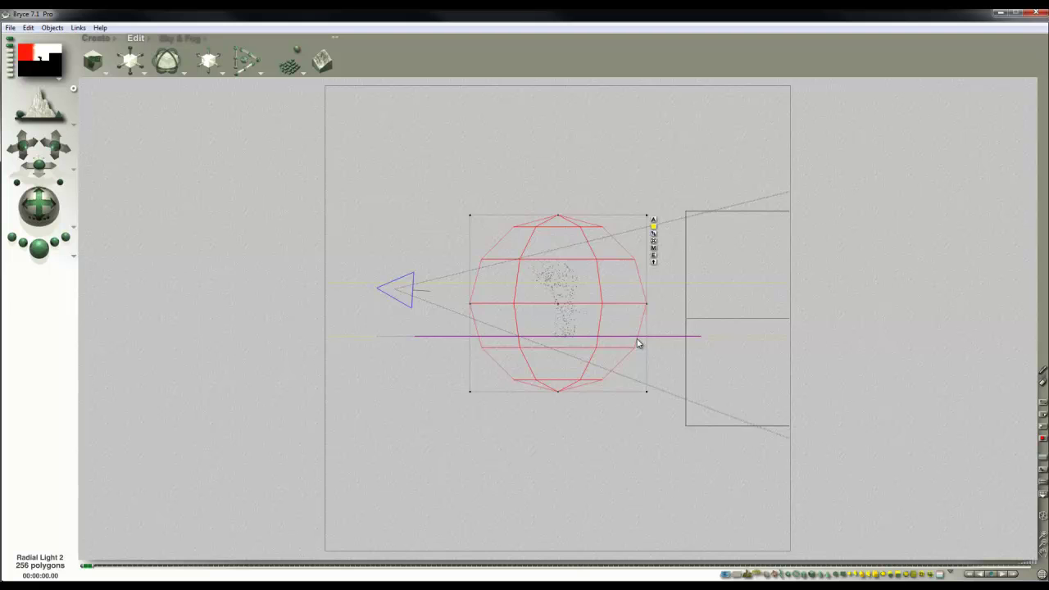
{"action": "key", "text": "1"}
{"action": "right_click", "coordinate": [672, 455]}
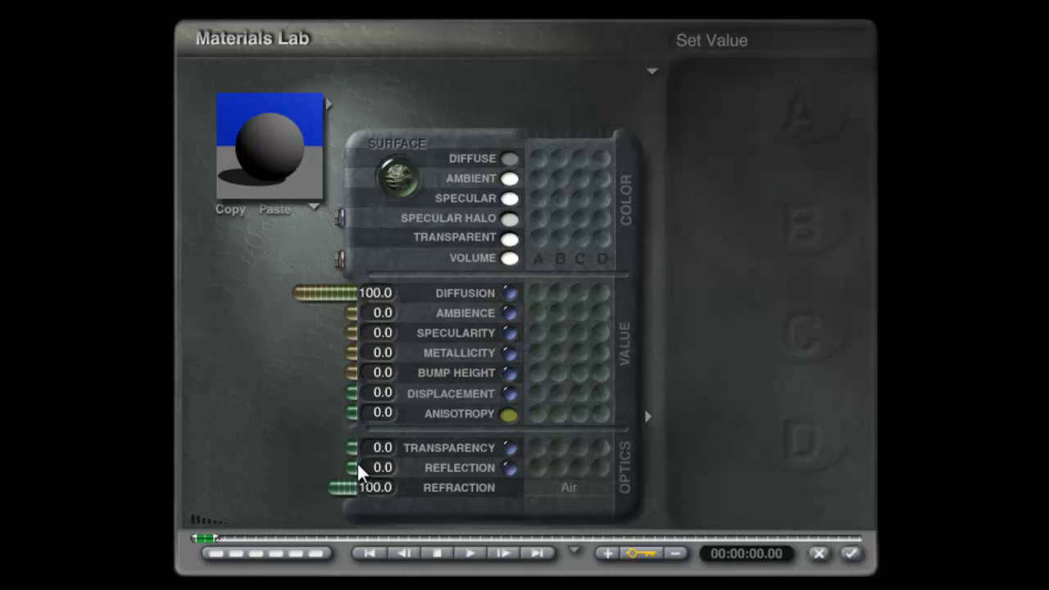
{"action": "left_click_drag", "start_coordinate": [358, 473], "coordinate": [202, 478]}
{"action": "left_click_drag", "start_coordinate": [302, 299], "coordinate": [366, 299]}
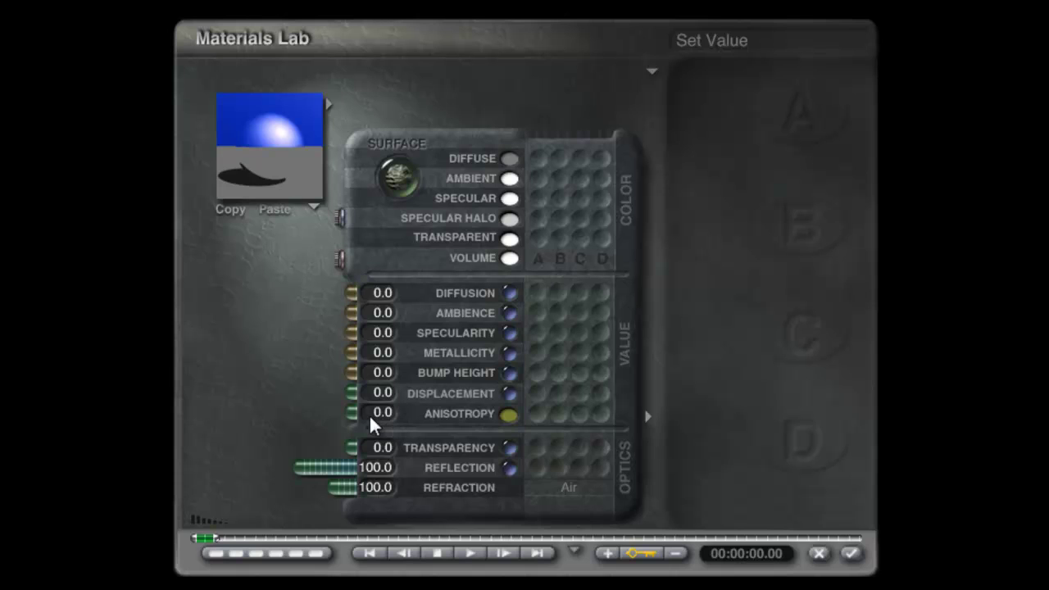
Give the plane's material a black anisotropy color and Anisotropy 100, change its diffuse color, and raise Metallicity.
{"action": "left_click", "coordinate": [508, 414]}
{"action": "left_click", "coordinate": [515, 479]}
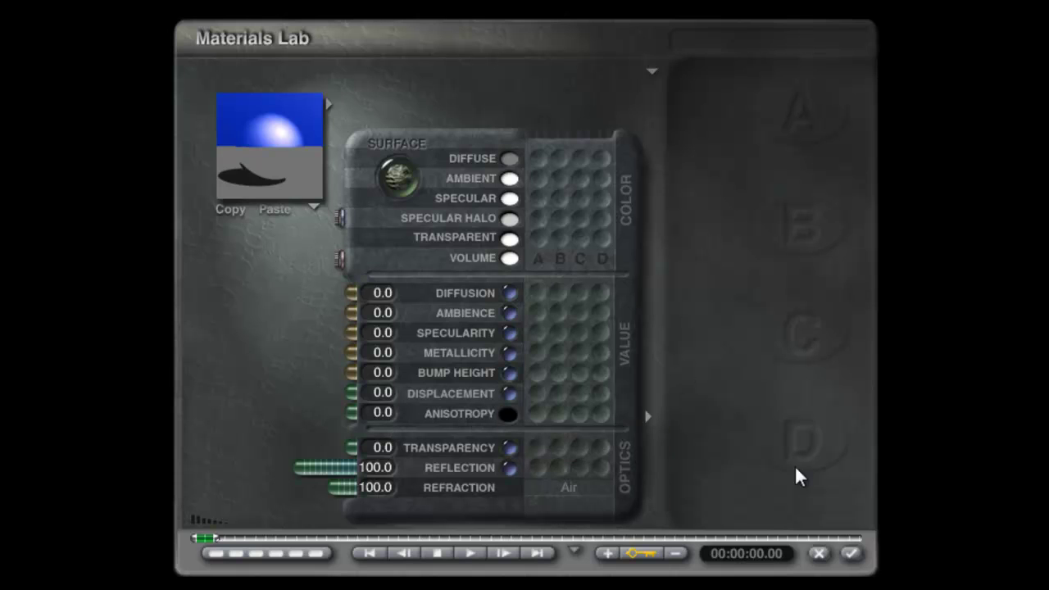
{"action": "left_click_drag", "start_coordinate": [348, 415], "coordinate": [227, 424]}
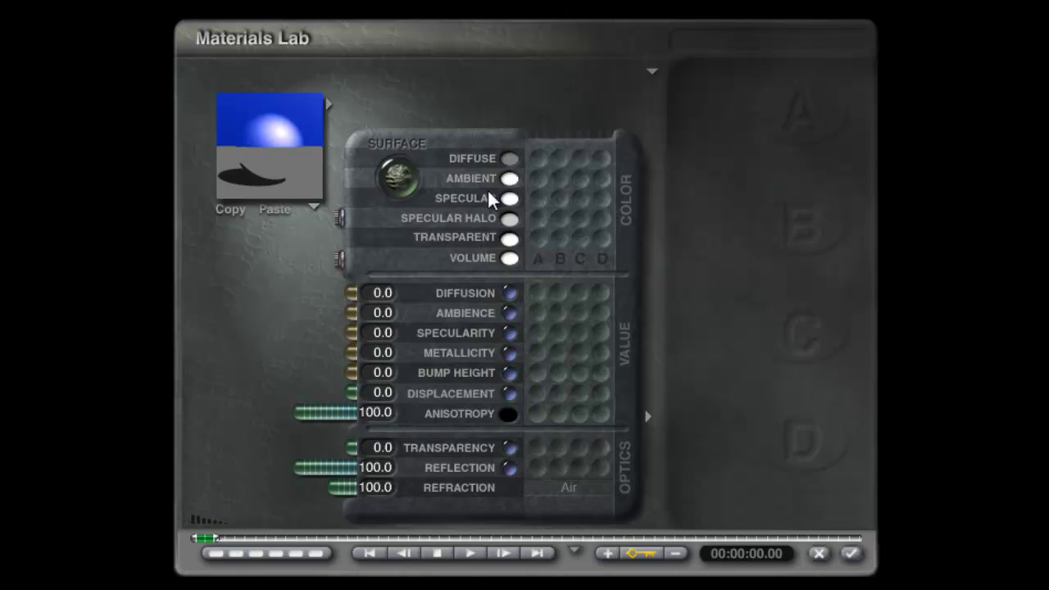
{"action": "left_click", "coordinate": [509, 158]}
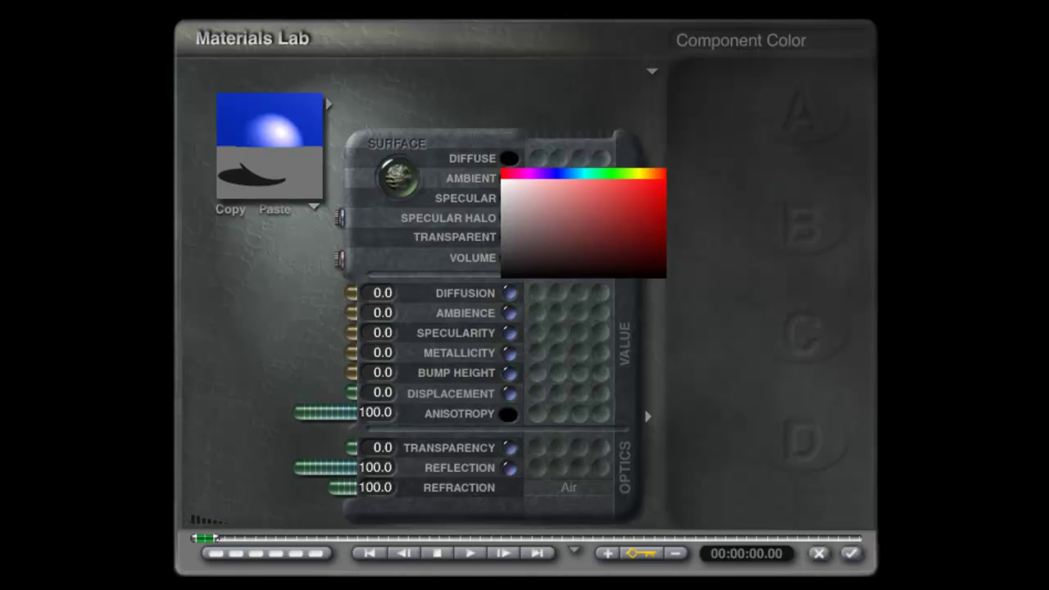
{"action": "left_click", "coordinate": [812, 131]}
{"action": "left_click_drag", "start_coordinate": [346, 354], "coordinate": [174, 365]}
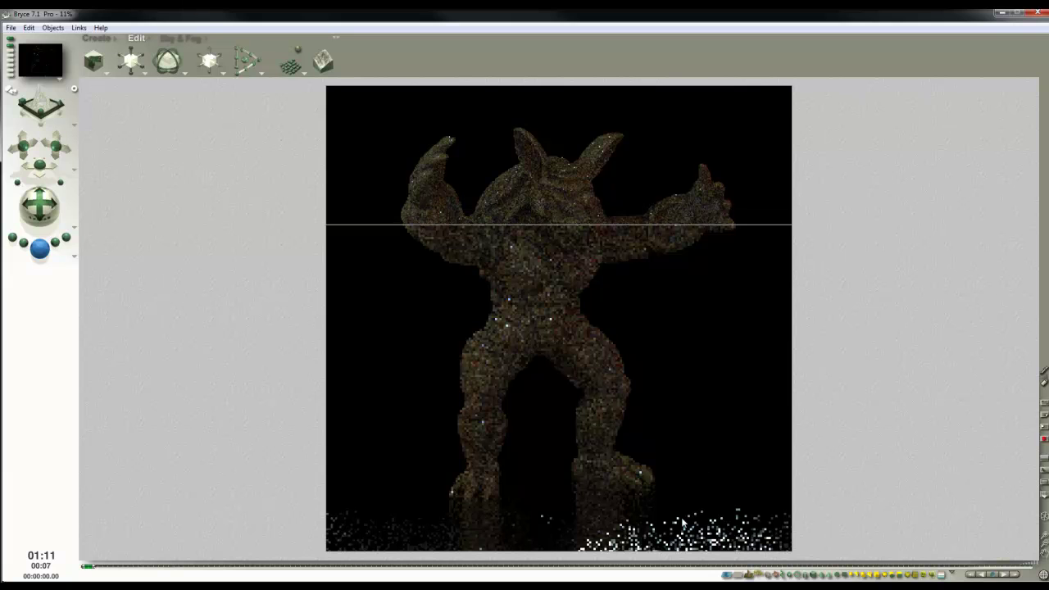
Stop the render, enlarge the backdrop object Cube 1, and run a test render from the camera view.
{"action": "left_click", "coordinate": [634, 428]}
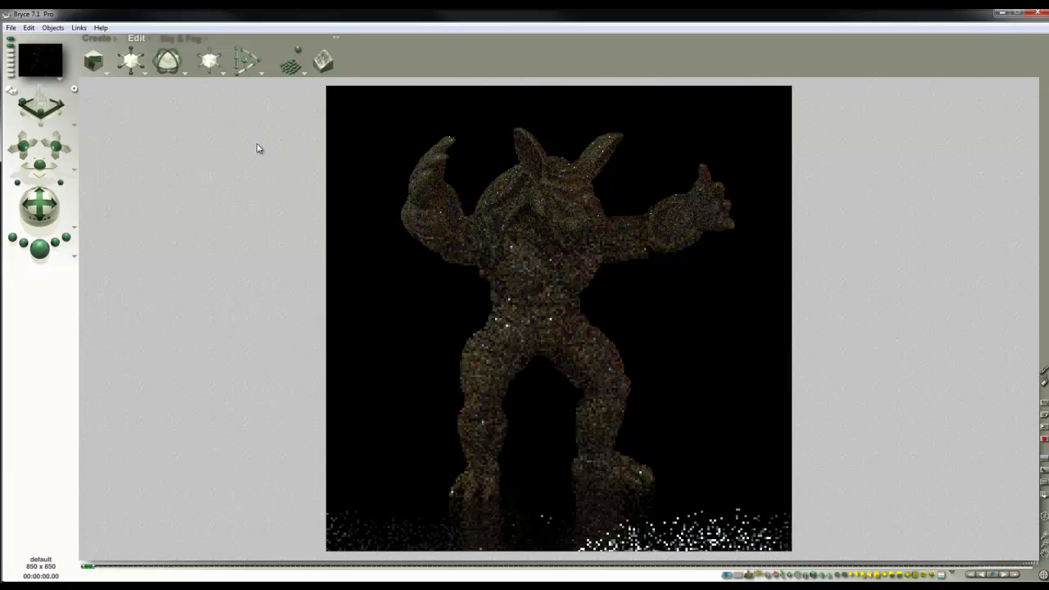
{"action": "key", "text": "2"}
{"action": "right_click", "coordinate": [506, 97]}
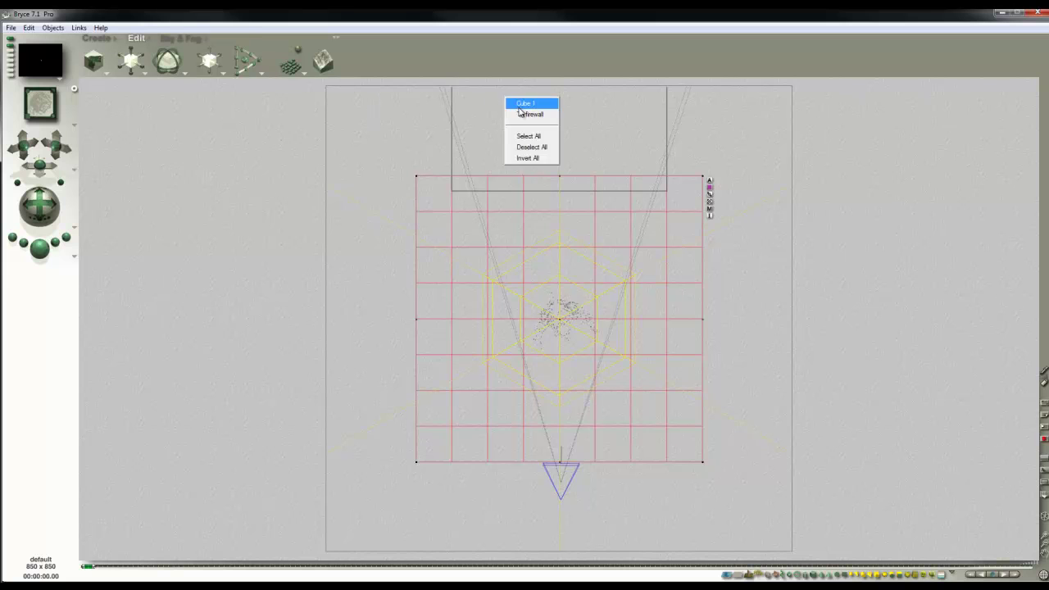
{"action": "left_click", "coordinate": [524, 104]}
{"action": "left_click_drag", "start_coordinate": [131, 62], "coordinate": [136, 51]}
{"action": "key", "text": "1"}
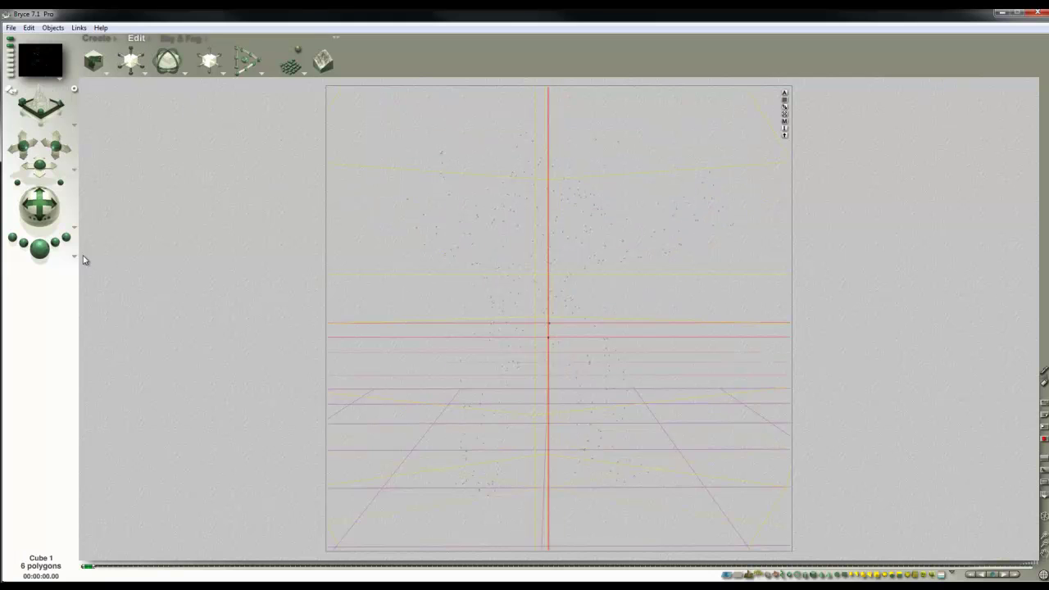
{"action": "left_click", "coordinate": [45, 251]}
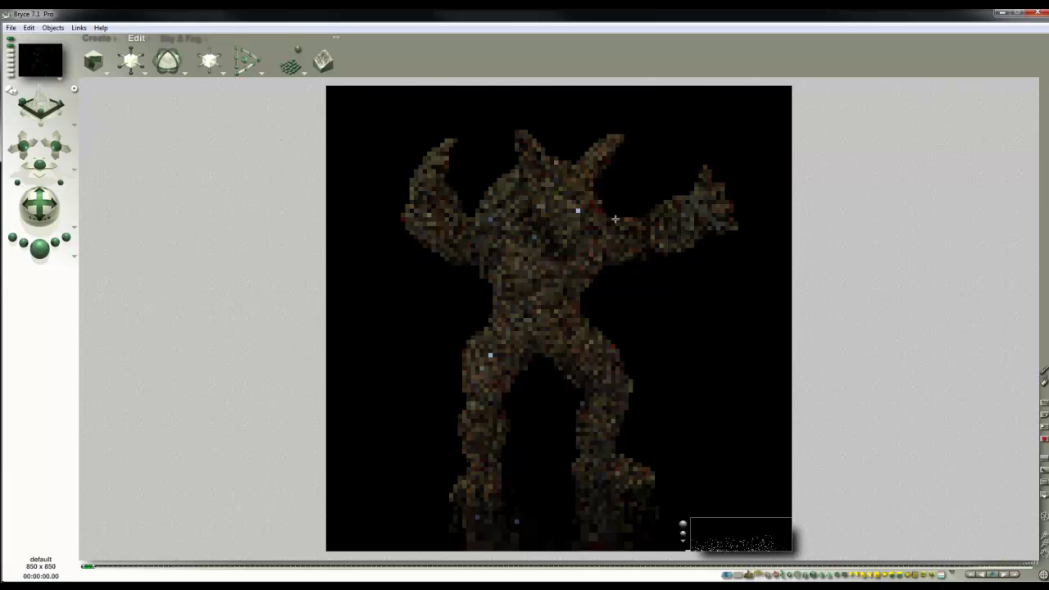
{"action": "left_click", "coordinate": [710, 228]}
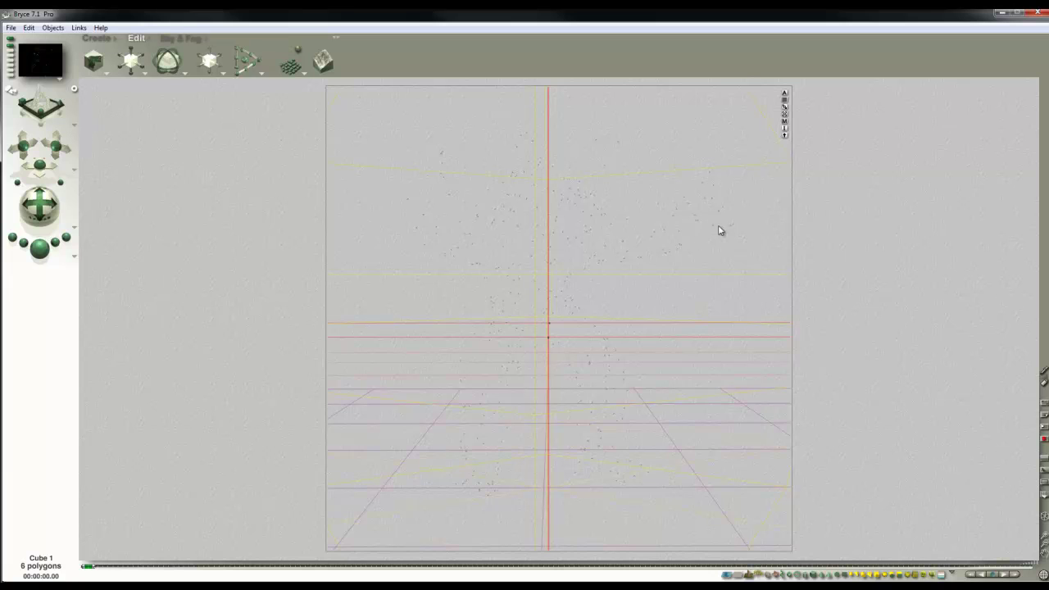
Select Radial Light 2 and assign it to the orange family.
{"action": "key", "text": "2"}
{"action": "left_click", "coordinate": [626, 290], "text": "ctrl"}
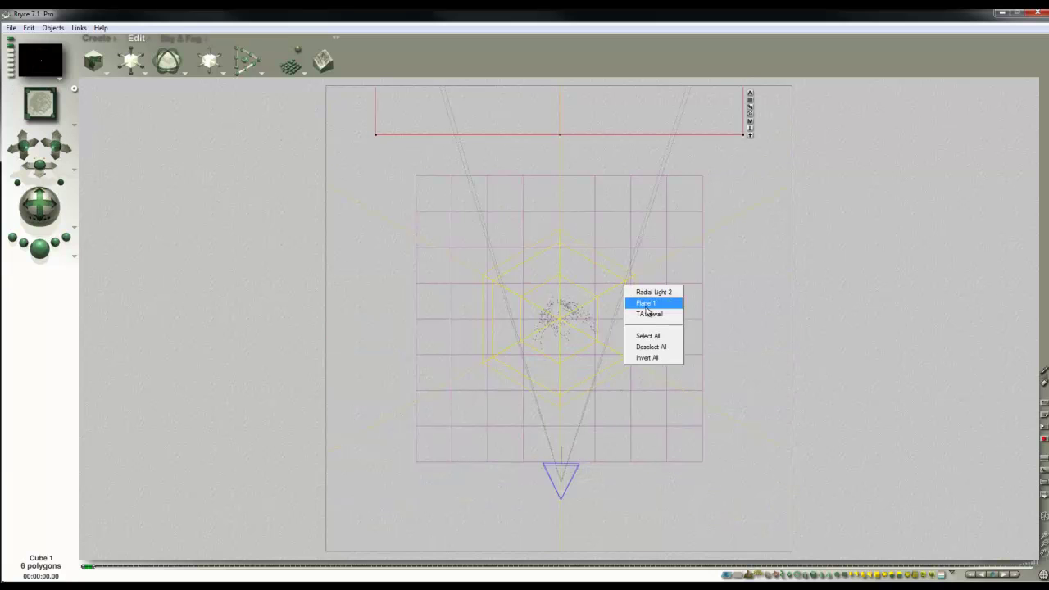
{"action": "left_click", "coordinate": [651, 300]}
{"action": "left_click", "coordinate": [655, 244]}
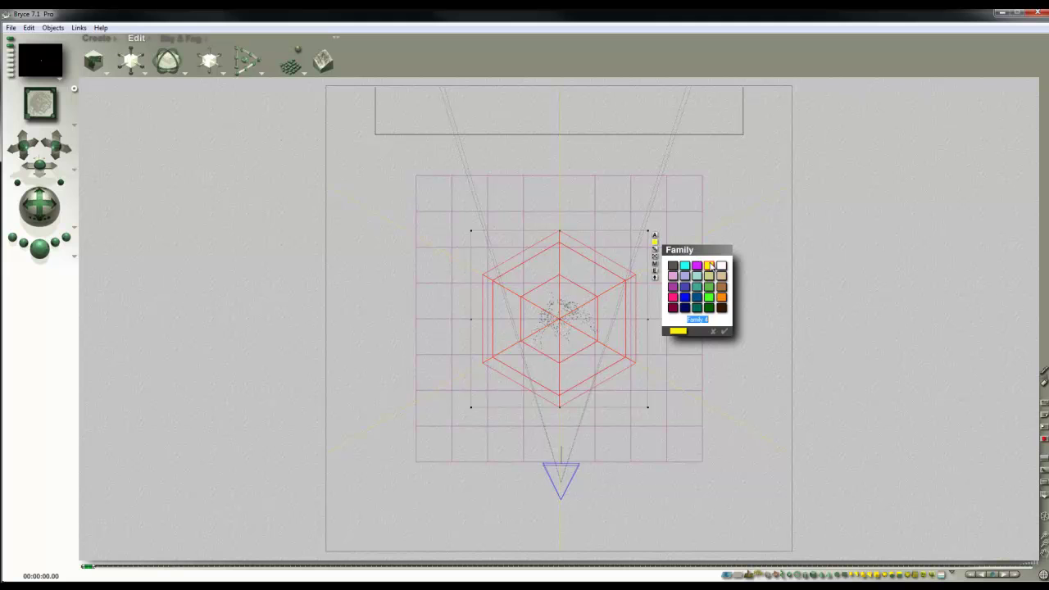
{"action": "left_click", "coordinate": [724, 302]}
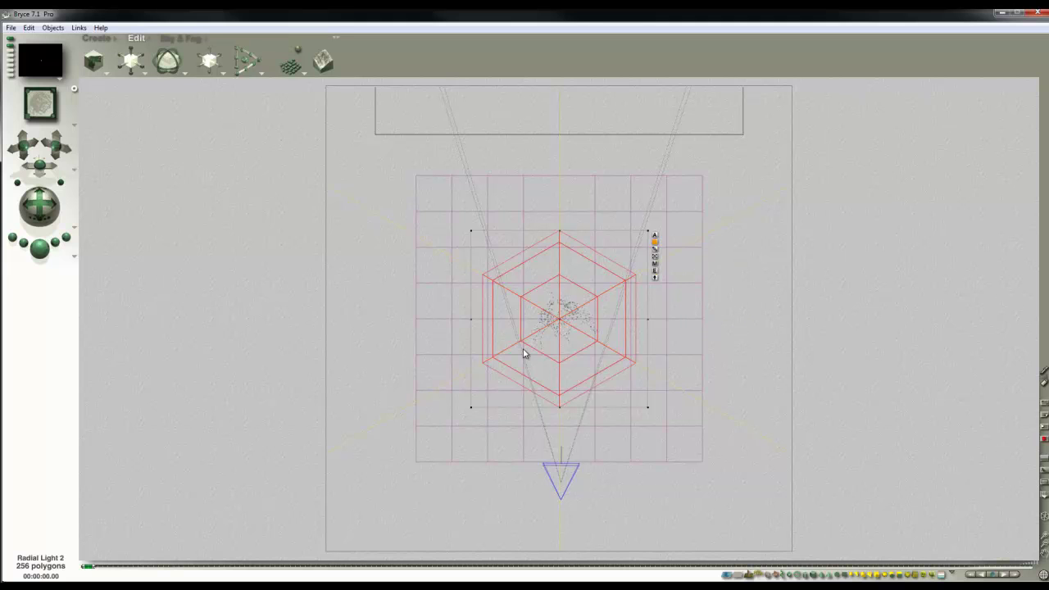
Duplicate Radial Light 2, make the copy slightly larger, and run a test render from the camera view.
{"action": "key", "text": "ctrl+c"}
{"action": "key", "text": "ctrl+v"}
{"action": "left_click_drag", "start_coordinate": [128, 61], "coordinate": [131, 61]}
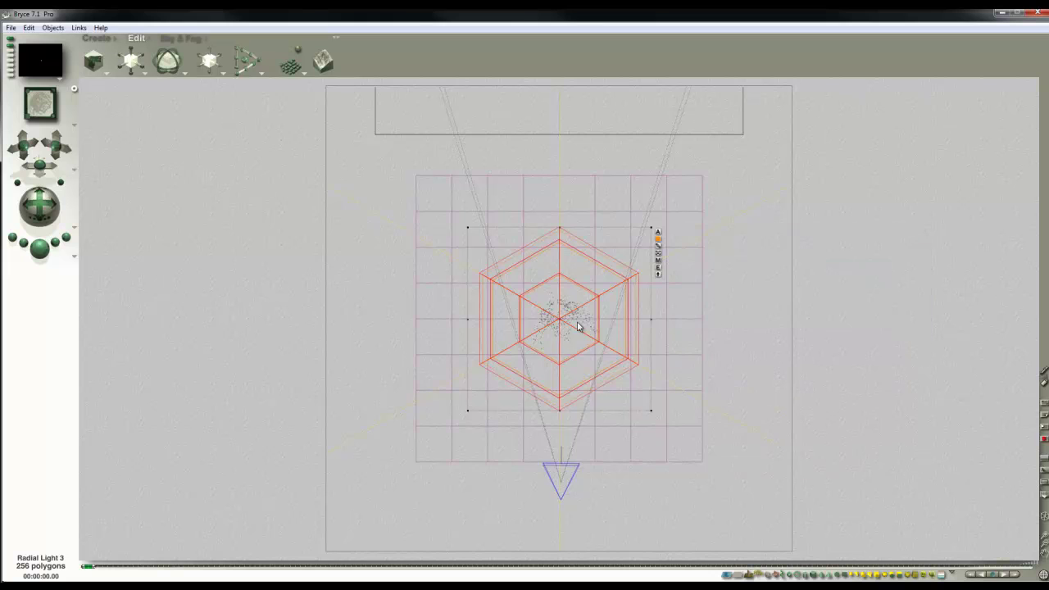
{"action": "key", "text": "1"}
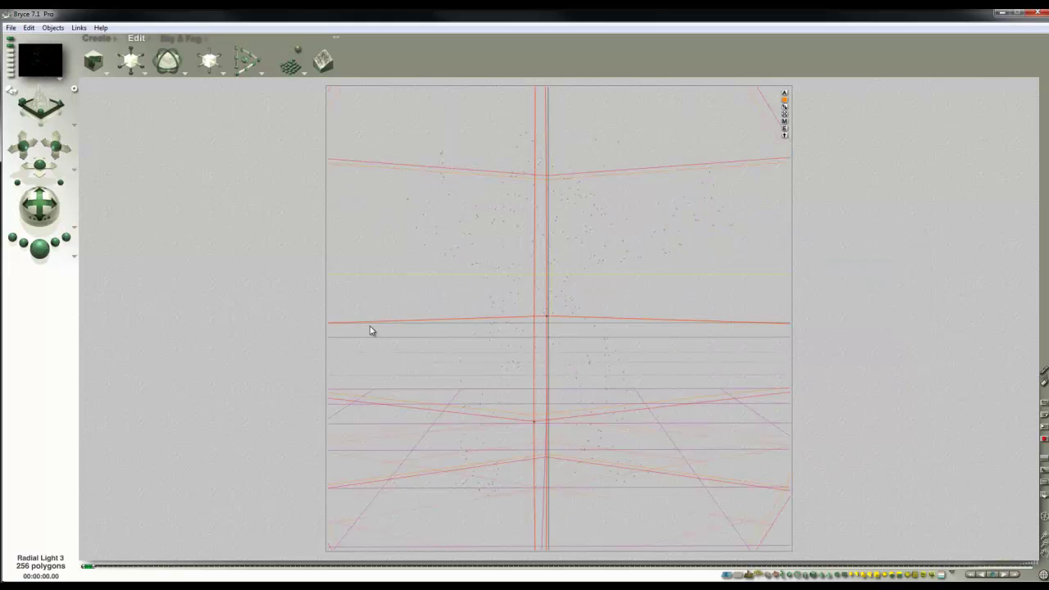
{"action": "left_click", "coordinate": [38, 249]}
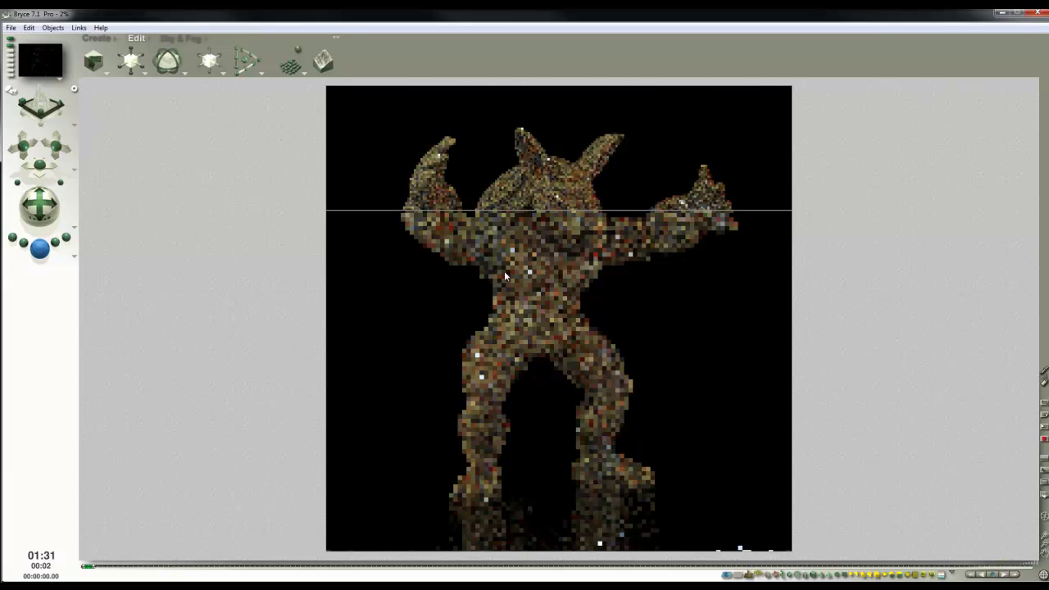
{"action": "left_click", "coordinate": [569, 277]}
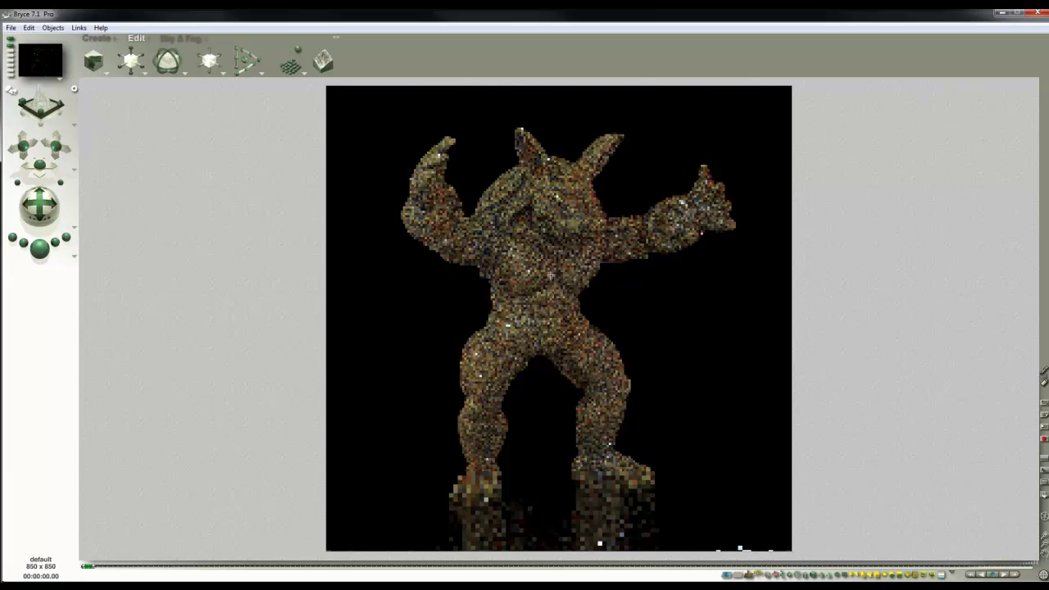
Lower the lightness of the sky's ambient color using the HLS model and test render the scene.
{"action": "left_click", "coordinate": [177, 38]}
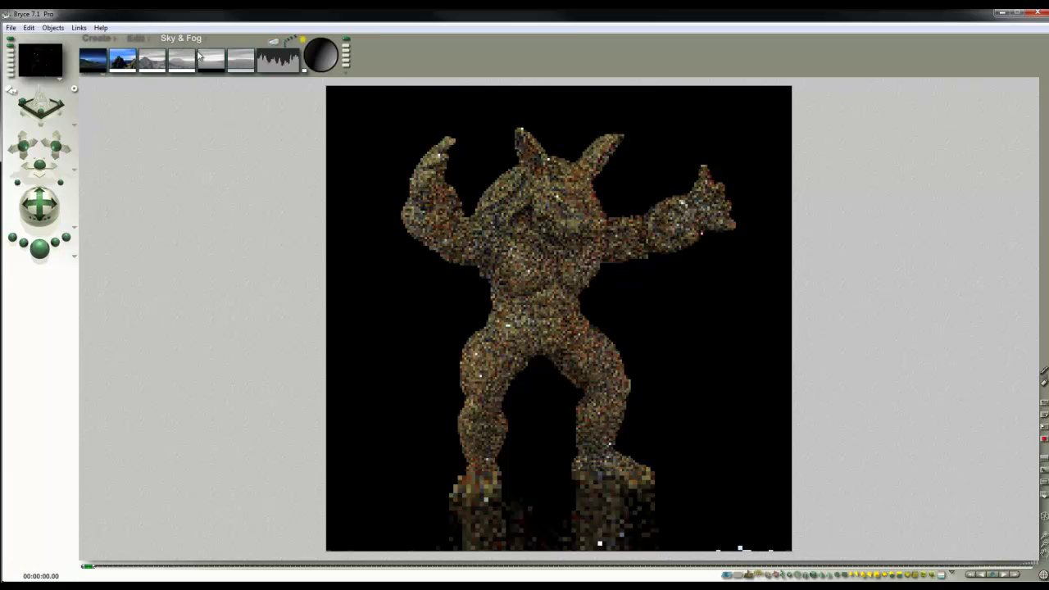
{"action": "left_click", "coordinate": [127, 73]}
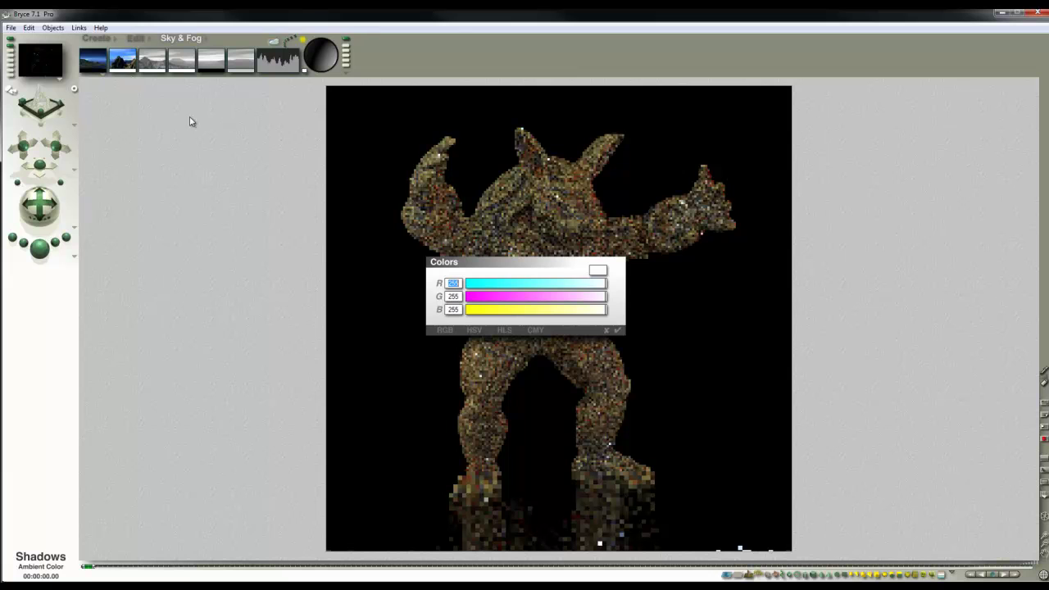
{"action": "left_click", "coordinate": [511, 331]}
{"action": "left_click_drag", "start_coordinate": [603, 301], "coordinate": [561, 300]}
{"action": "left_click", "coordinate": [618, 330]}
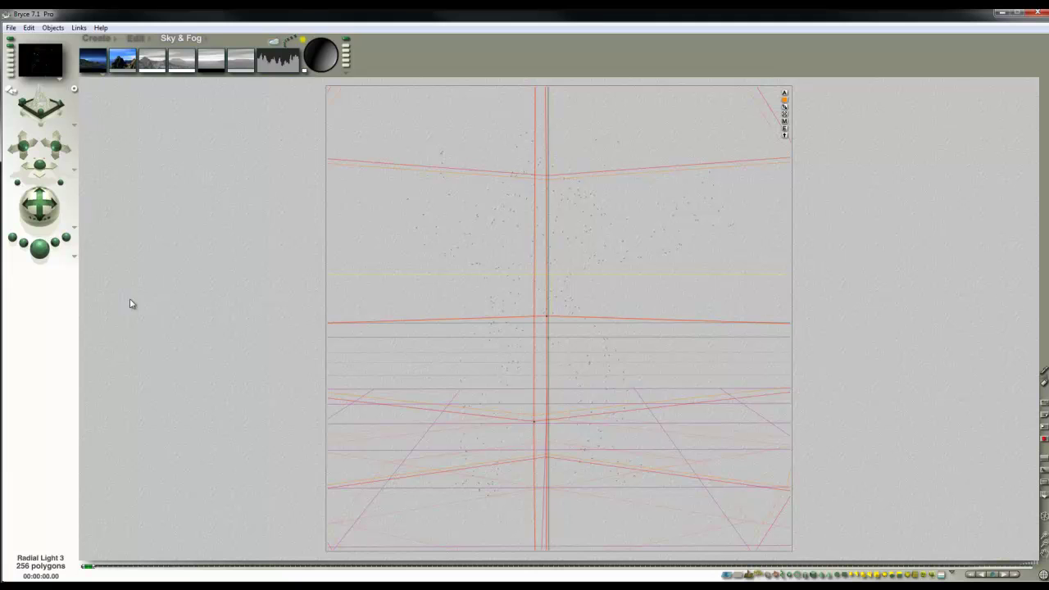
{"action": "key", "text": "ctrl+r"}
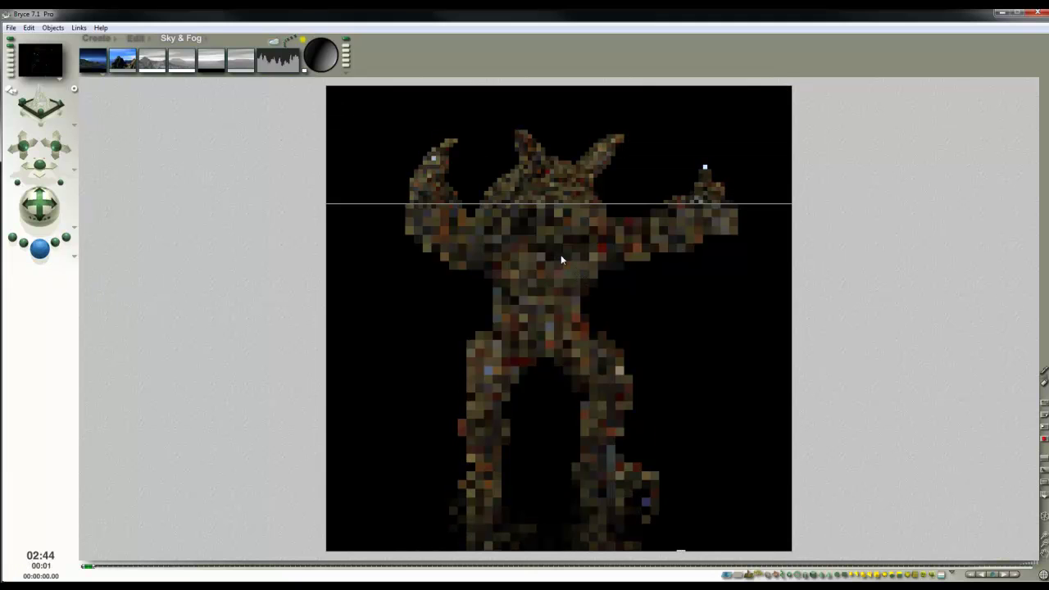
{"action": "left_click", "coordinate": [562, 262]}
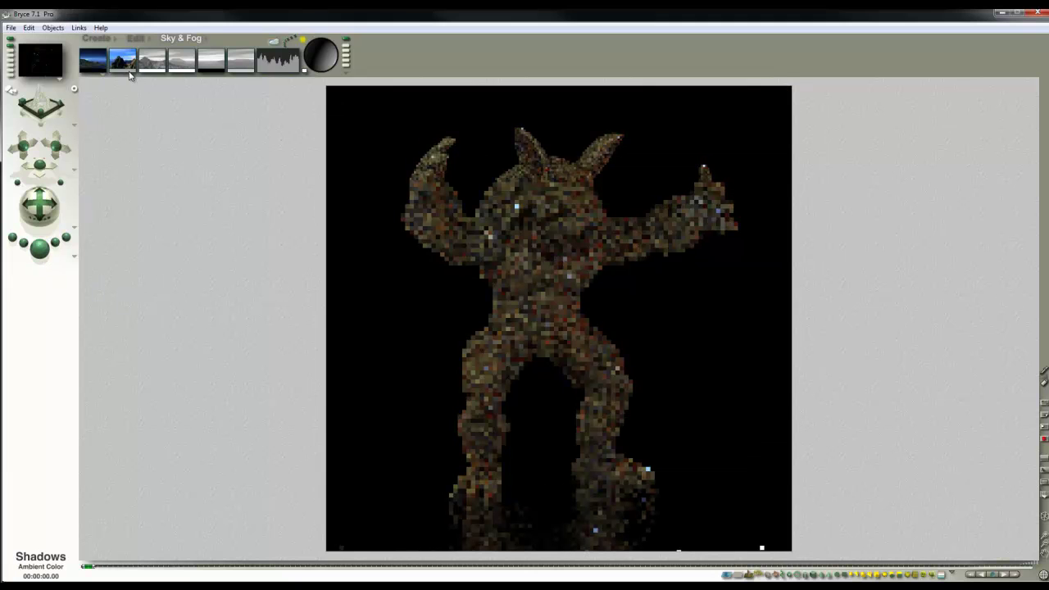
Raise the lightness of the sky's ambient color slightly and run another test render.
{"action": "left_click", "coordinate": [130, 72]}
{"action": "left_click_drag", "start_coordinate": [558, 305], "coordinate": [577, 305]}
{"action": "left_click", "coordinate": [617, 330]}
{"action": "left_click", "coordinate": [39, 246]}
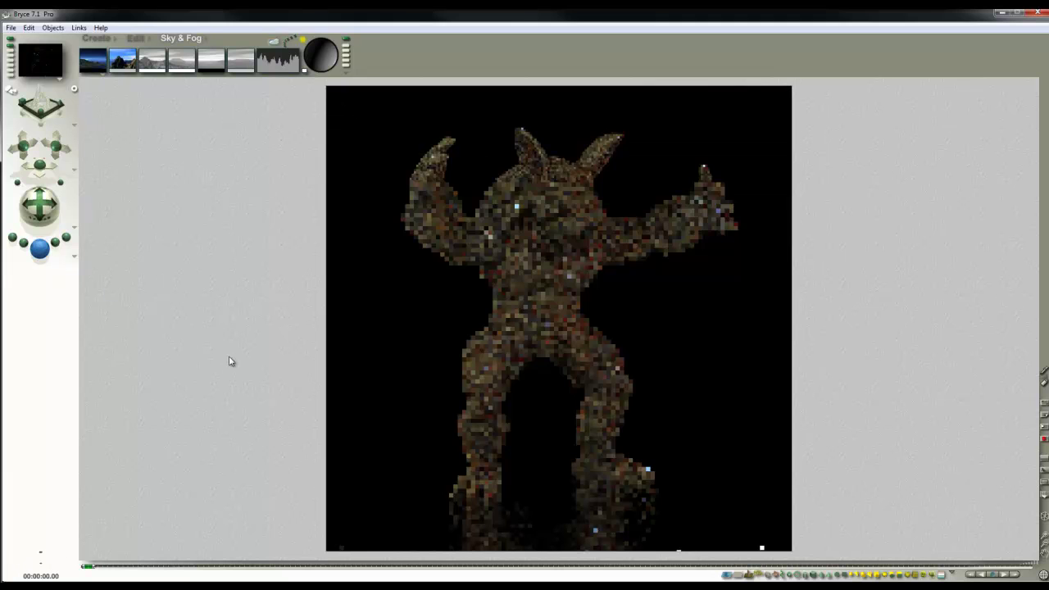
{"action": "left_click", "coordinate": [603, 302]}
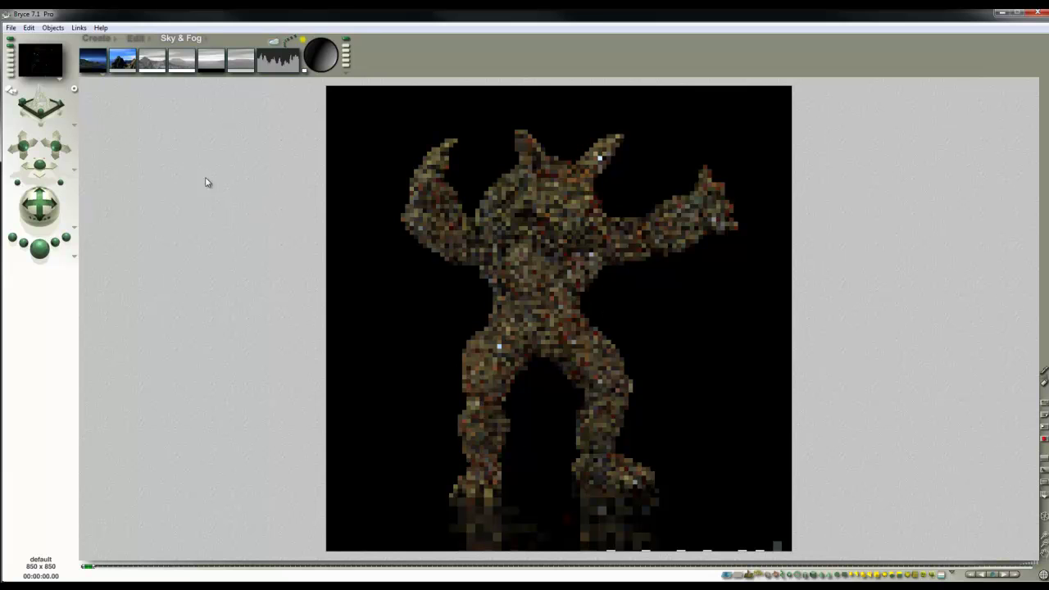
Create a new radial light and open its light settings.
{"action": "left_click", "coordinate": [97, 39]}
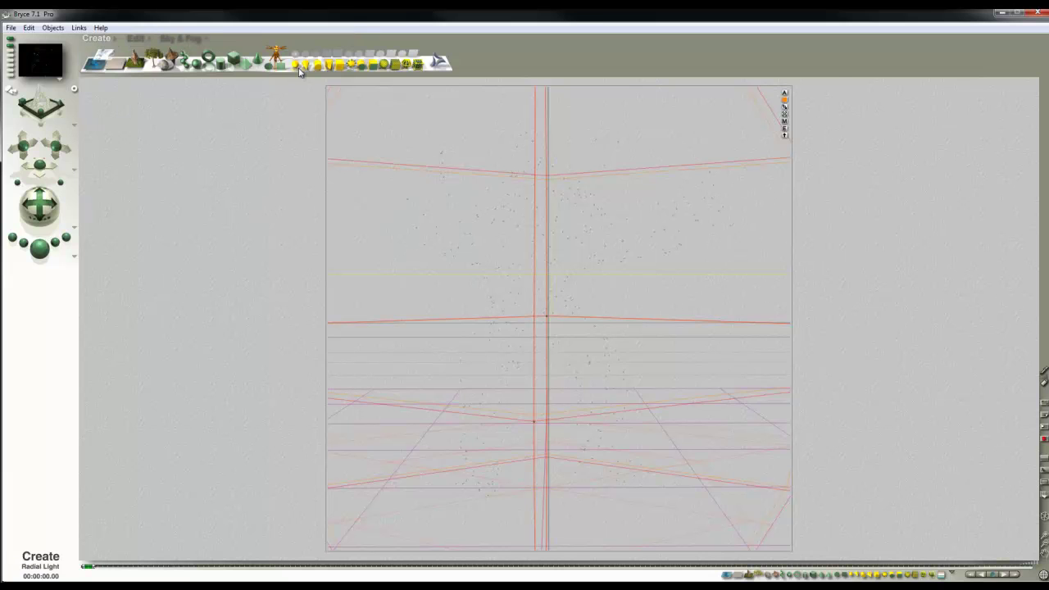
{"action": "left_click", "coordinate": [298, 68]}
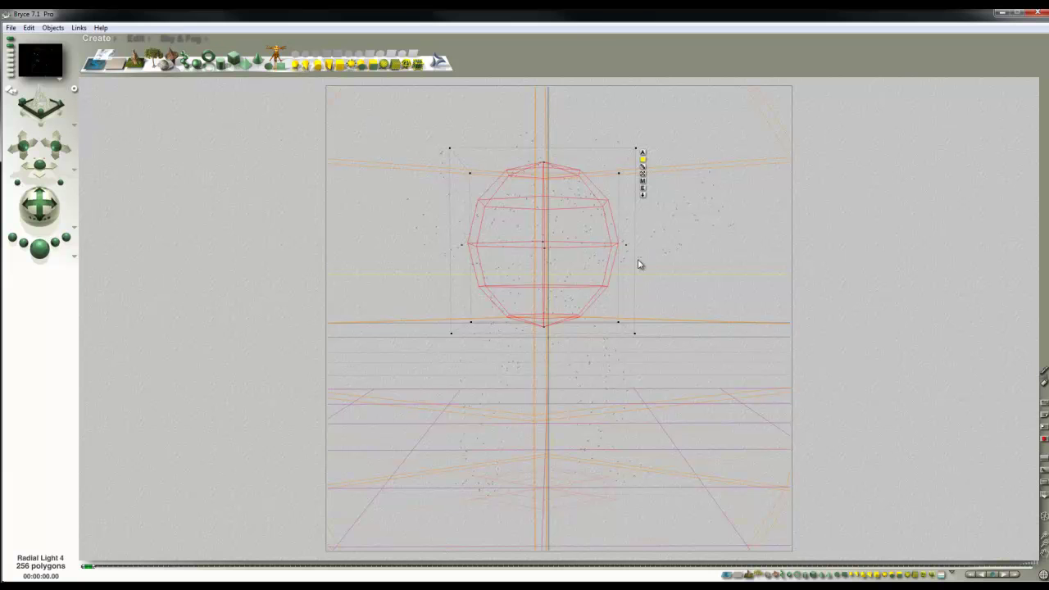
{"action": "left_click", "coordinate": [644, 192]}
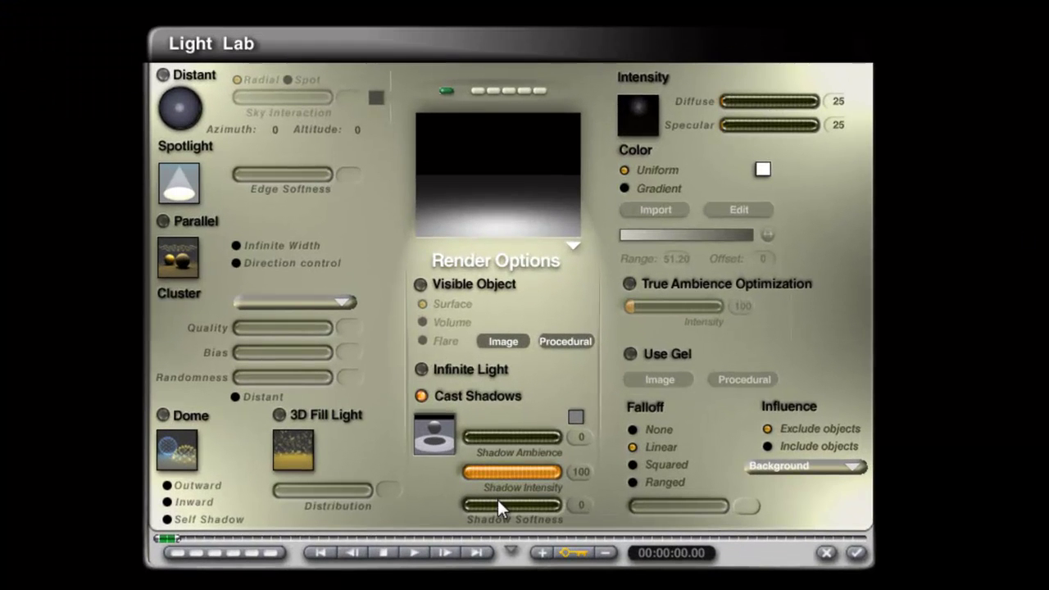
{"action": "left_click", "coordinate": [500, 507]}
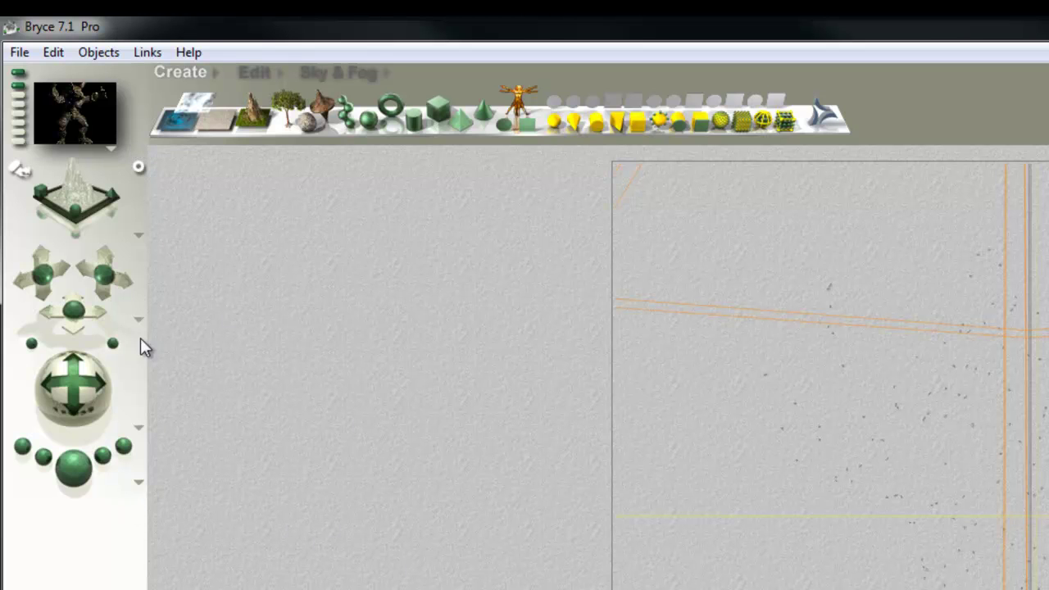
Try accurate rendering for the preview thumbnail and return it to Fast Preview.
{"action": "left_click", "coordinate": [111, 149]}
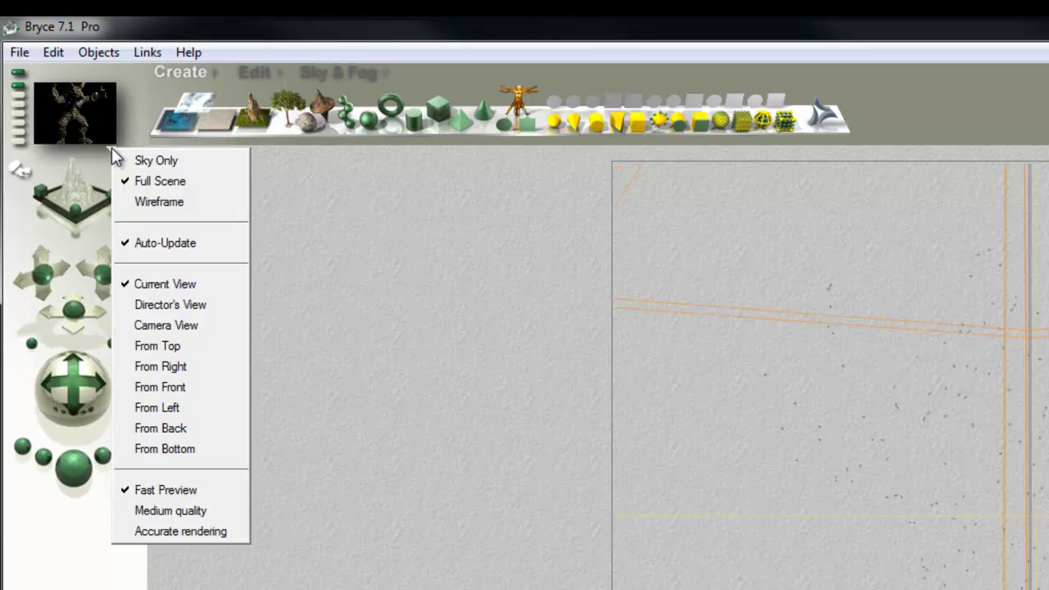
{"action": "left_click", "coordinate": [187, 528]}
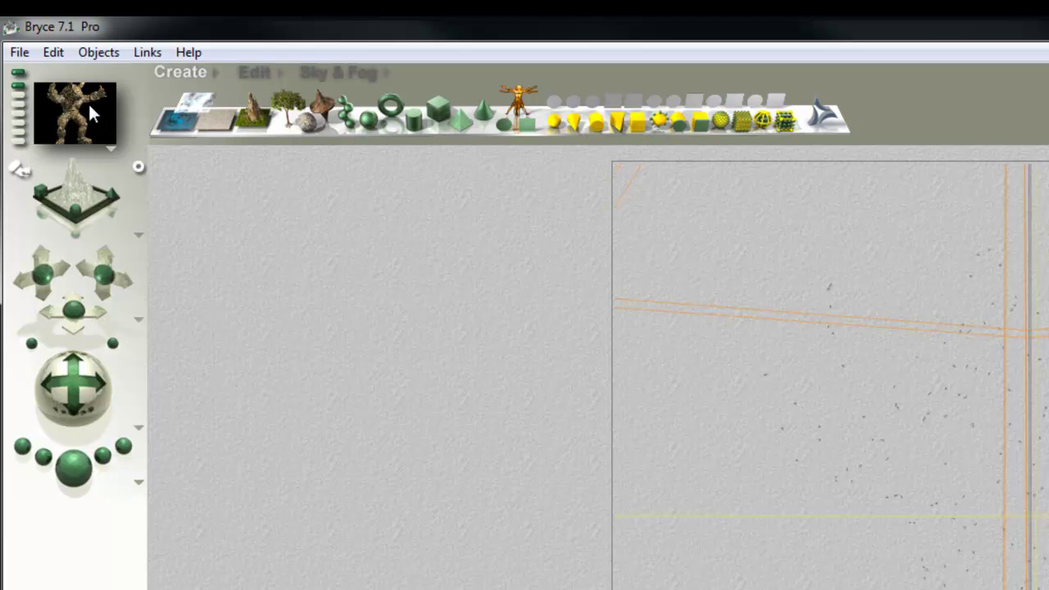
{"action": "left_click", "coordinate": [110, 150]}
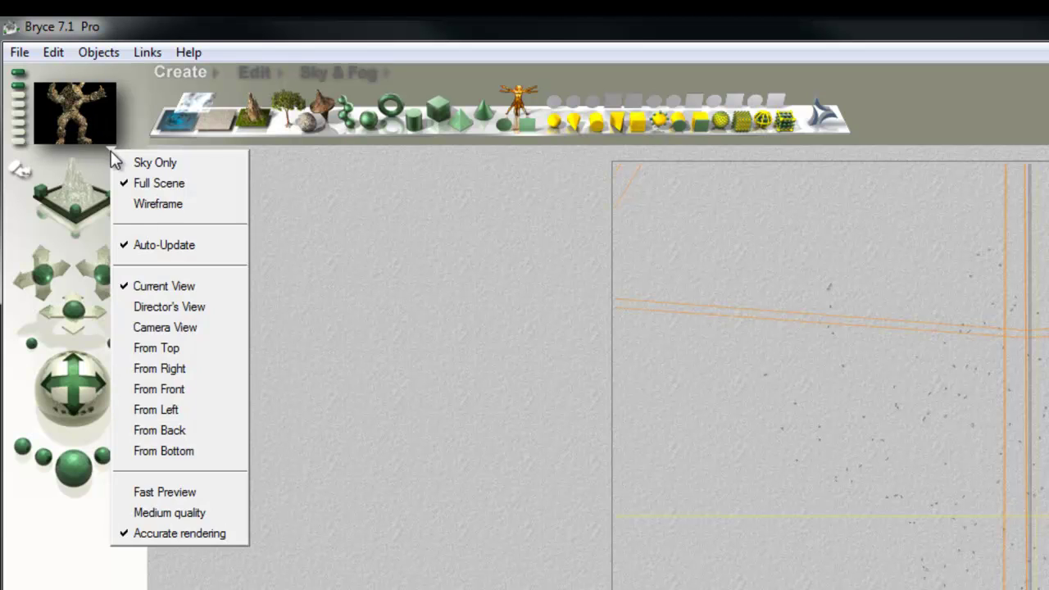
{"action": "left_click", "coordinate": [168, 492]}
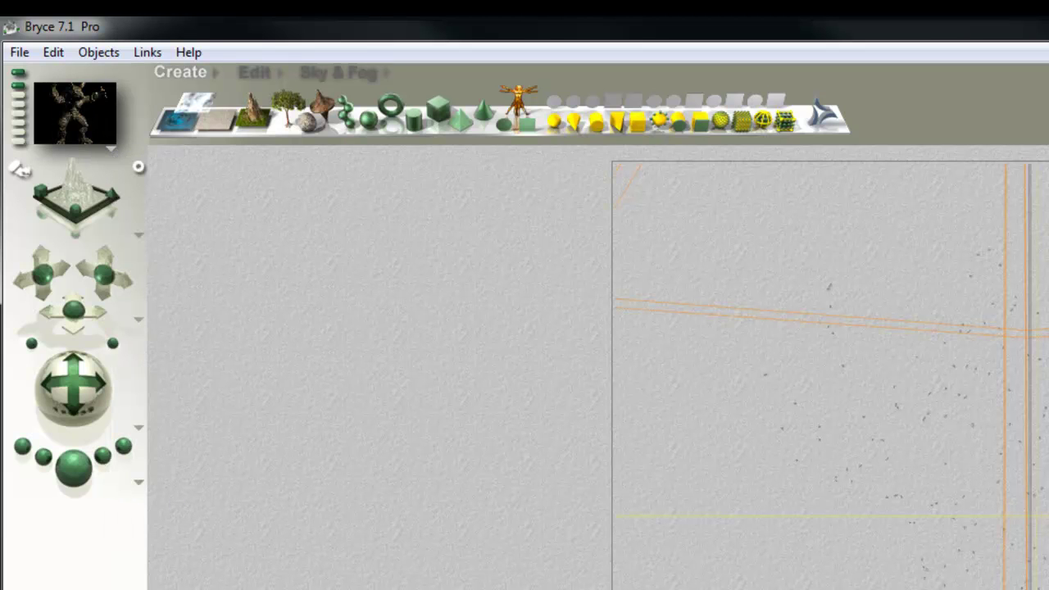
Check the light setup in the top view and test render the scene from the camera view.
{"action": "key", "text": "2"}
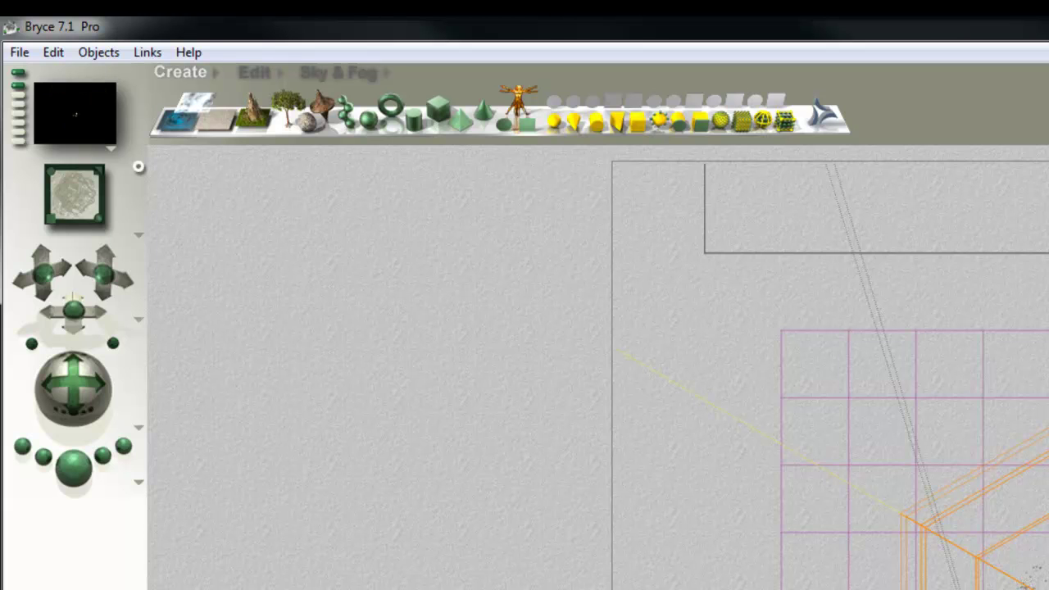
{"action": "left_click", "coordinate": [90, 196]}
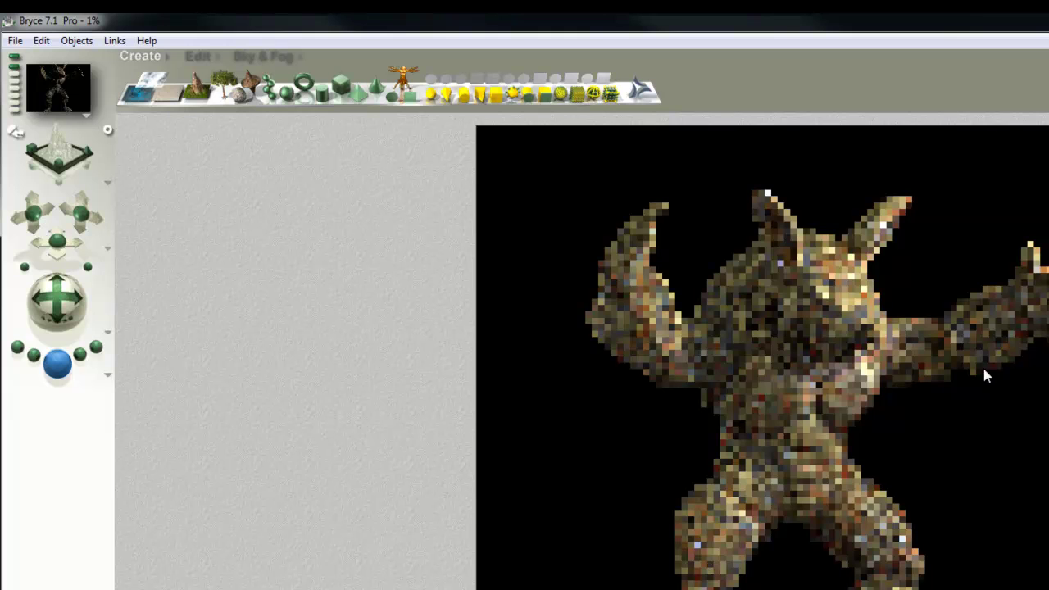
{"action": "left_click", "coordinate": [770, 423]}
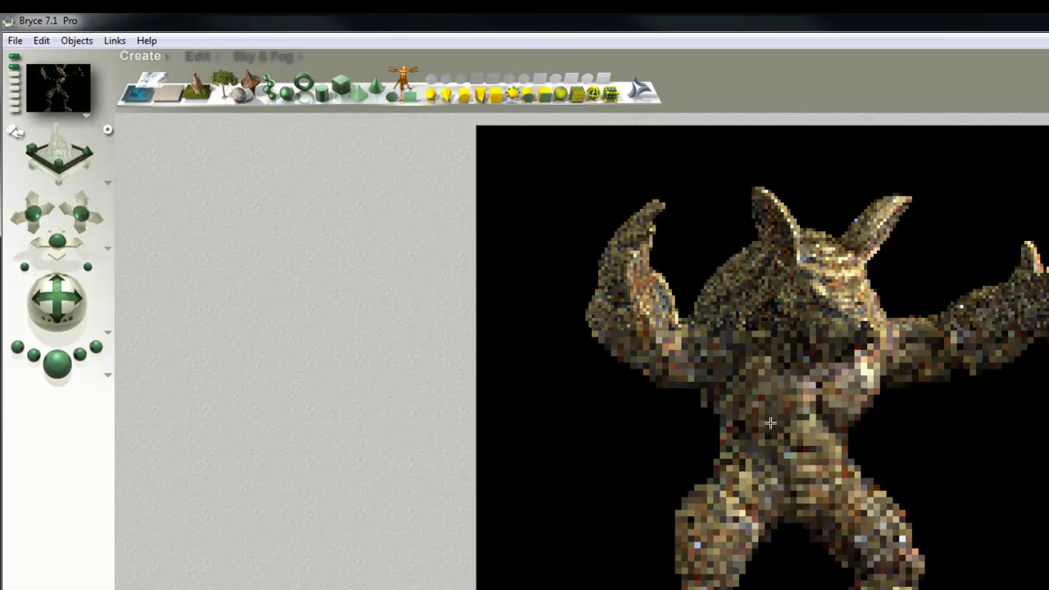
Duplicate the small radial light, move the copy to the opposite side behind the figure, and lower it.
{"action": "left_click", "coordinate": [871, 529]}
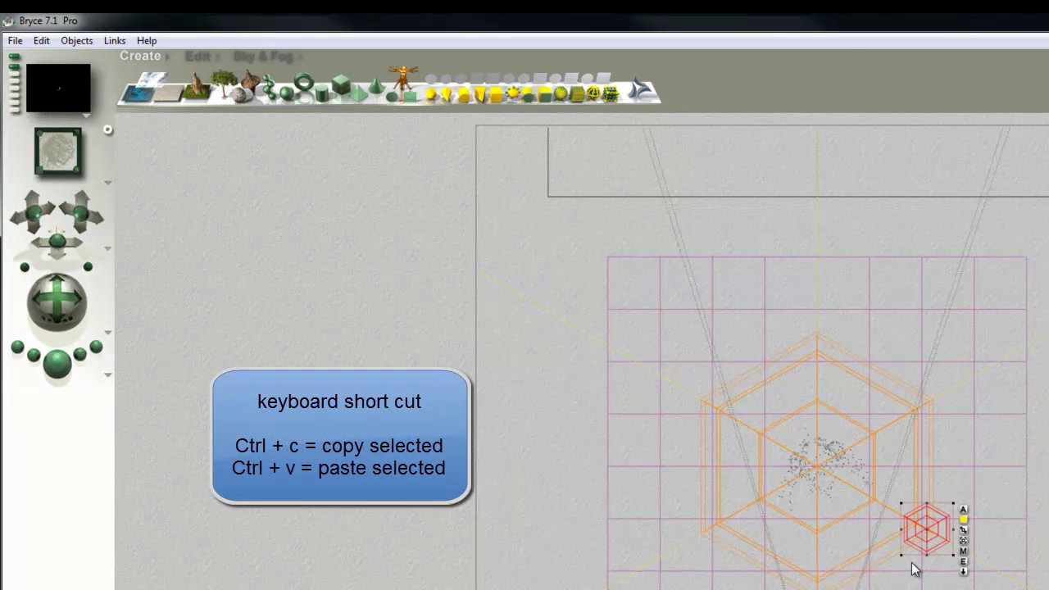
{"action": "key", "text": "ctrl+c"}
{"action": "key", "text": "ctrl+v"}
{"action": "left_click_drag", "start_coordinate": [936, 537], "coordinate": [671, 445]}
{"action": "key", "text": "3"}
{"action": "left_click_drag", "start_coordinate": [850, 359], "coordinate": [858, 434]}
{"action": "key", "text": "1"}
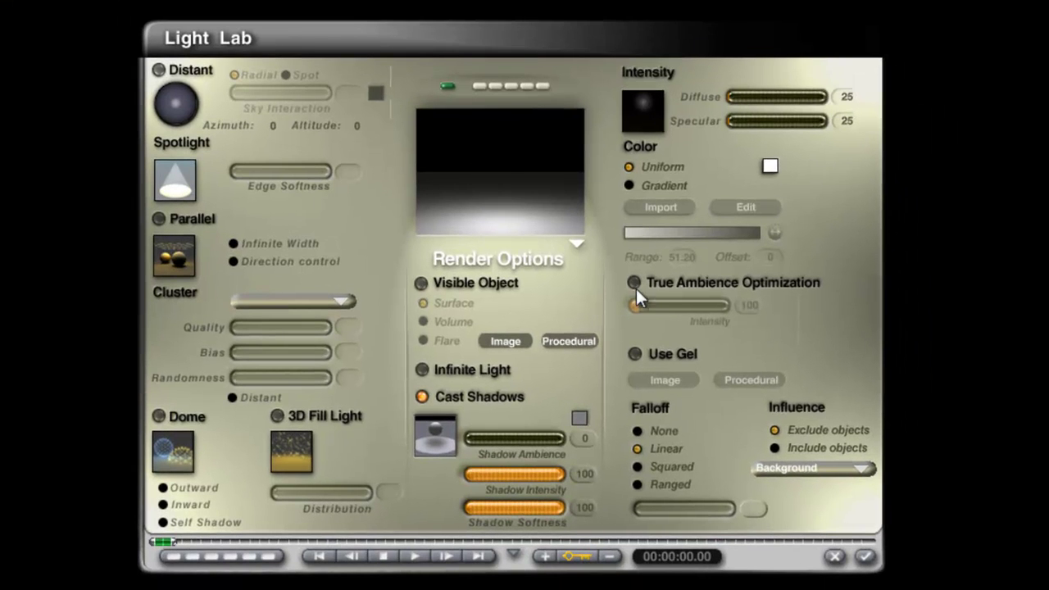
Set the copied radial light's falloff to None and its uniform color to light blue.
{"action": "left_click", "coordinate": [638, 432]}
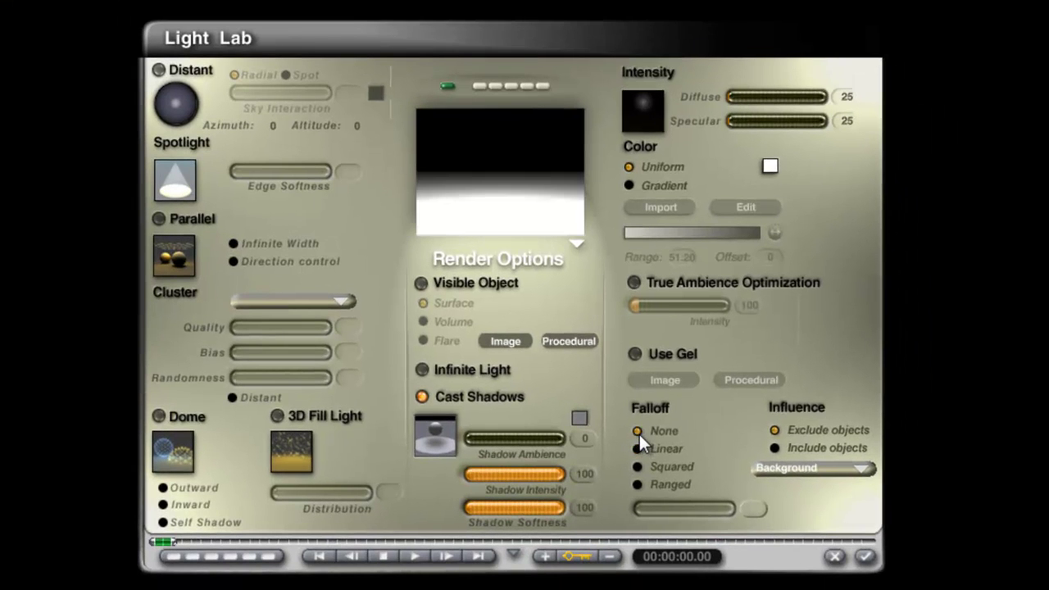
{"action": "left_click", "coordinate": [770, 167]}
{"action": "left_click", "coordinate": [841, 178]}
{"action": "left_click", "coordinate": [844, 180]}
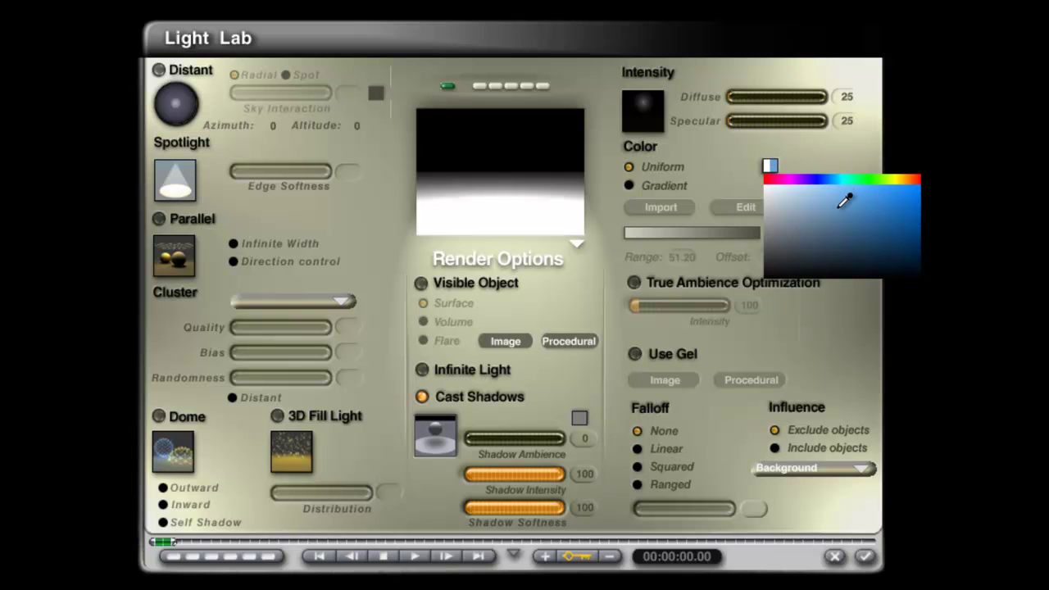
{"action": "left_click", "coordinate": [845, 203]}
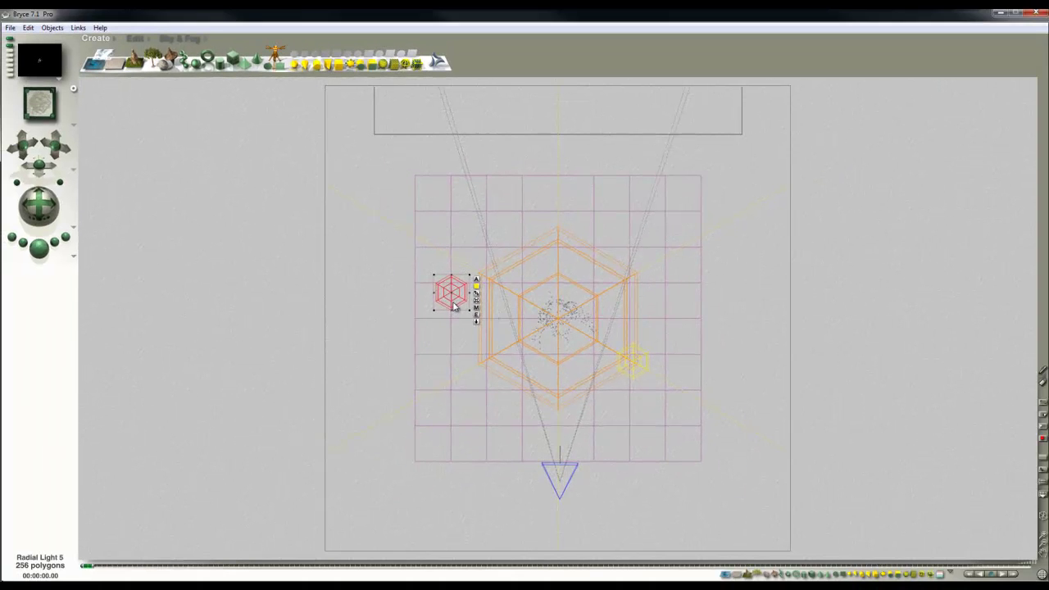
Move Radial Light 5 slightly farther back and test render the figure, refining the ear and chest areas.
{"action": "left_click_drag", "start_coordinate": [453, 305], "coordinate": [447, 285]}
{"action": "key", "text": "1"}
{"action": "left_click", "coordinate": [38, 248]}
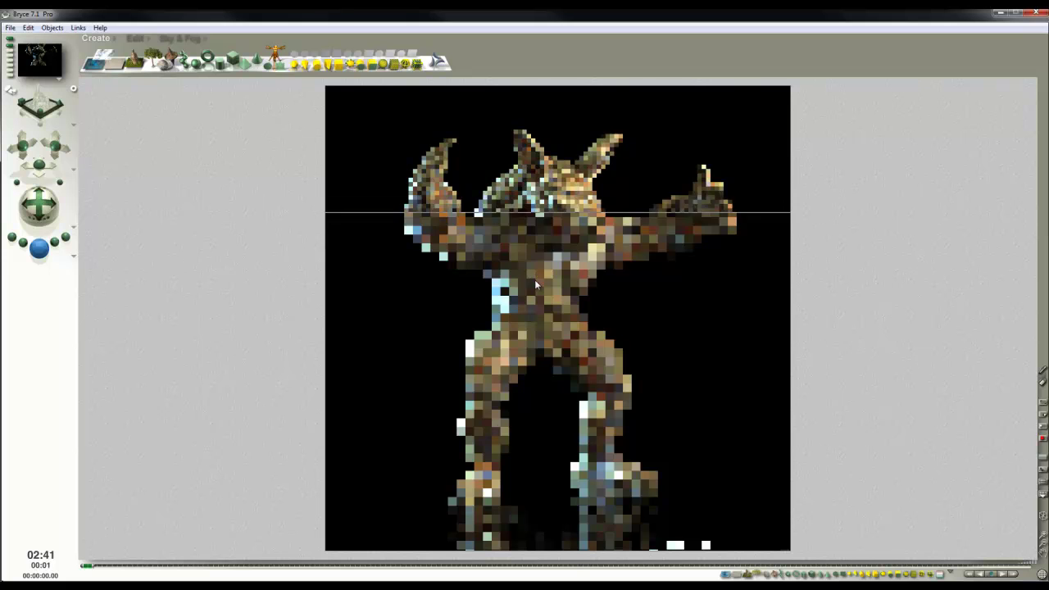
{"action": "left_click_drag", "start_coordinate": [502, 127], "coordinate": [557, 188]}
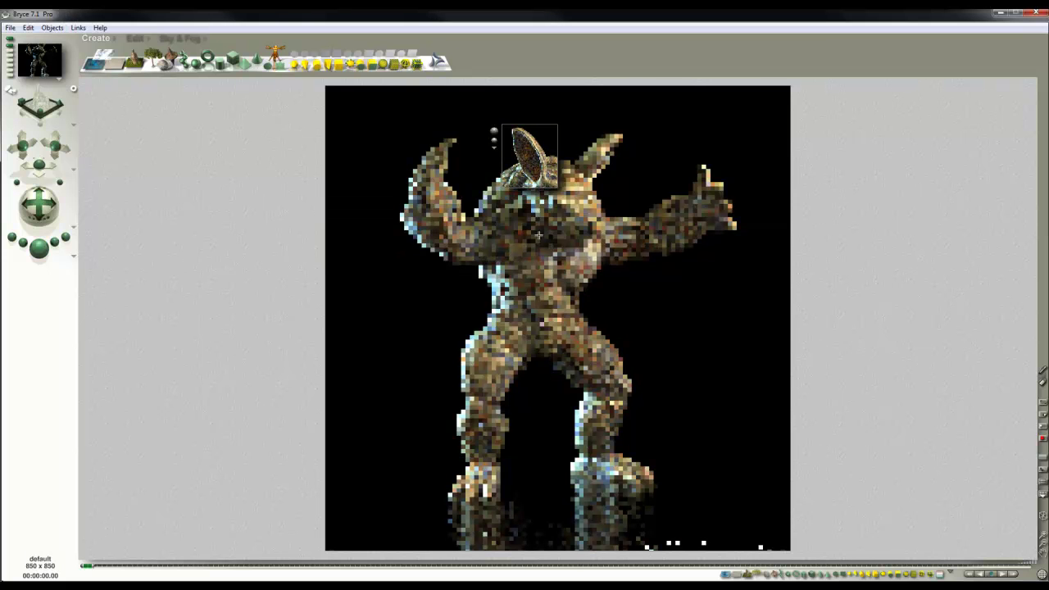
{"action": "left_click_drag", "start_coordinate": [558, 241], "coordinate": [629, 284]}
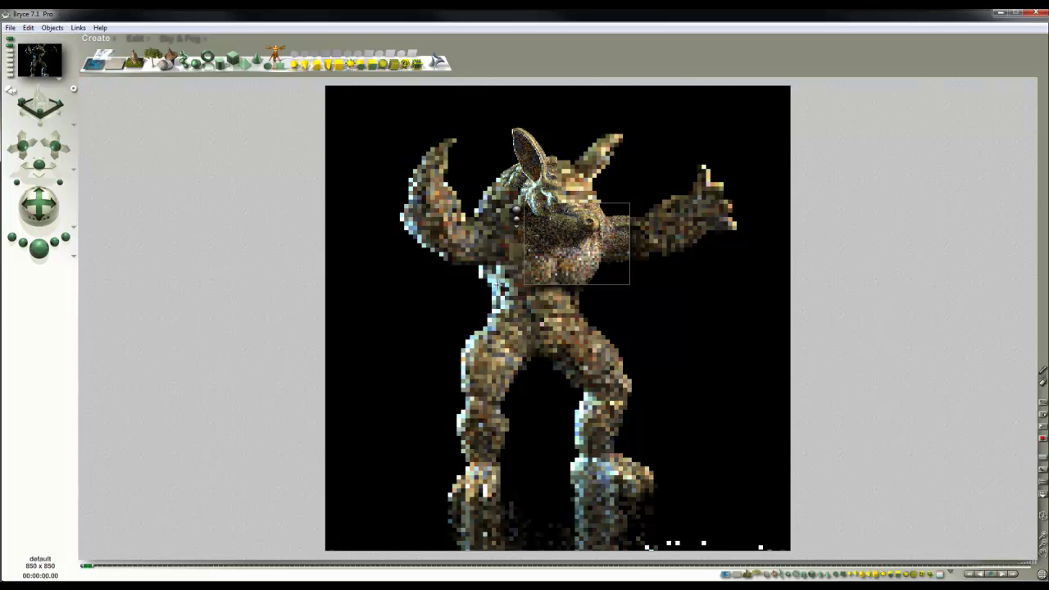
{"action": "left_click", "coordinate": [528, 353]}
Select the Armadillo among the overlapping objects and rotate it slightly around the Y axis.
{"action": "left_click", "coordinate": [560, 329], "text": "ctrl"}
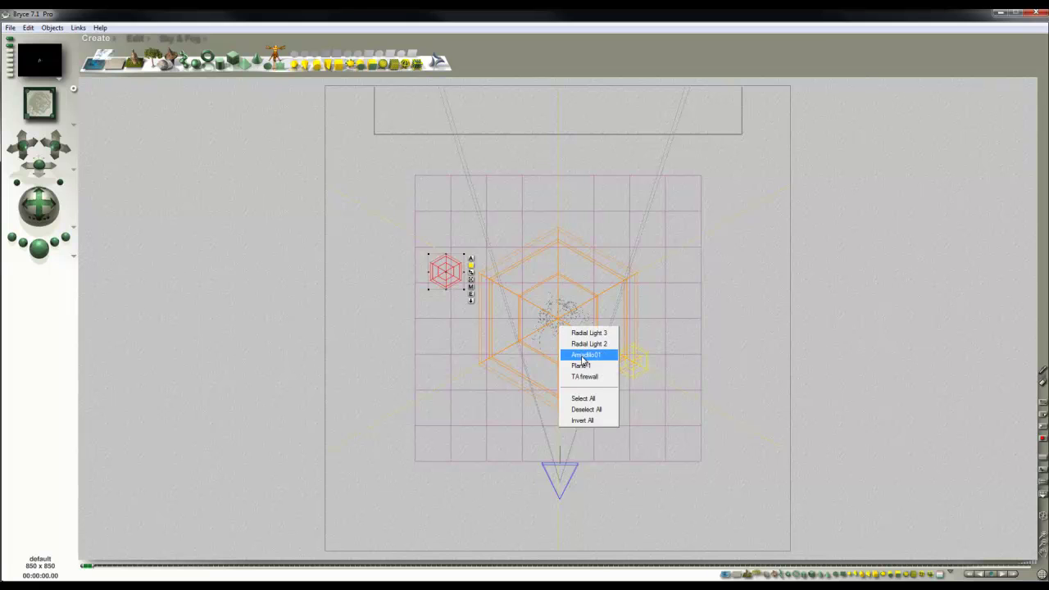
{"action": "left_click", "coordinate": [585, 357]}
{"action": "left_click", "coordinate": [136, 38]}
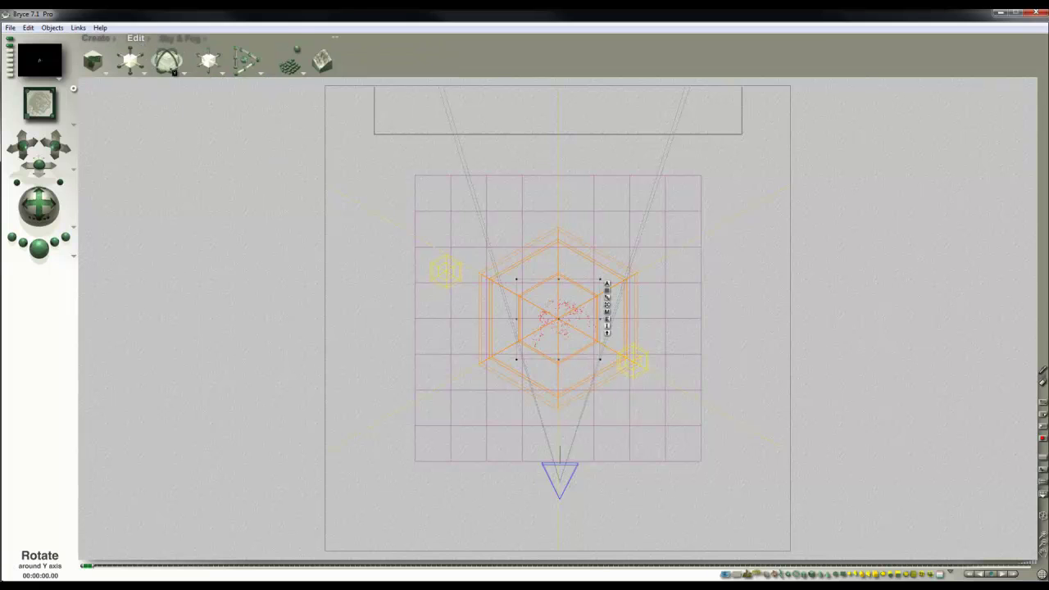
{"action": "left_click_drag", "start_coordinate": [172, 68], "coordinate": [169, 69]}
{"action": "key", "text": "1"}
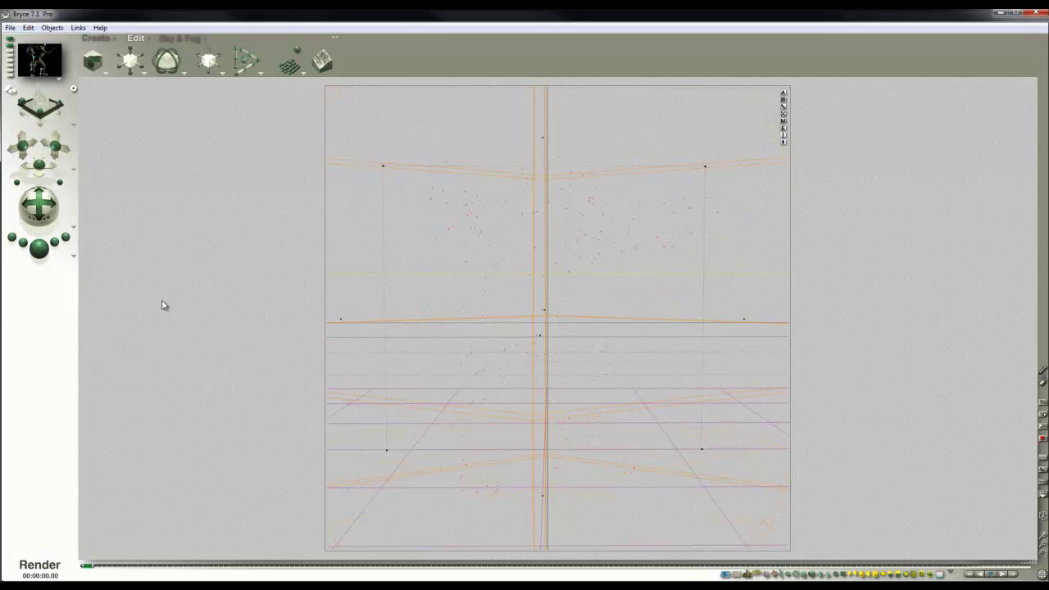
Test render the rotated figure and adjust the camera framing slightly with the trackball.
{"action": "left_click", "coordinate": [39, 249]}
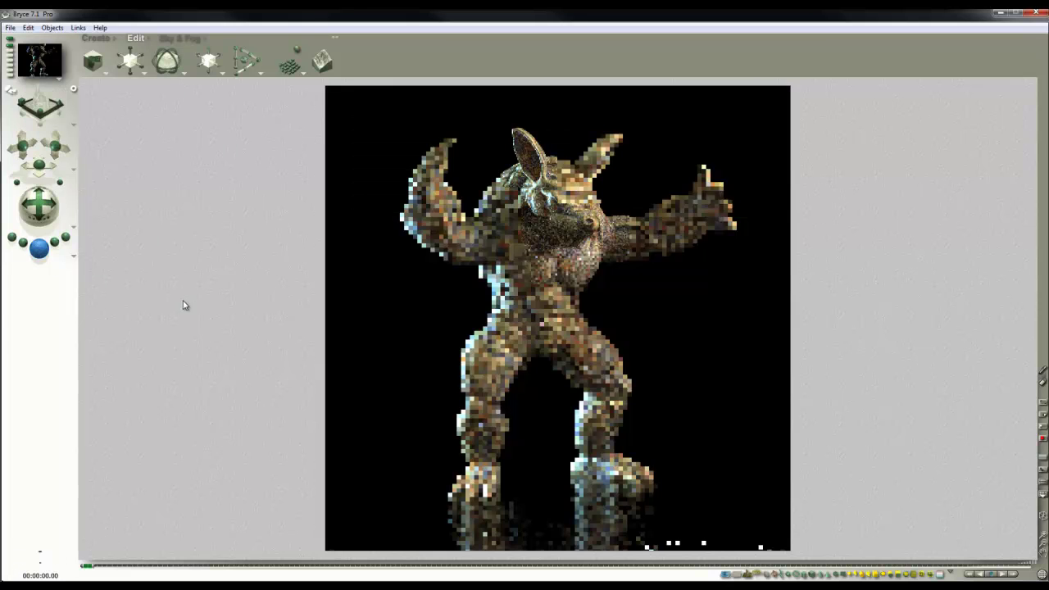
{"action": "left_click", "coordinate": [601, 265]}
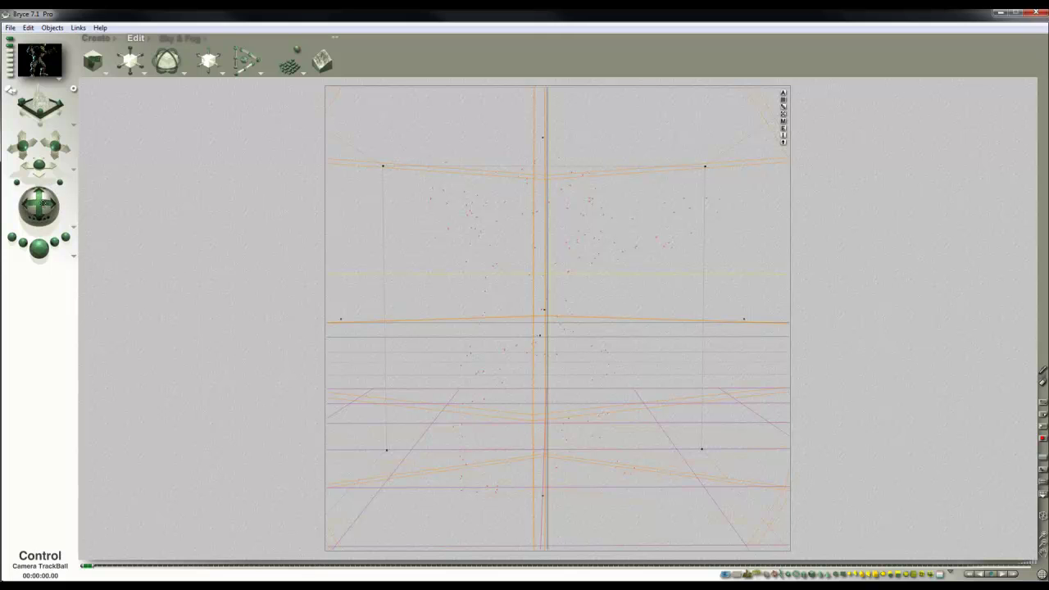
{"action": "left_click_drag", "start_coordinate": [43, 203], "coordinate": [96, 241]}
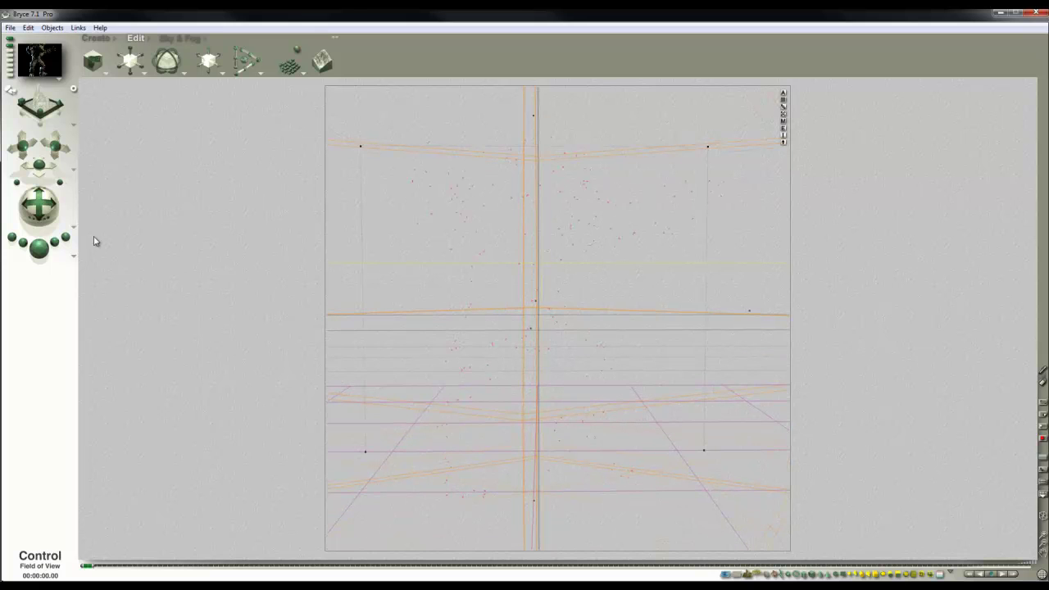
Create a sphere, scale it down to a small marker, and confirm its object attributes.
{"action": "left_click", "coordinate": [97, 39]}
{"action": "left_click", "coordinate": [198, 65]}
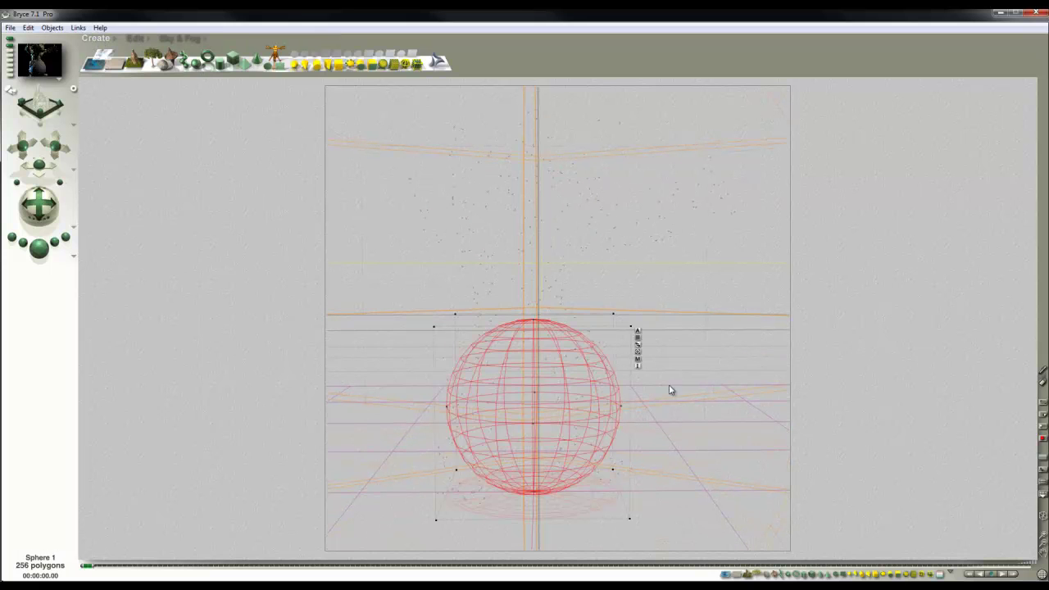
{"action": "key", "text": "3"}
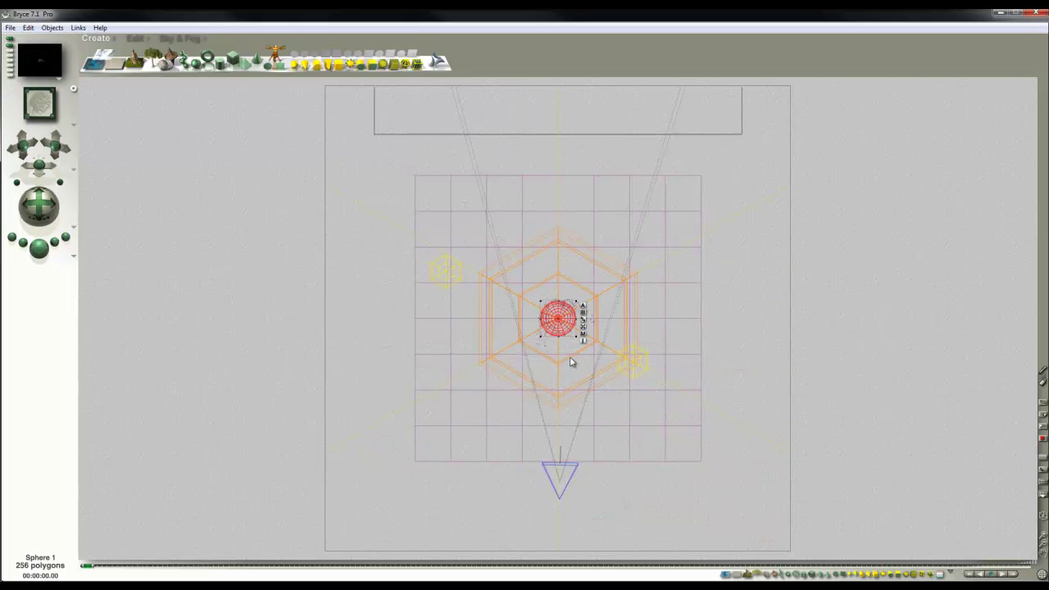
{"action": "left_click", "coordinate": [136, 38]}
{"action": "left_click_drag", "start_coordinate": [131, 62], "coordinate": [136, 65]}
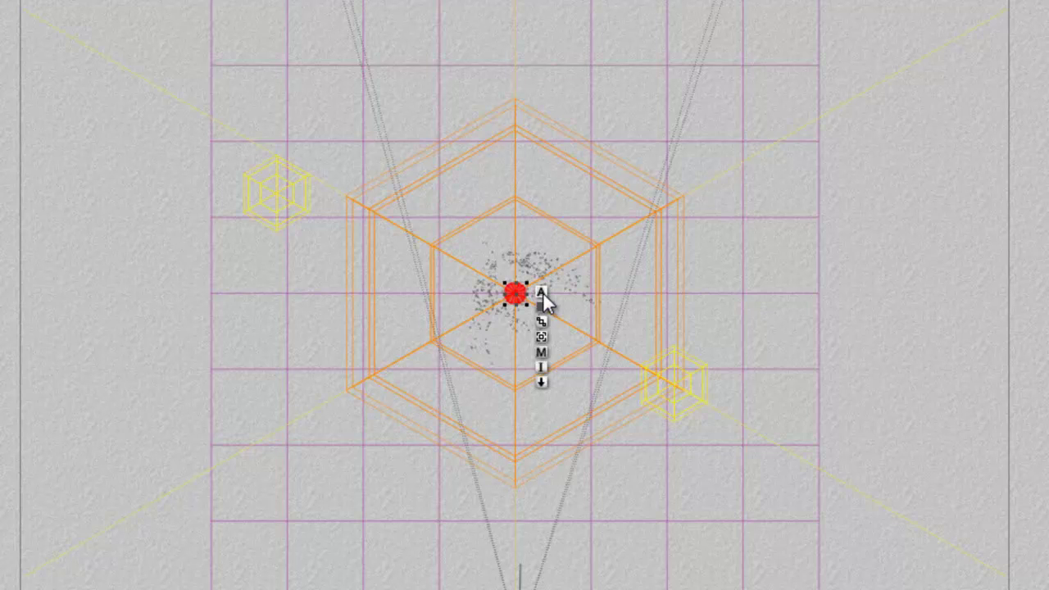
{"action": "left_click", "coordinate": [571, 320]}
{"action": "left_click", "coordinate": [692, 419]}
{"action": "key", "text": "Return"}
Position the small sphere near the Armadillo's snout using the top and side views.
{"action": "key", "text": "plus"}
{"action": "key", "text": "plus"}
{"action": "key", "text": "plus"}
{"action": "key", "text": "plus"}
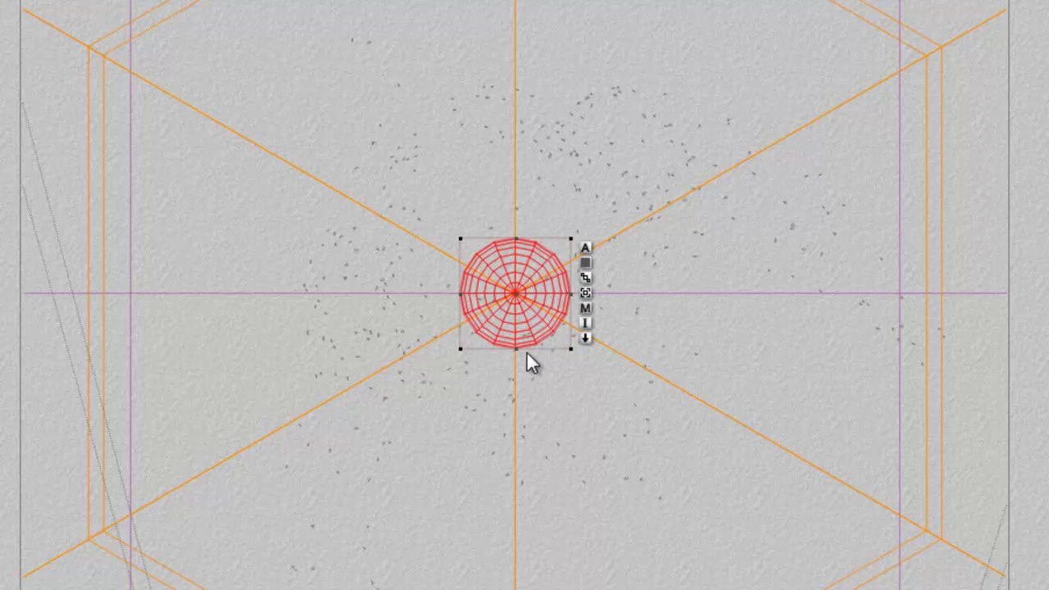
{"action": "left_click_drag", "start_coordinate": [534, 313], "coordinate": [619, 444]}
{"action": "key", "text": "3"}
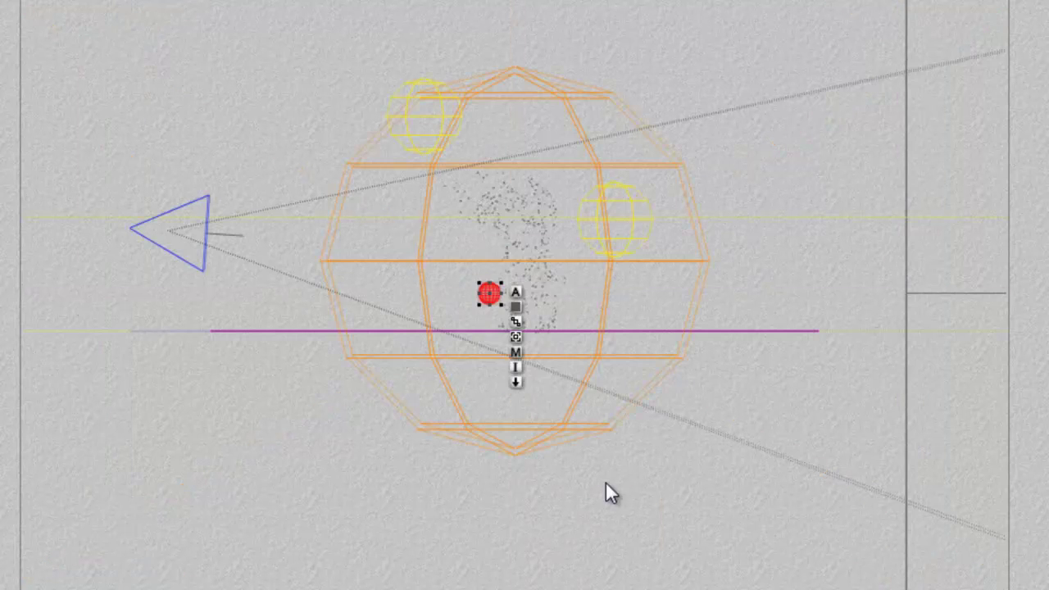
{"action": "left_click_drag", "start_coordinate": [492, 299], "coordinate": [483, 208]}
{"action": "key", "text": "1"}
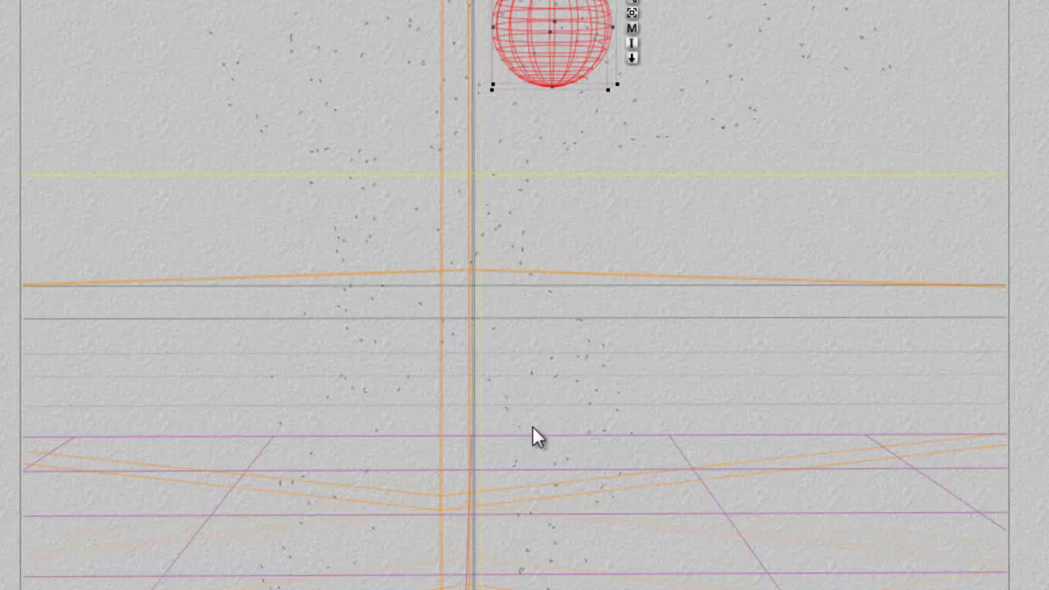
{"action": "key", "text": "2"}
{"action": "left_click_drag", "start_coordinate": [626, 479], "coordinate": [634, 464]}
{"action": "key", "text": "1"}
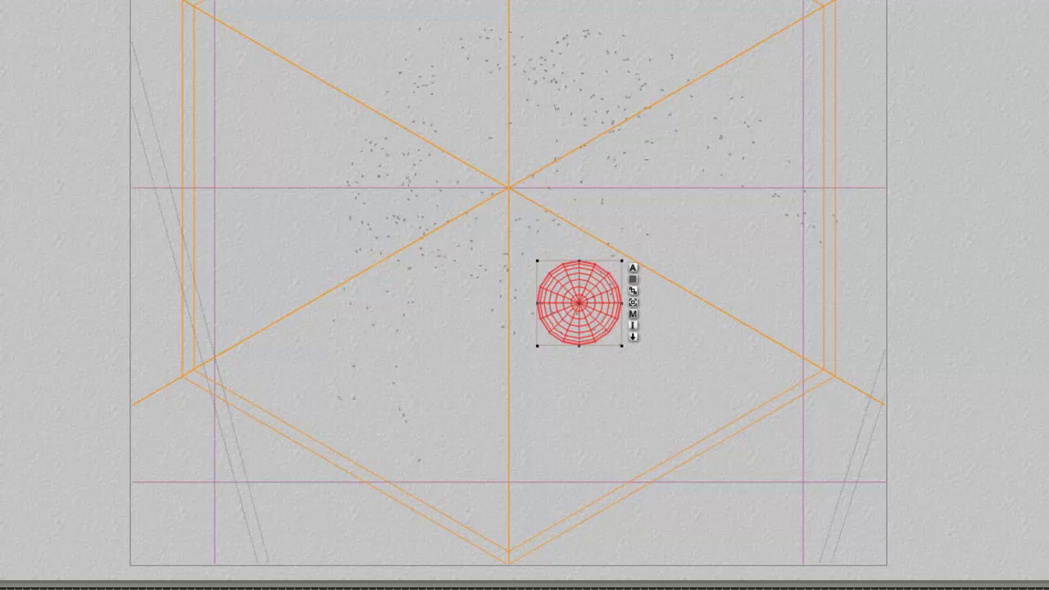
Set the depth of field lens radius to 0.08 and spot render the figure's raised hand.
{"action": "left_click", "coordinate": [262, 217]}
{"action": "key", "text": "BackSpace"}
{"action": "key", "text": "BackSpace"}
{"action": "type", "text": "08"}
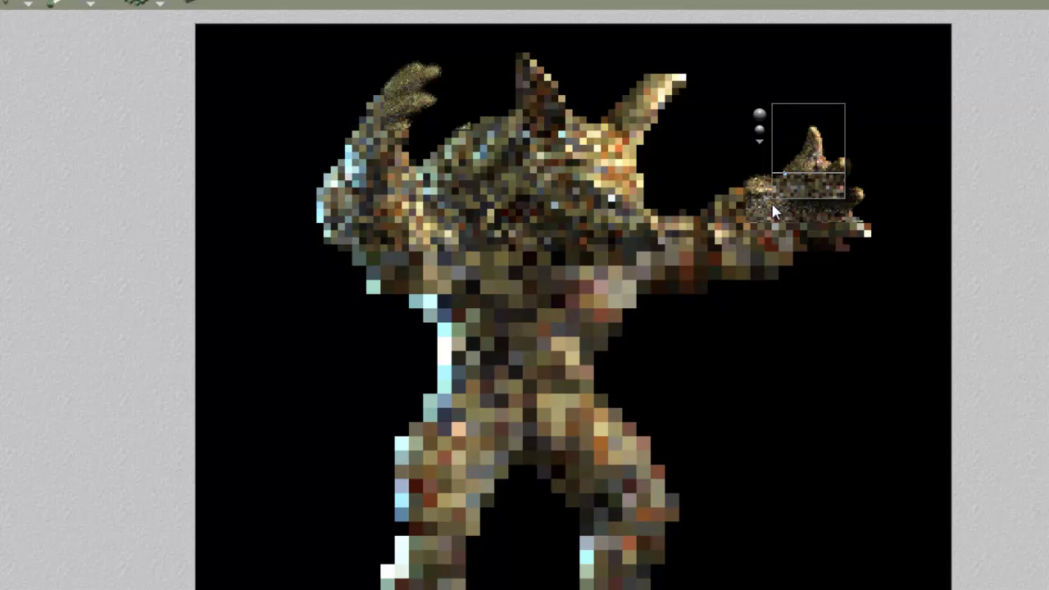
{"action": "left_click_drag", "start_coordinate": [451, 119], "coordinate": [387, 65]}
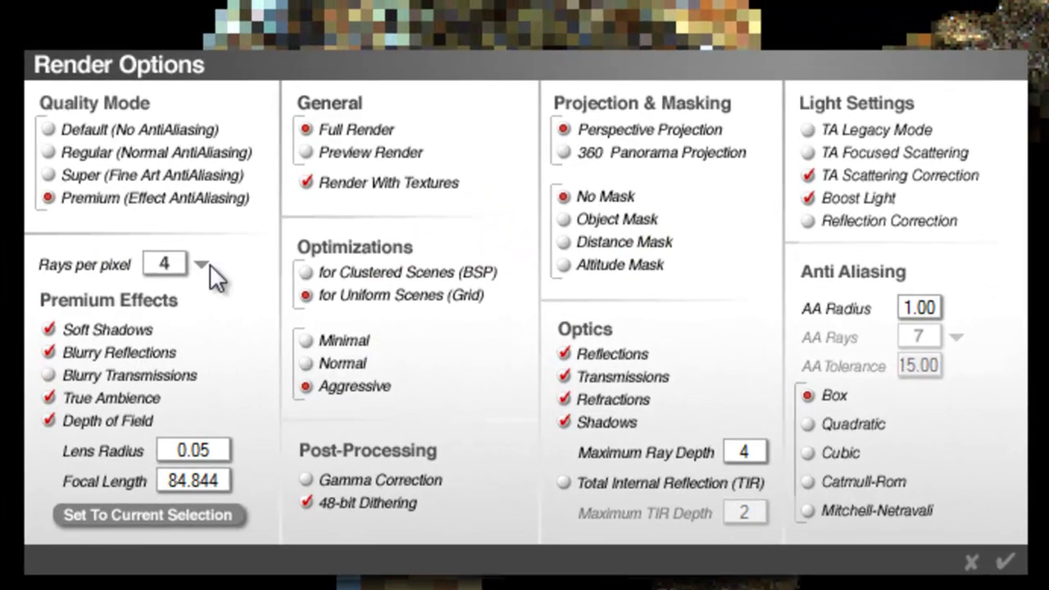
Choose a higher rays-per-pixel setting for the premium render and apply the render options.
{"action": "left_click", "coordinate": [261, 404]}
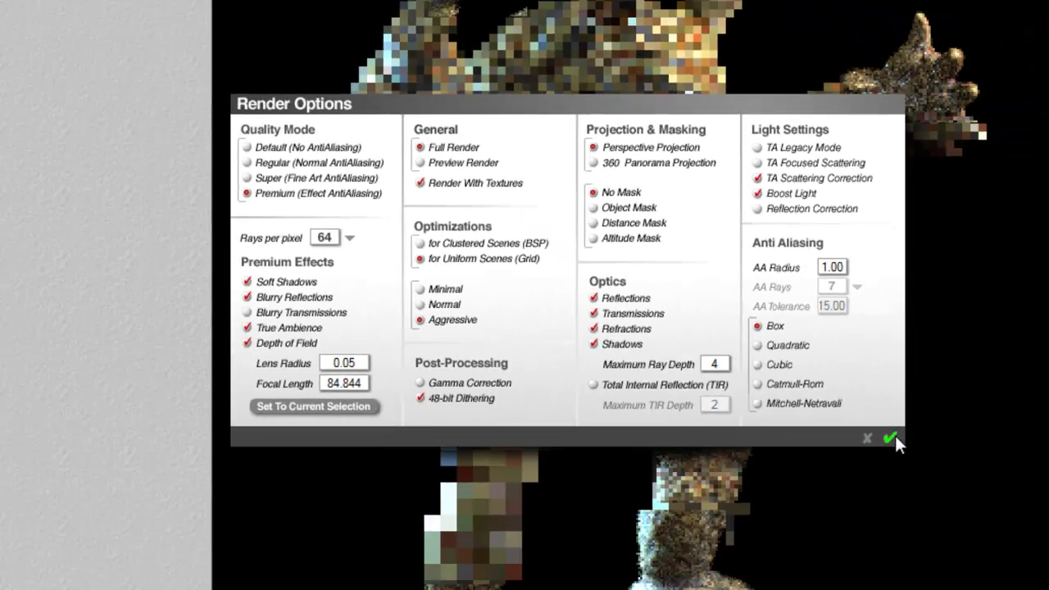
{"action": "left_click", "coordinate": [1002, 559]}
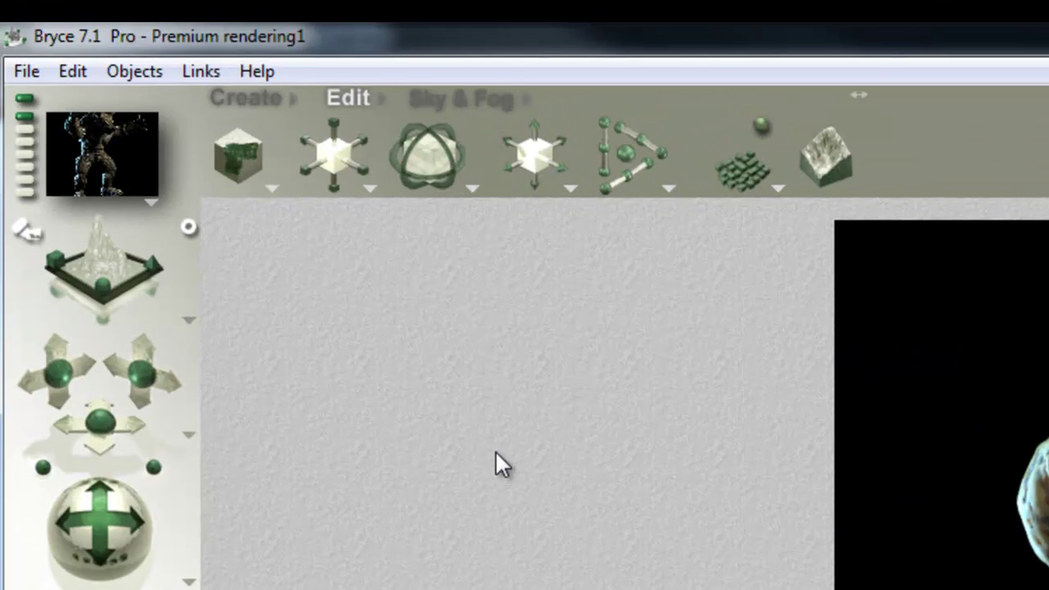
Export the rendered image as Premium rendering1.hdr at 96 bits per pixel, checking the TIFF format options first.
{"action": "left_click", "coordinate": [19, 71]}
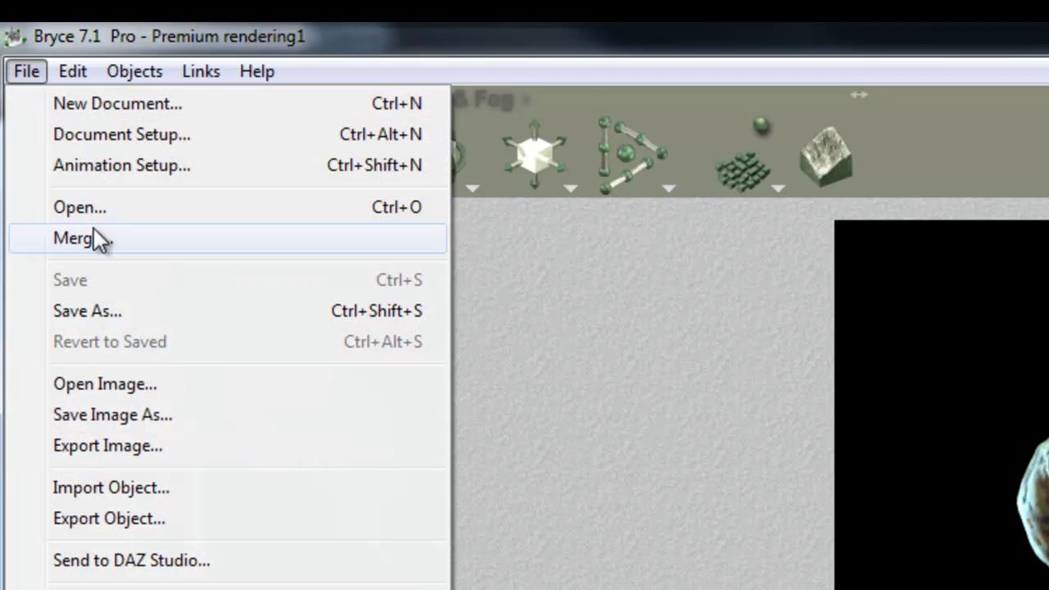
{"action": "left_click", "coordinate": [115, 444]}
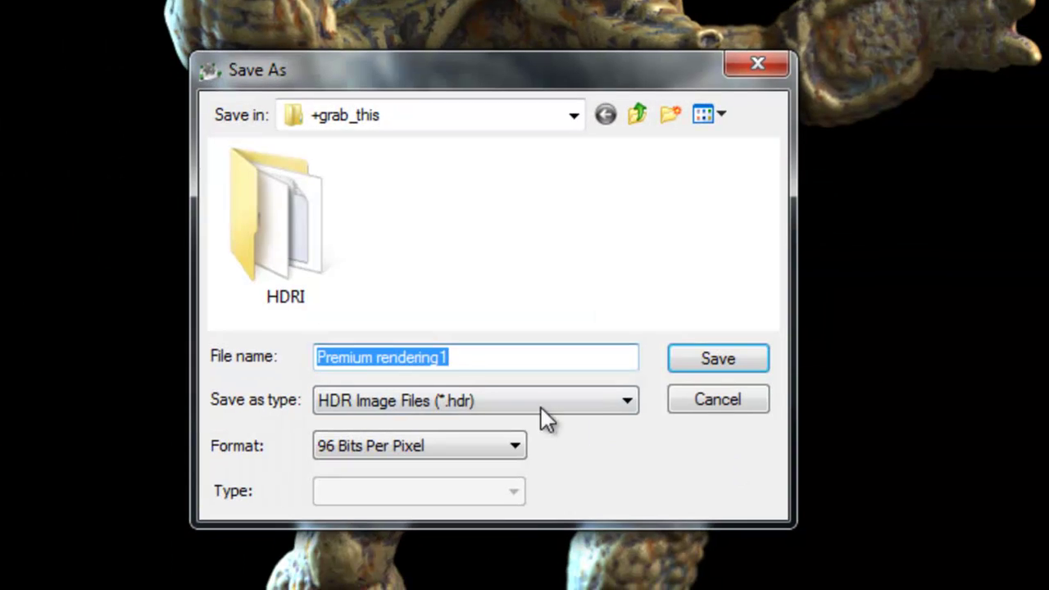
{"action": "left_click", "coordinate": [629, 400]}
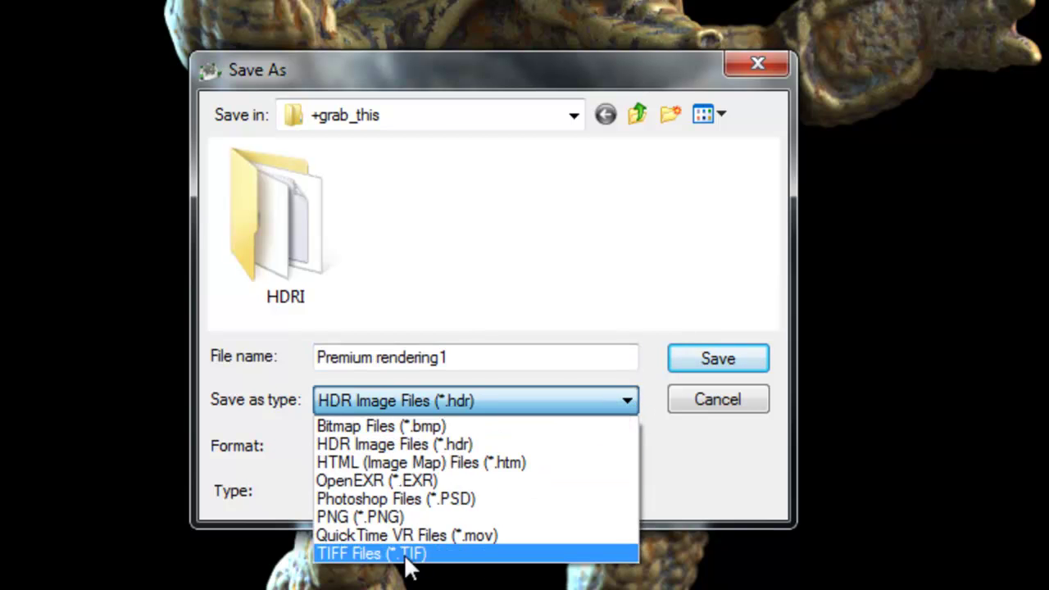
{"action": "left_click", "coordinate": [405, 554]}
{"action": "left_click", "coordinate": [487, 449]}
{"action": "left_click", "coordinate": [371, 490]}
{"action": "left_click", "coordinate": [631, 399]}
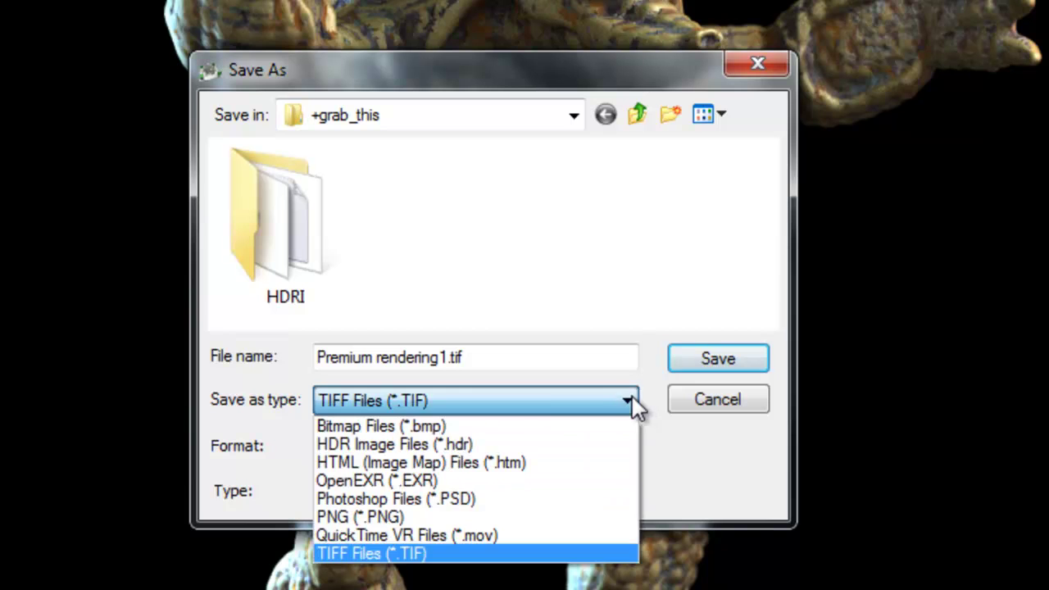
{"action": "left_click", "coordinate": [521, 440]}
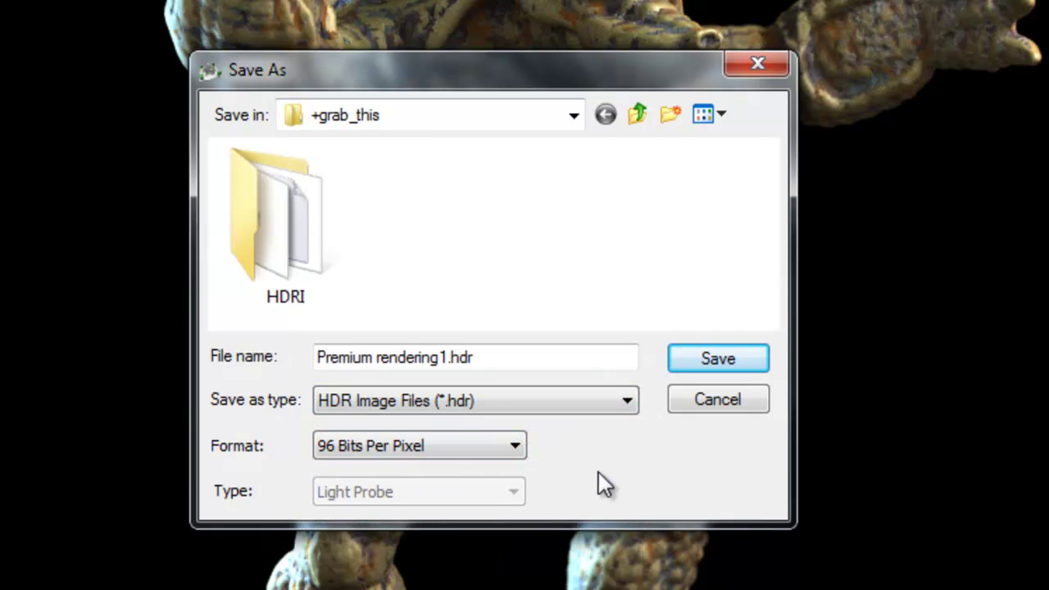
{"action": "left_click", "coordinate": [704, 359]}
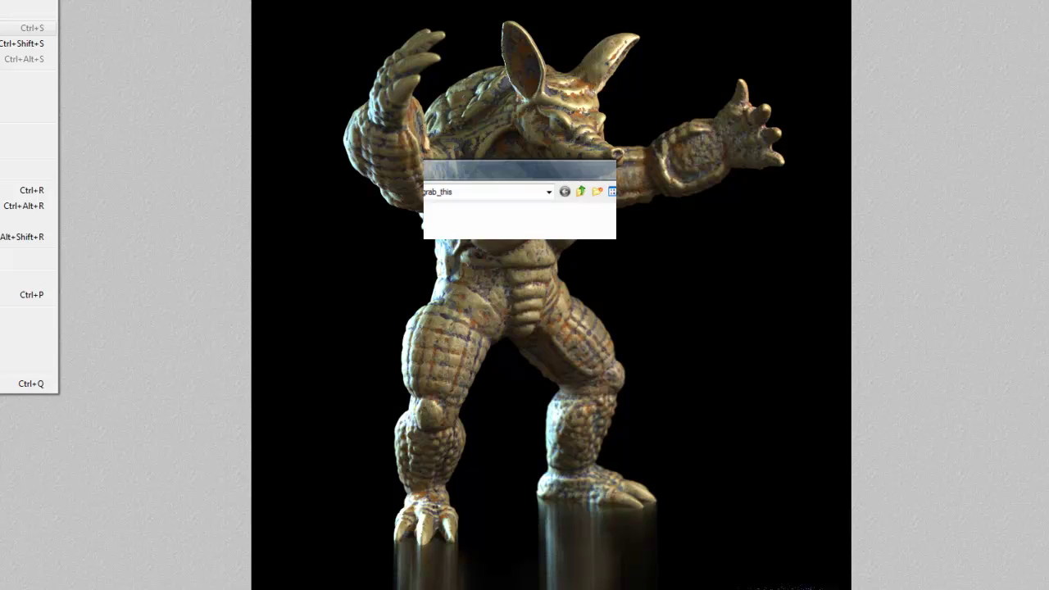
Save the scene over the existing Bryce7 file Premium rendering1.
{"action": "left_click", "coordinate": [483, 311]}
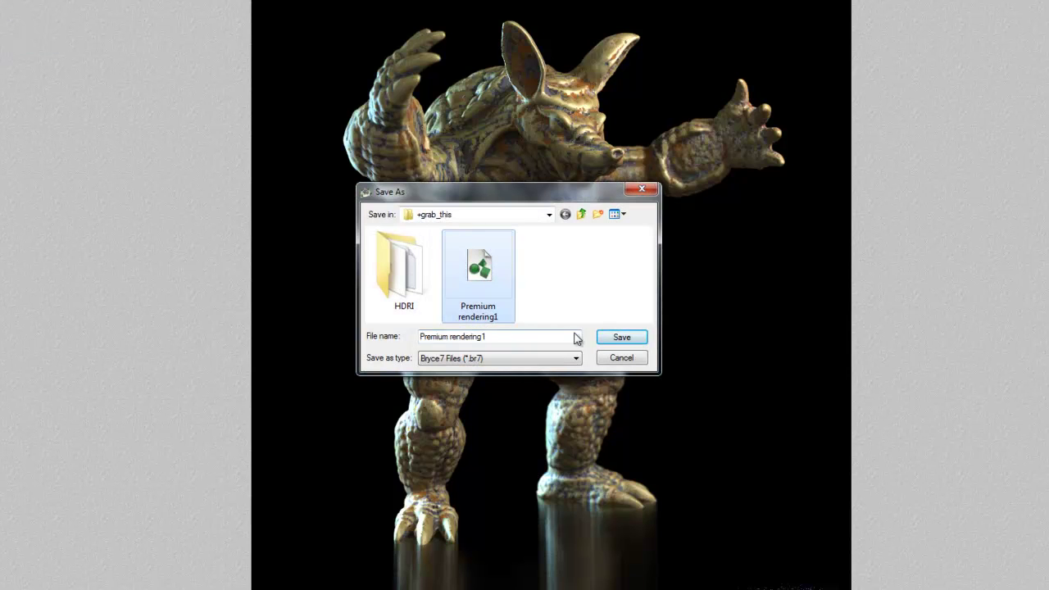